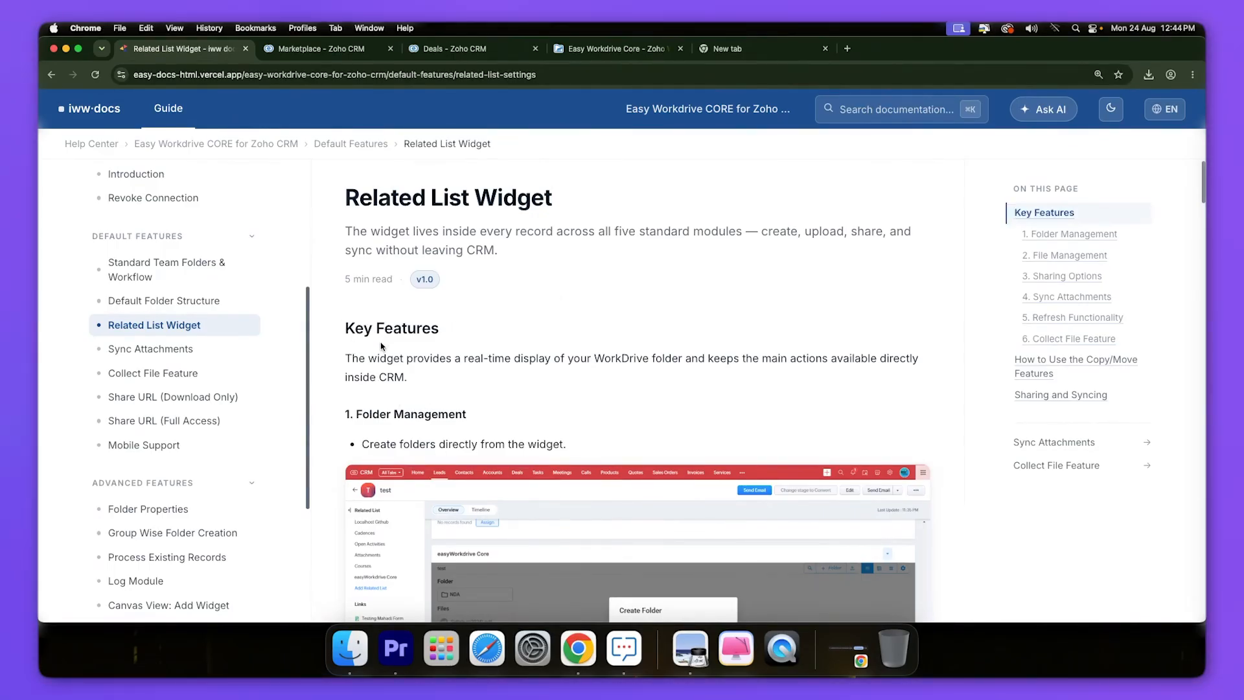
- Read through the Related List Widget folder-management docs, then switch to the Zoho CRM Deals list
{"action": "scroll", "coordinate": [383, 408], "scroll_direction": "down", "scroll_amount": 5}
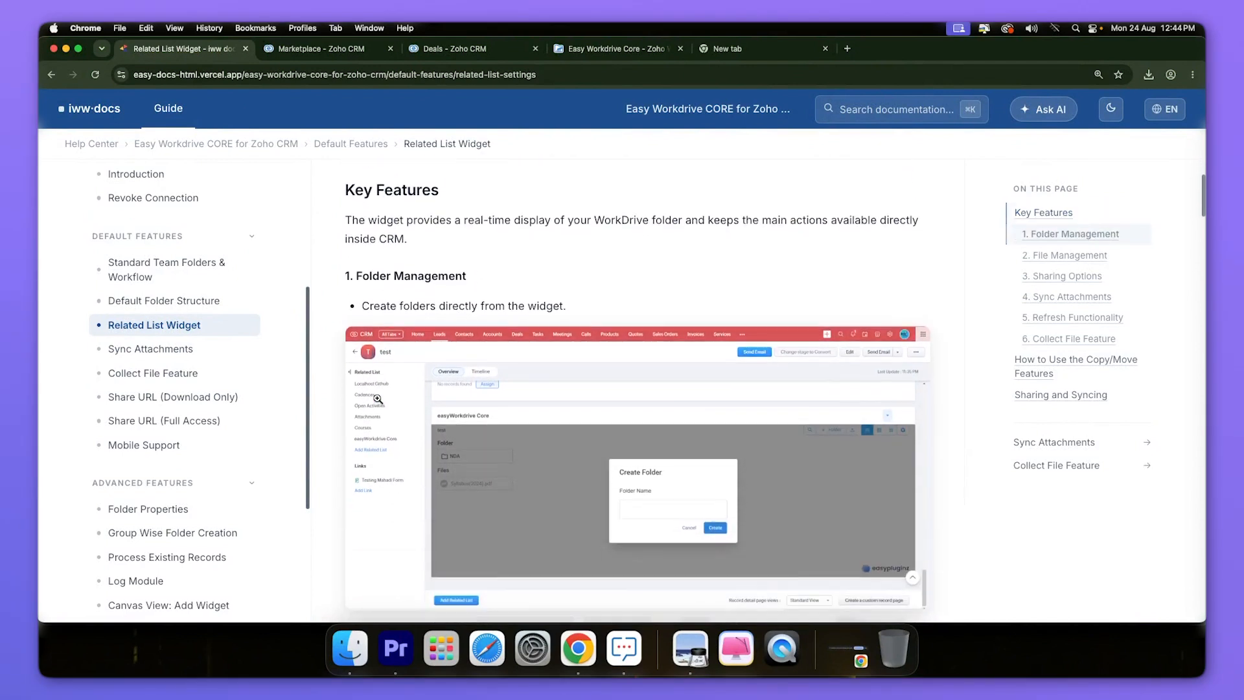
{"action": "scroll", "coordinate": [377, 398], "scroll_direction": "down", "scroll_amount": 1}
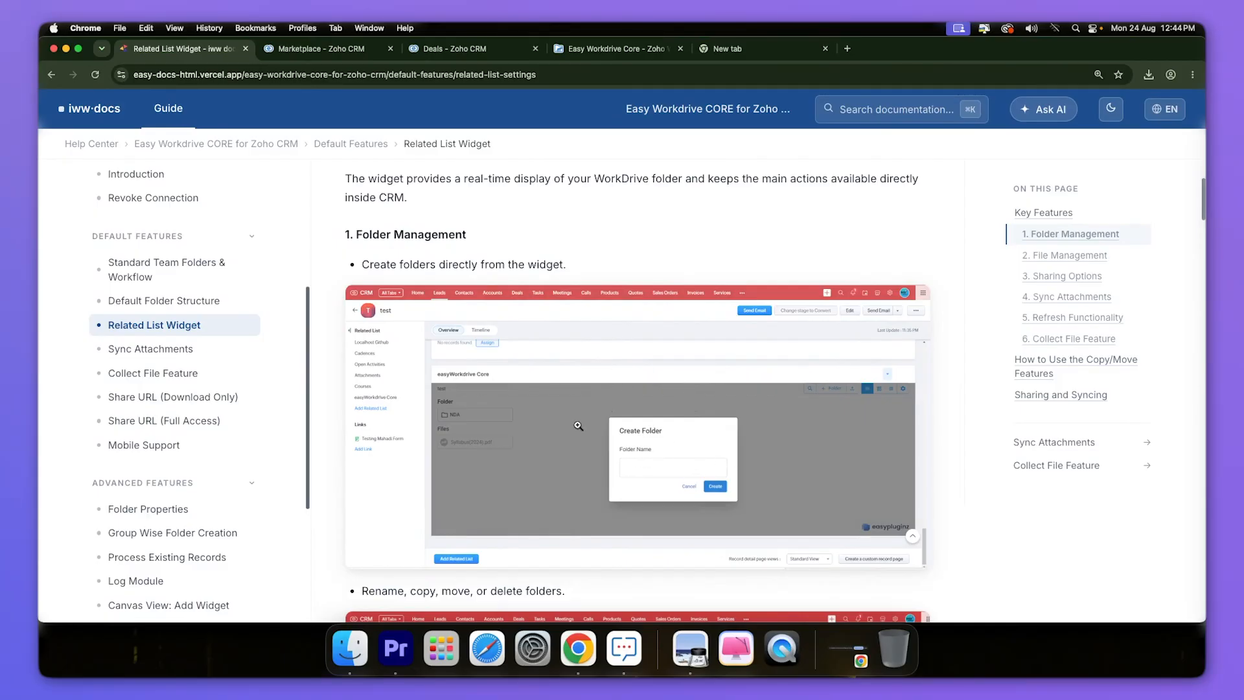
{"action": "scroll", "coordinate": [631, 426], "scroll_direction": "down", "scroll_amount": 2}
{"action": "scroll", "coordinate": [631, 425], "scroll_direction": "down", "scroll_amount": 5}
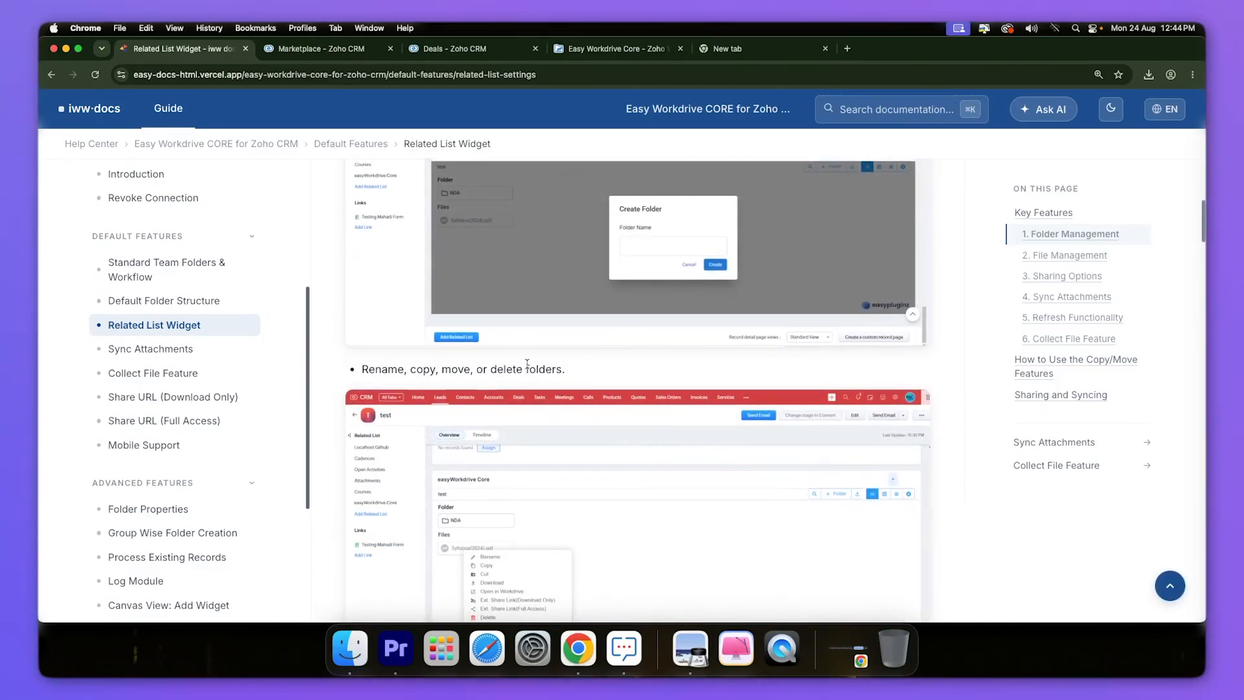
{"action": "scroll", "coordinate": [577, 385], "scroll_direction": "down", "scroll_amount": 4}
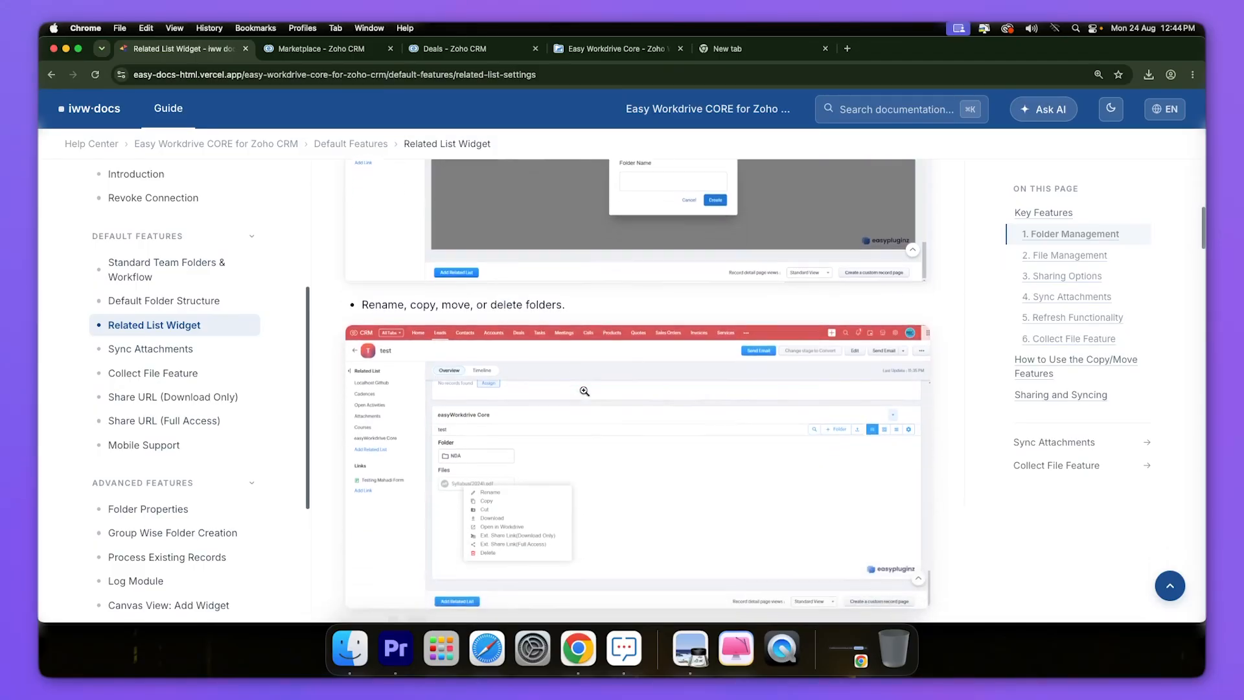
{"action": "scroll", "coordinate": [584, 391], "scroll_direction": "down", "scroll_amount": 1}
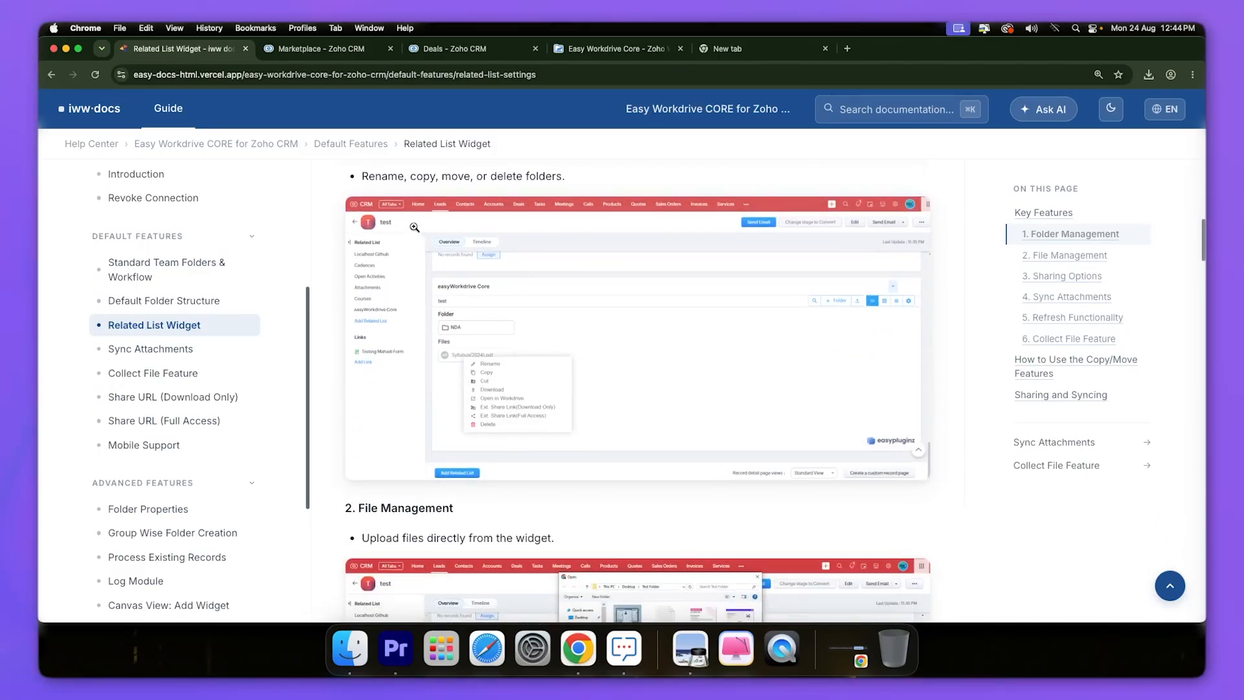
{"action": "left_click", "coordinate": [430, 50]}
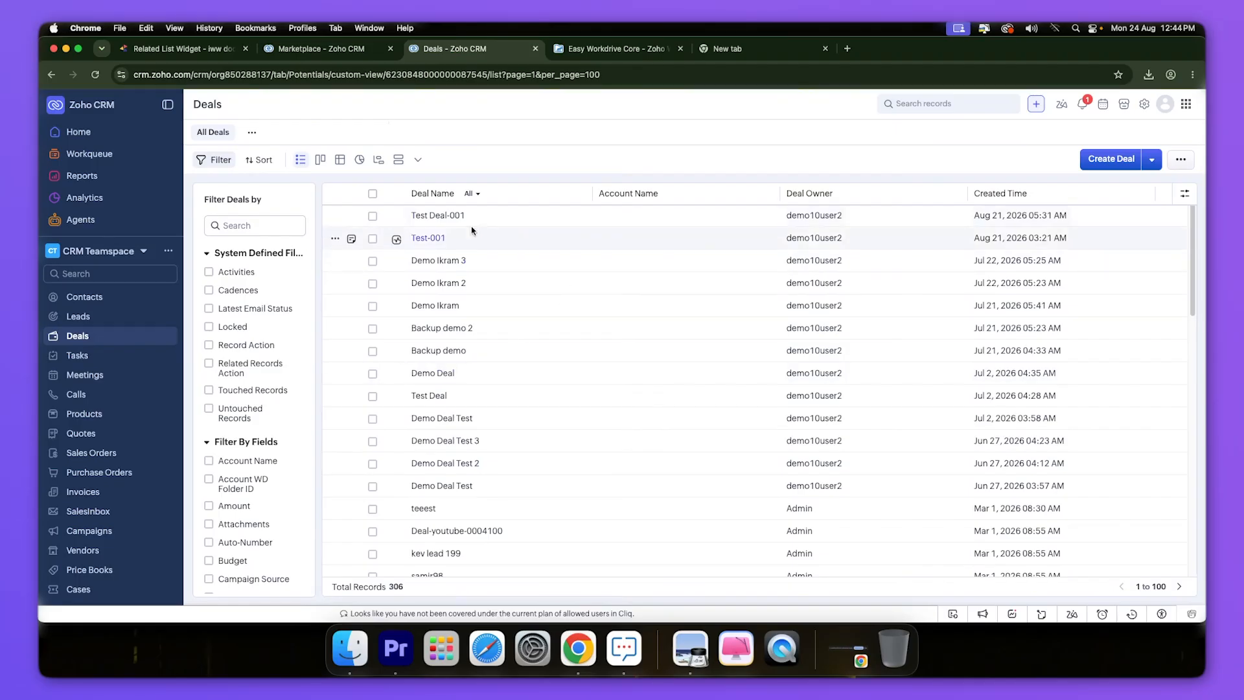
- Open the Test Deal-001 deal and jump to its empty Workdrive1 folder widget
{"action": "left_click", "coordinate": [438, 216]}
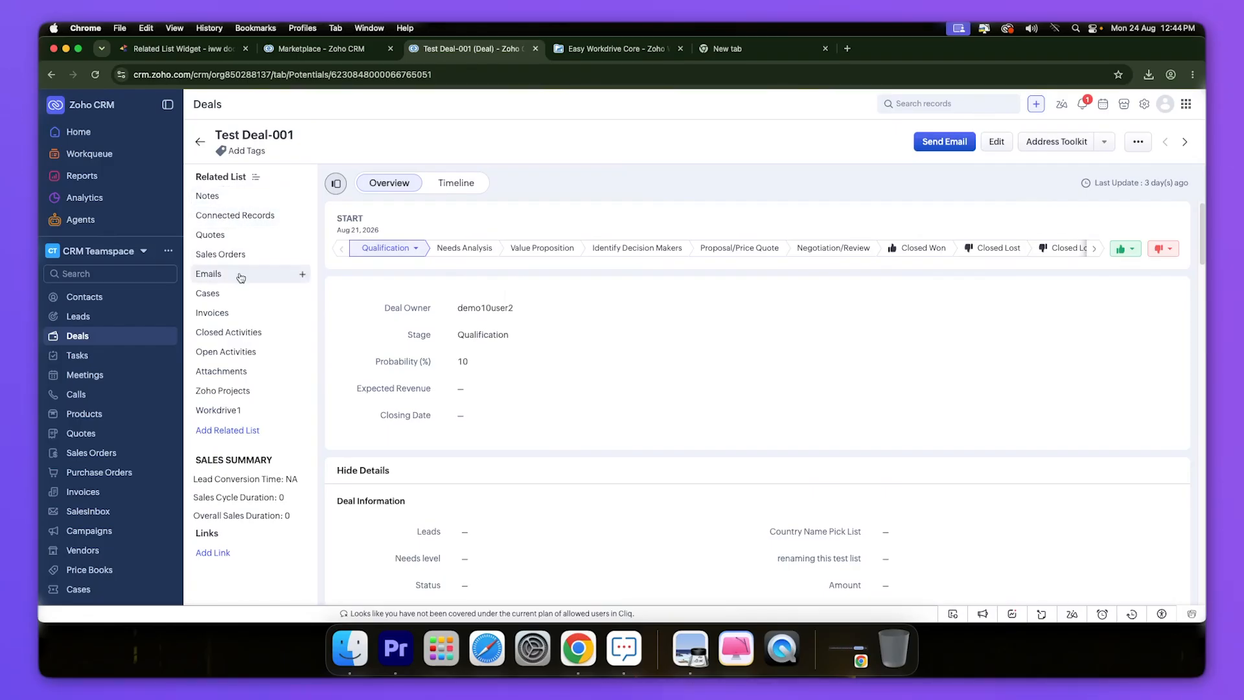
{"action": "left_click", "coordinate": [227, 412]}
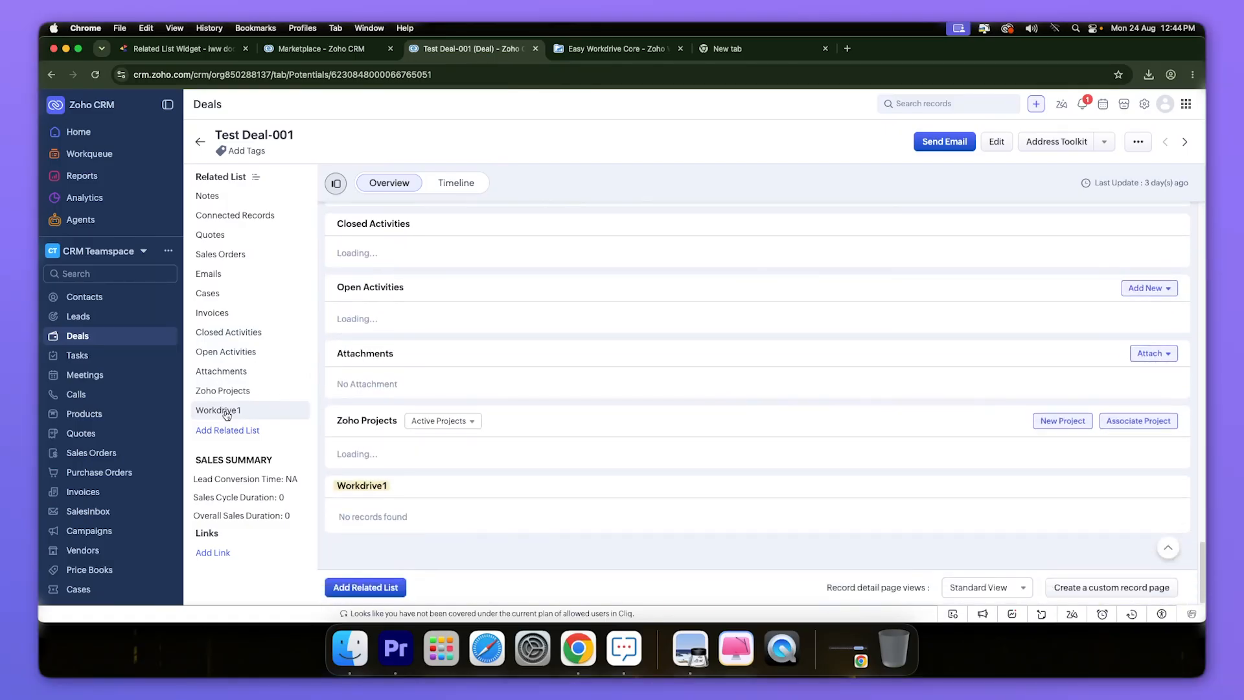
{"action": "left_click", "coordinate": [231, 410]}
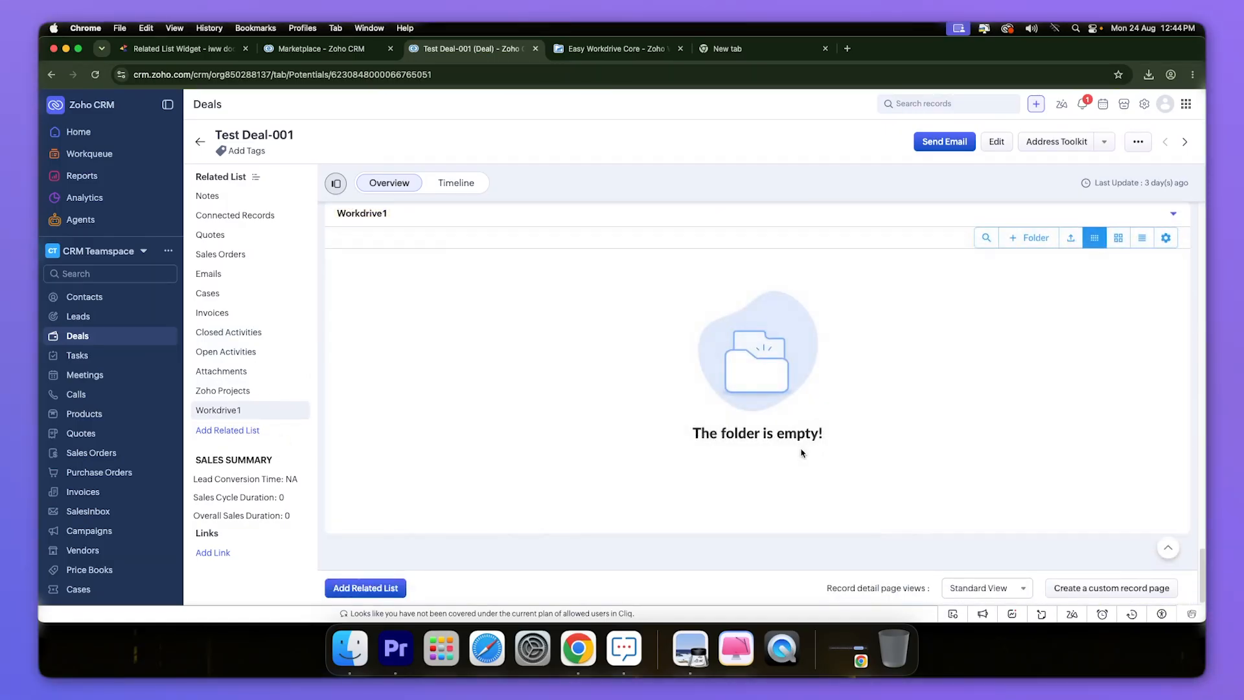
{"action": "left_click_drag", "start_coordinate": [698, 436], "coordinate": [832, 441]}
{"action": "left_click", "coordinate": [843, 459]}
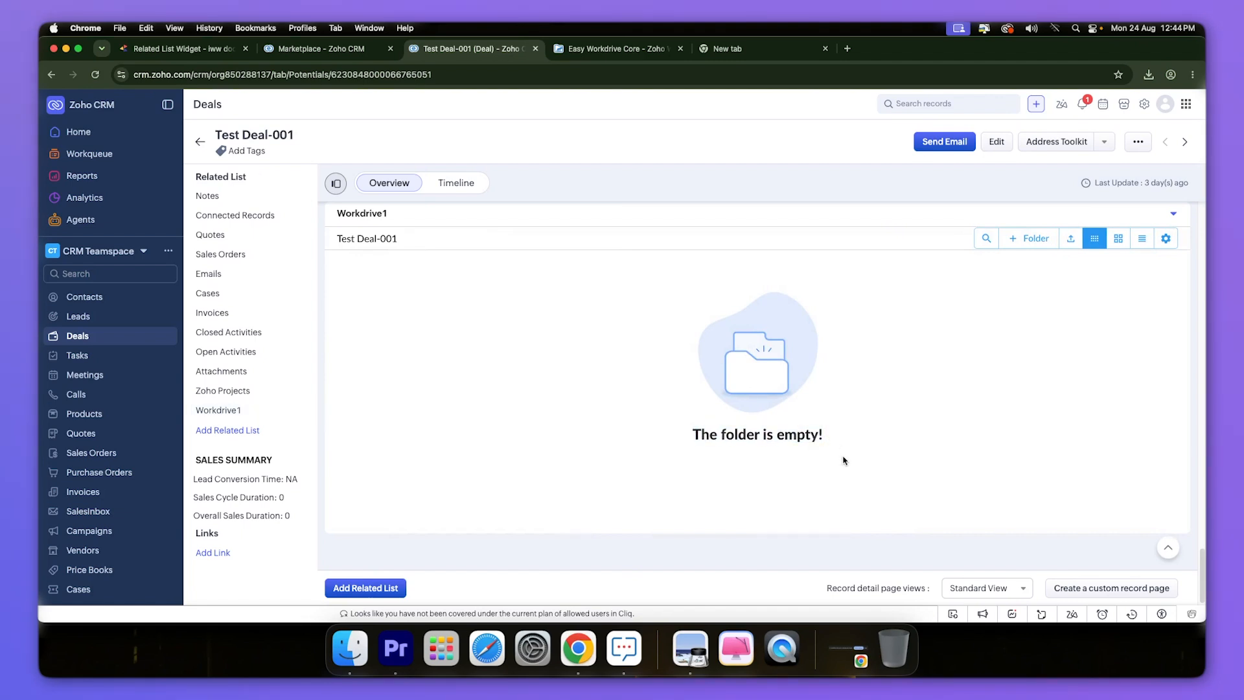
- Create a new folder named 'Sales' in the deal's Workdrive1 widget
{"action": "left_click", "coordinate": [1019, 244]}
{"action": "left_click", "coordinate": [727, 390]}
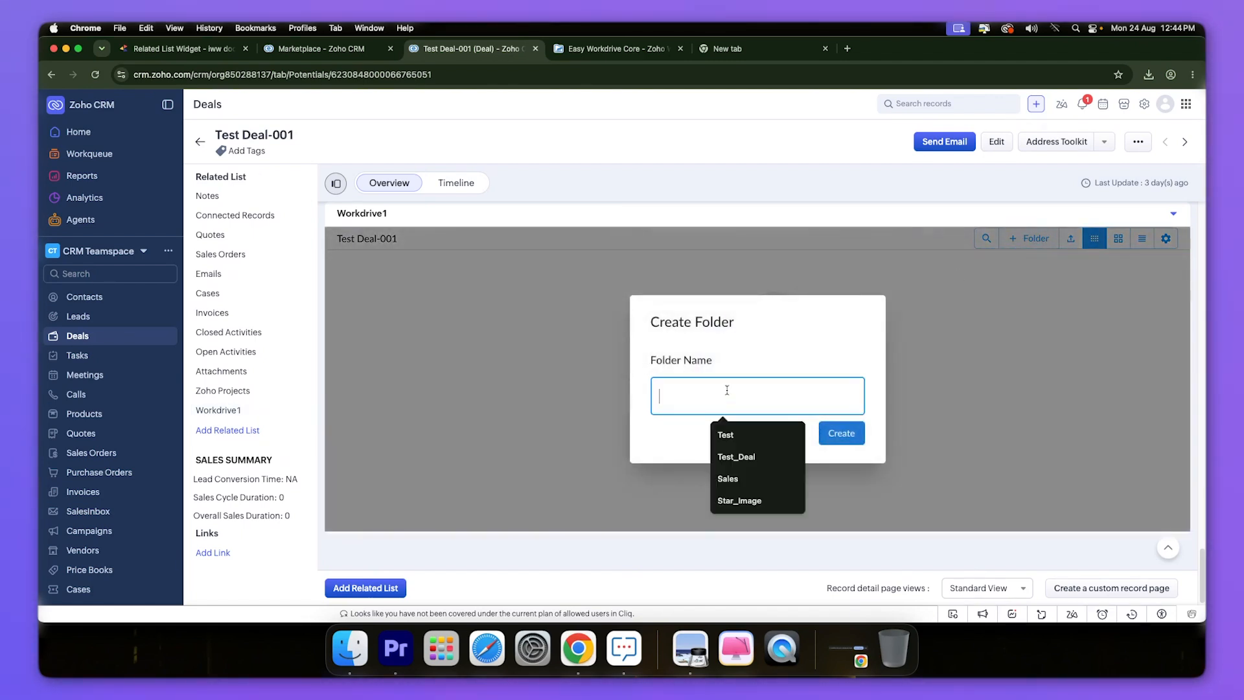
{"action": "type", "text": "Saled"}
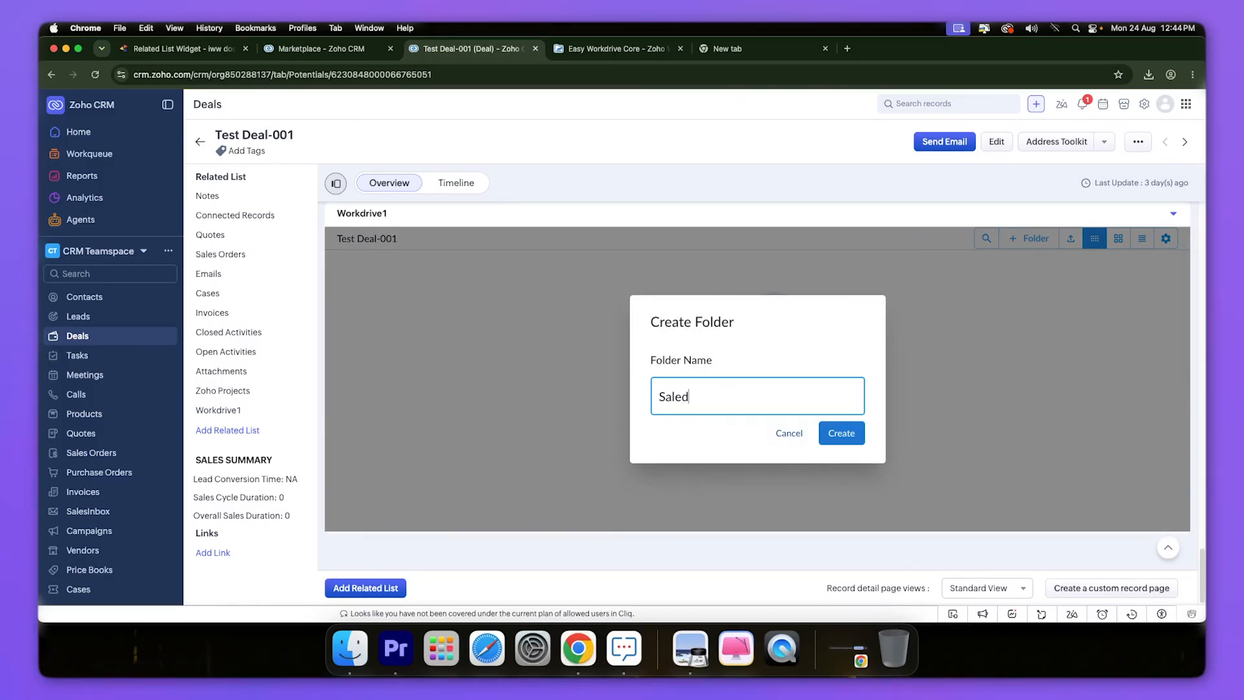
{"action": "key", "text": "BackSpace"}
{"action": "type", "text": "s"}
{"action": "left_click", "coordinate": [841, 435]}
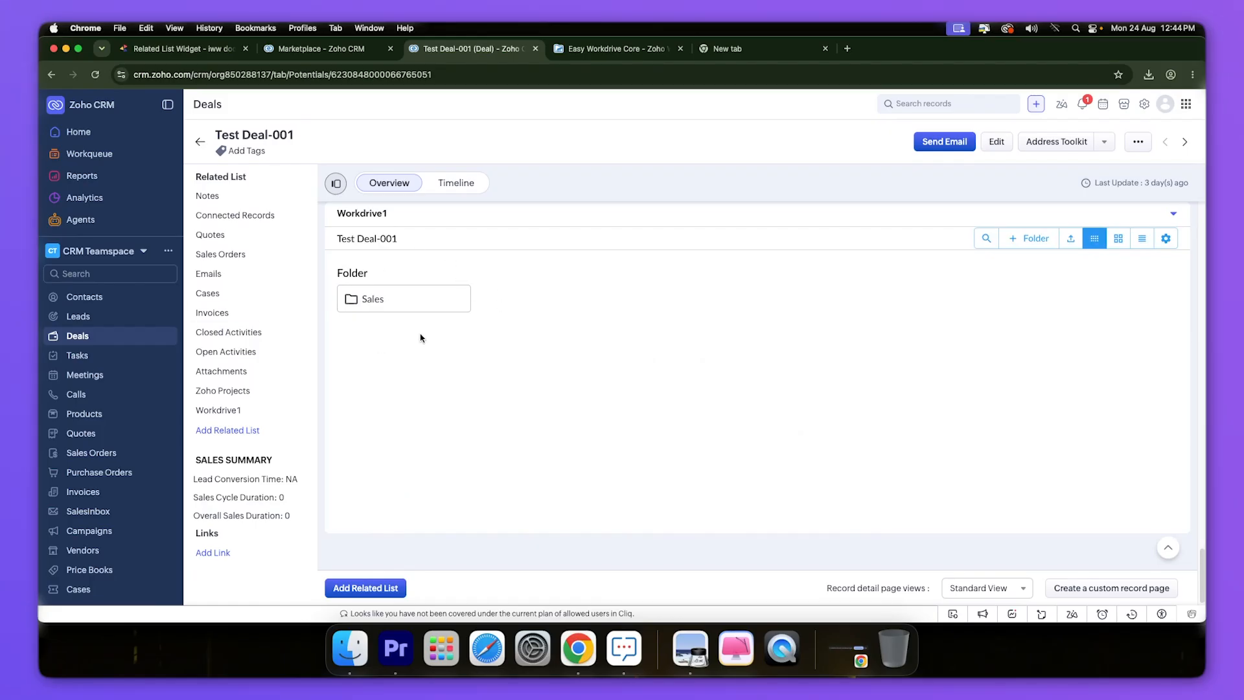
- Look over the Sales folder's actions menu, then return to the Related List Widget docs
{"action": "right_click", "coordinate": [423, 298]}
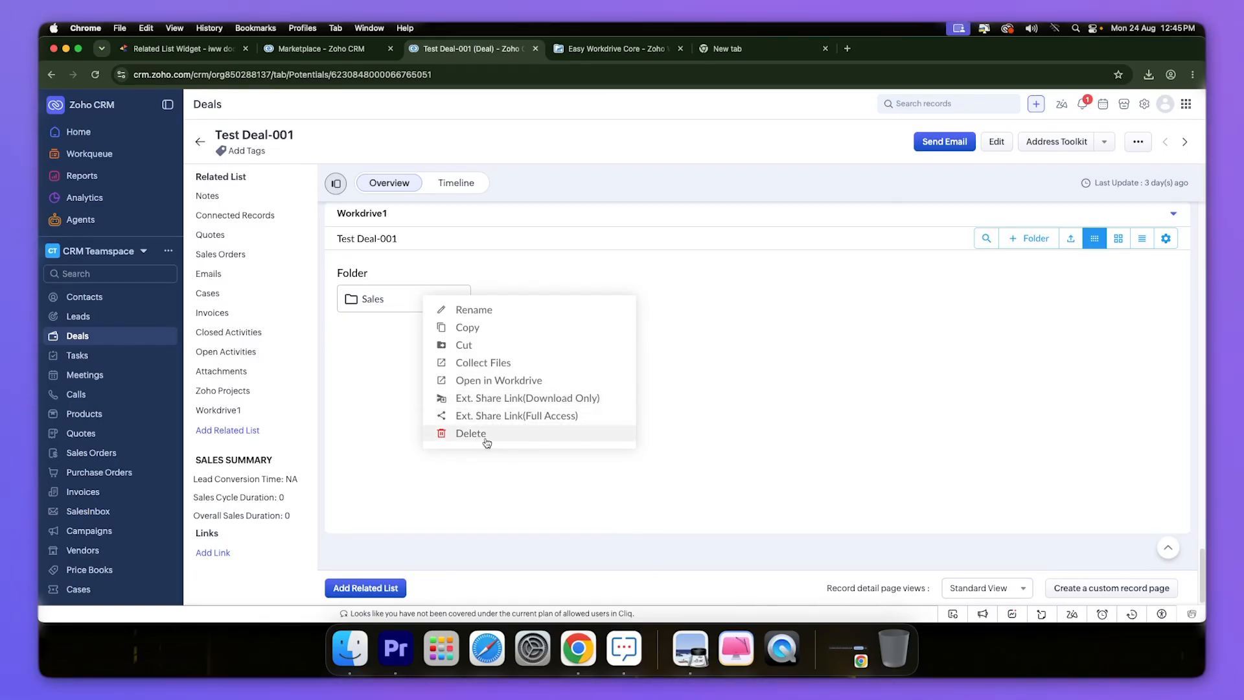
{"action": "left_click", "coordinate": [801, 393]}
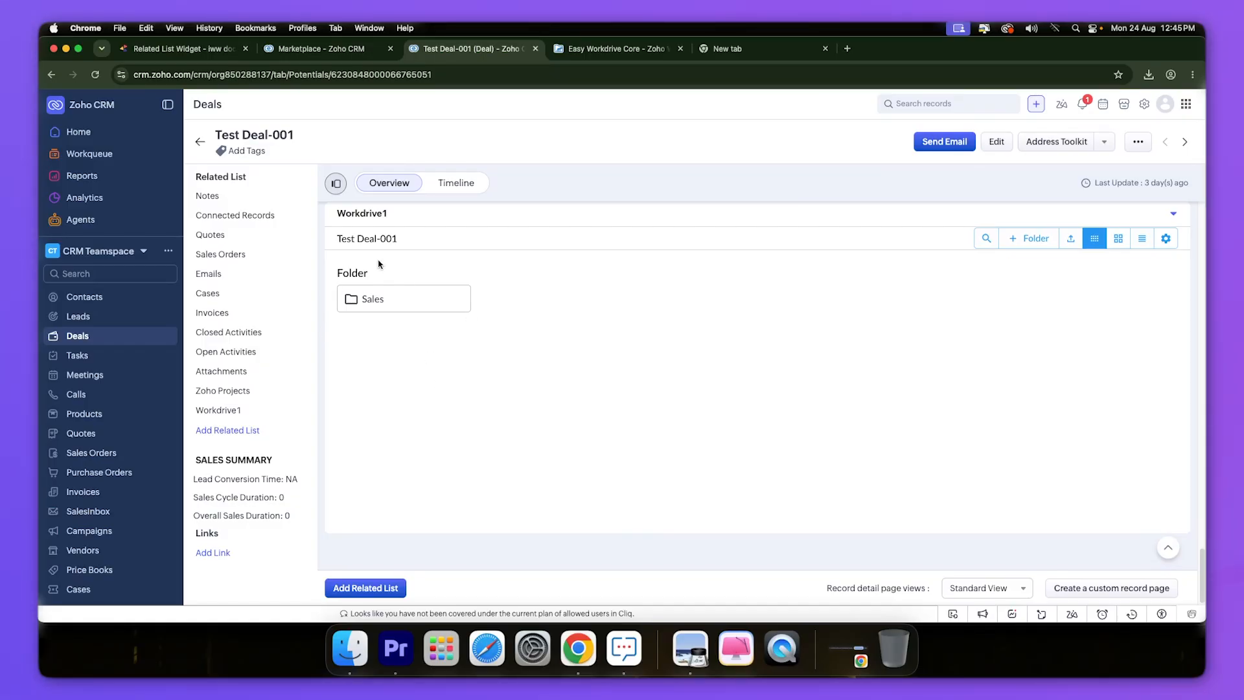
{"action": "left_click", "coordinate": [185, 48]}
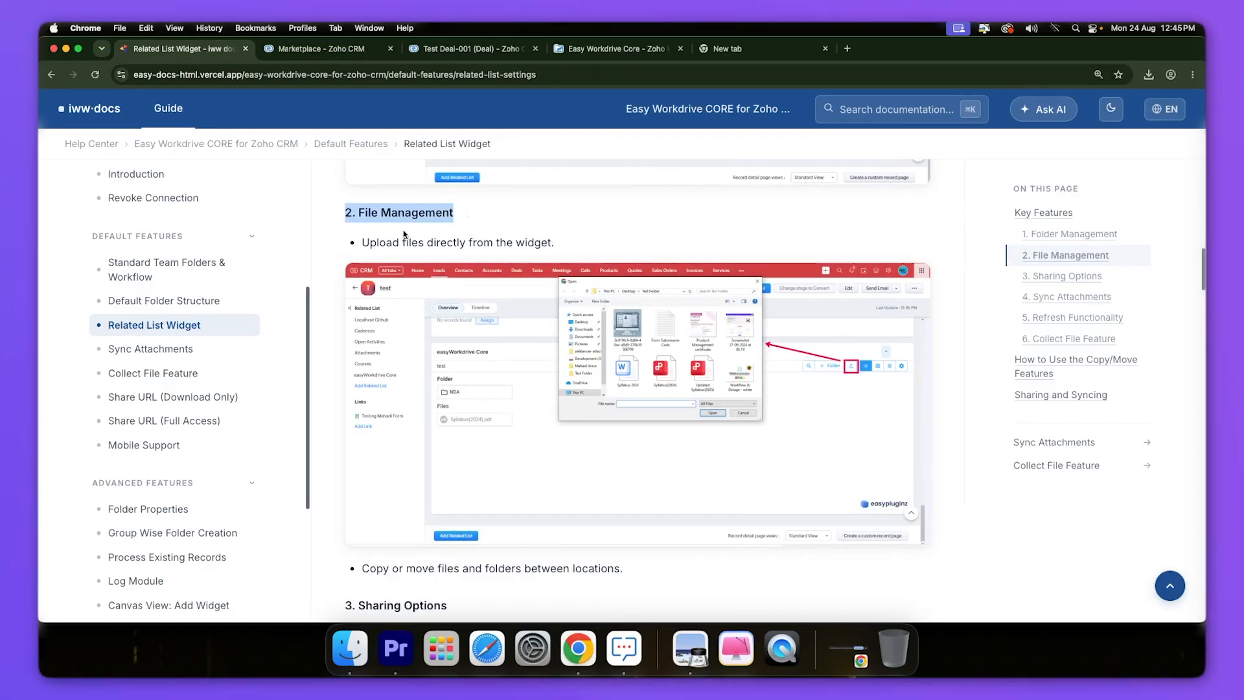
- Scroll the docs to '2. File Management', then return to the Test Deal-001 deal
{"action": "left_click_drag", "start_coordinate": [363, 239], "coordinate": [557, 242]}
{"action": "left_click", "coordinate": [558, 242]}
{"action": "scroll", "coordinate": [481, 276], "scroll_direction": "down", "scroll_amount": 1}
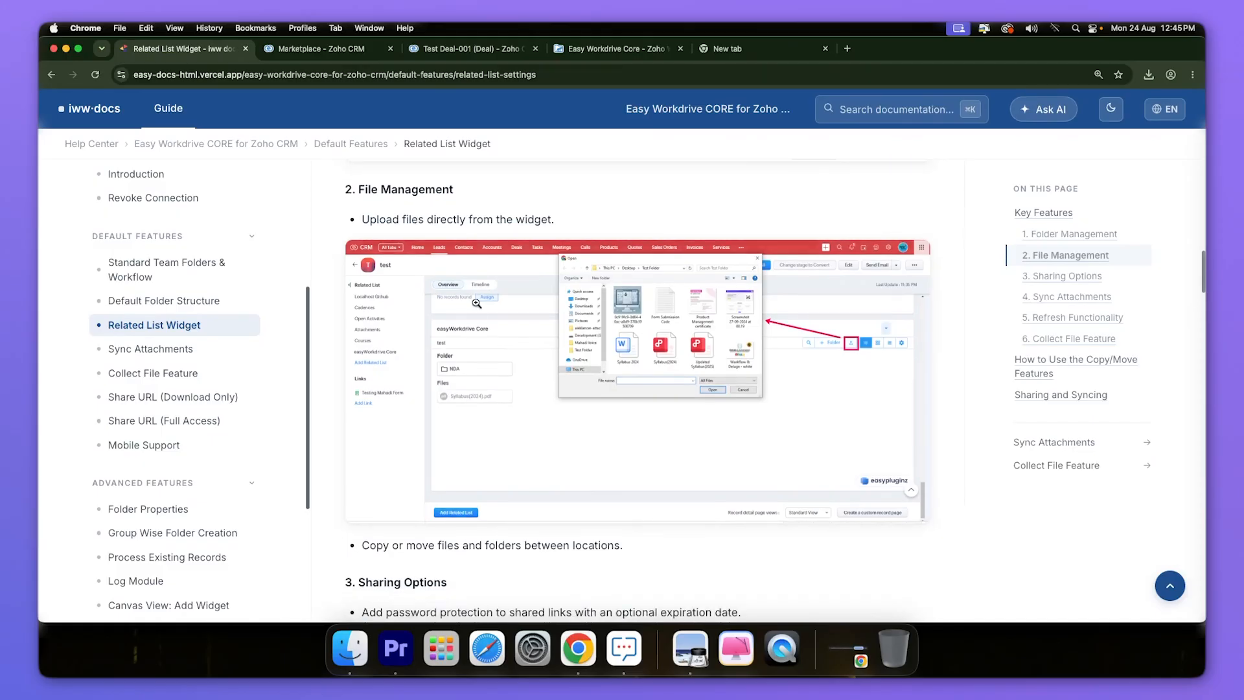
{"action": "scroll", "coordinate": [481, 277], "scroll_direction": "down", "scroll_amount": 1}
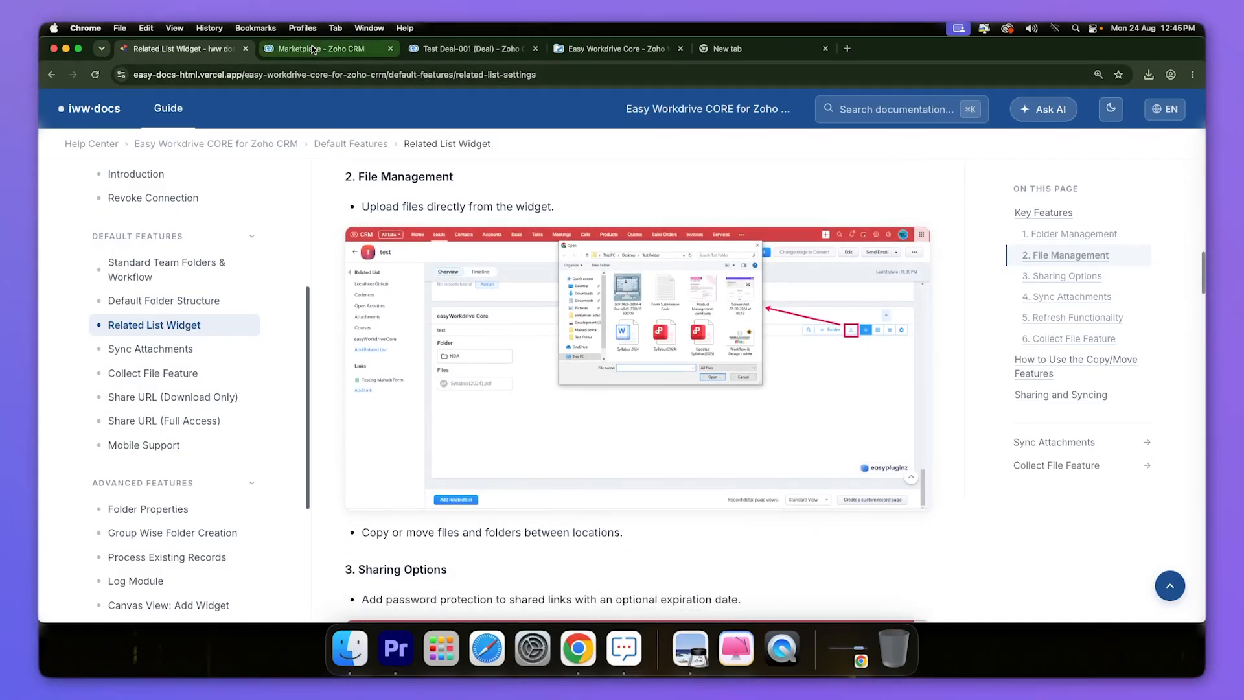
{"action": "left_click", "coordinate": [441, 51]}
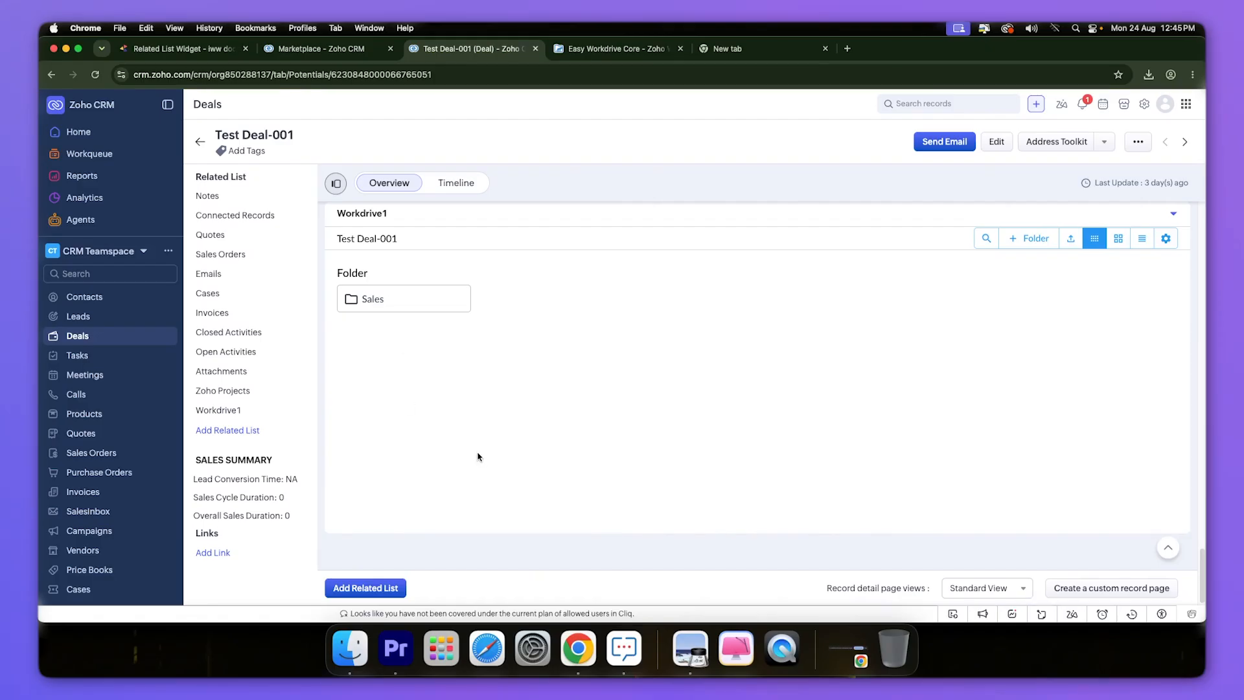
- Open the Sales folder and upload Star_Image.png from the Downloads folder into it
{"action": "left_click", "coordinate": [404, 302]}
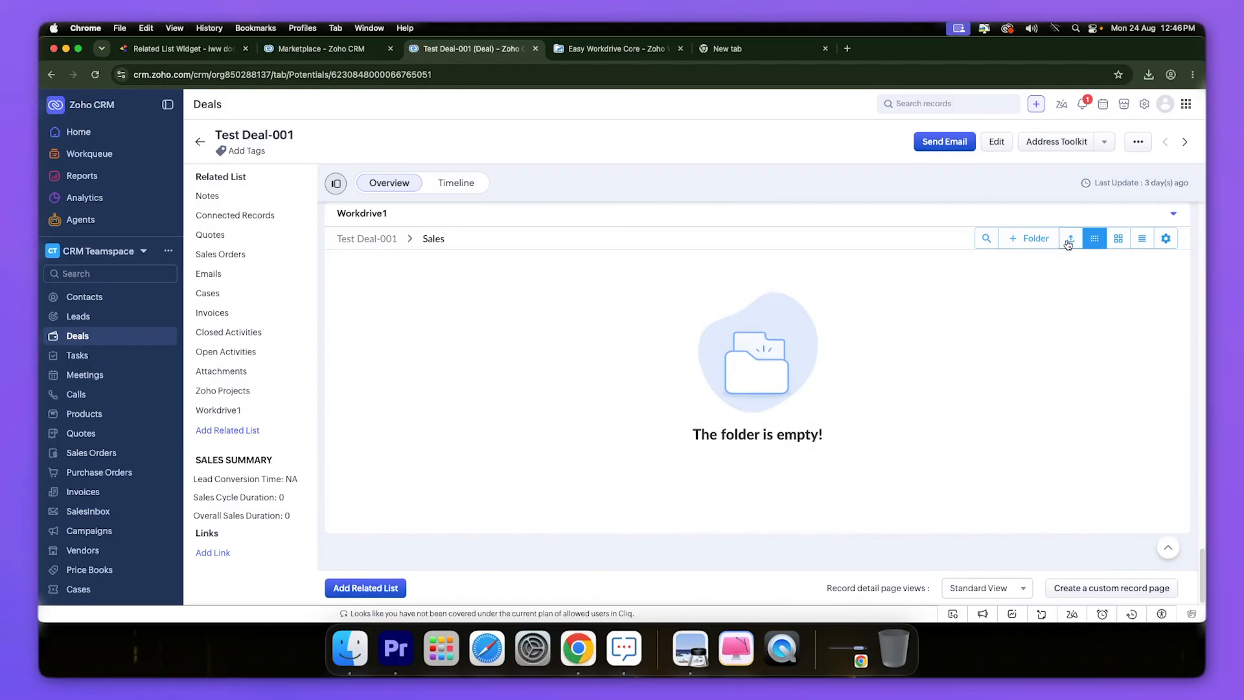
{"action": "left_click", "coordinate": [1070, 239]}
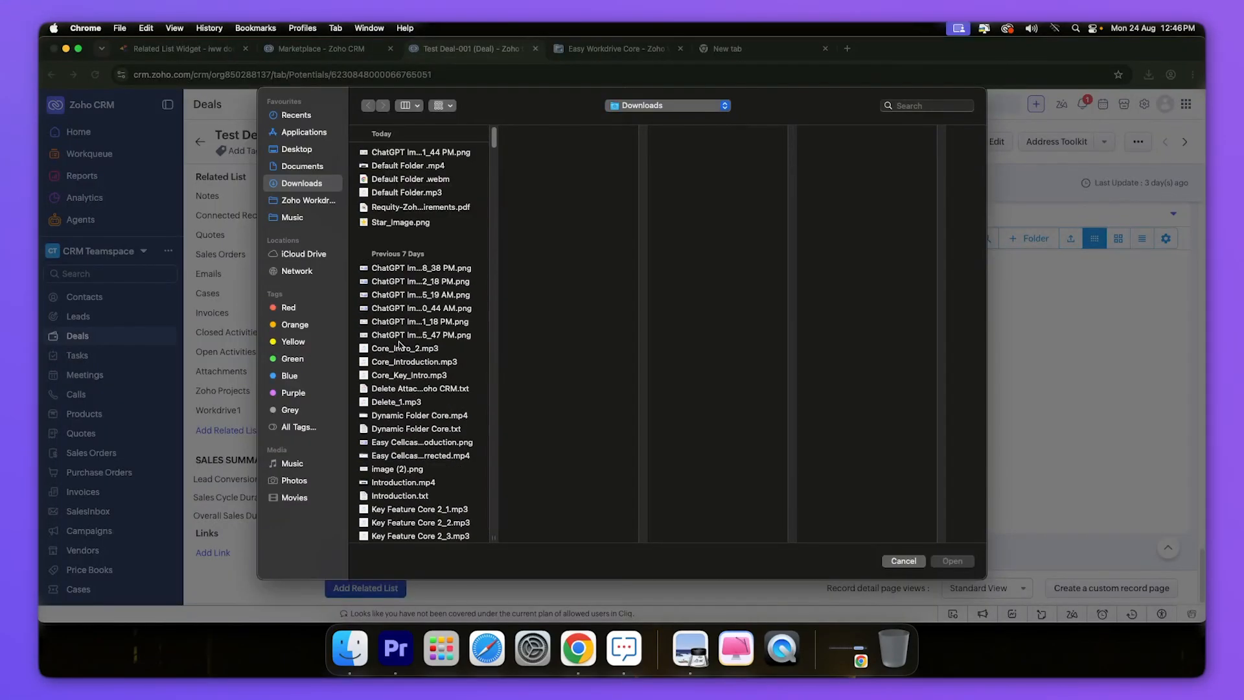
{"action": "left_click", "coordinate": [402, 223]}
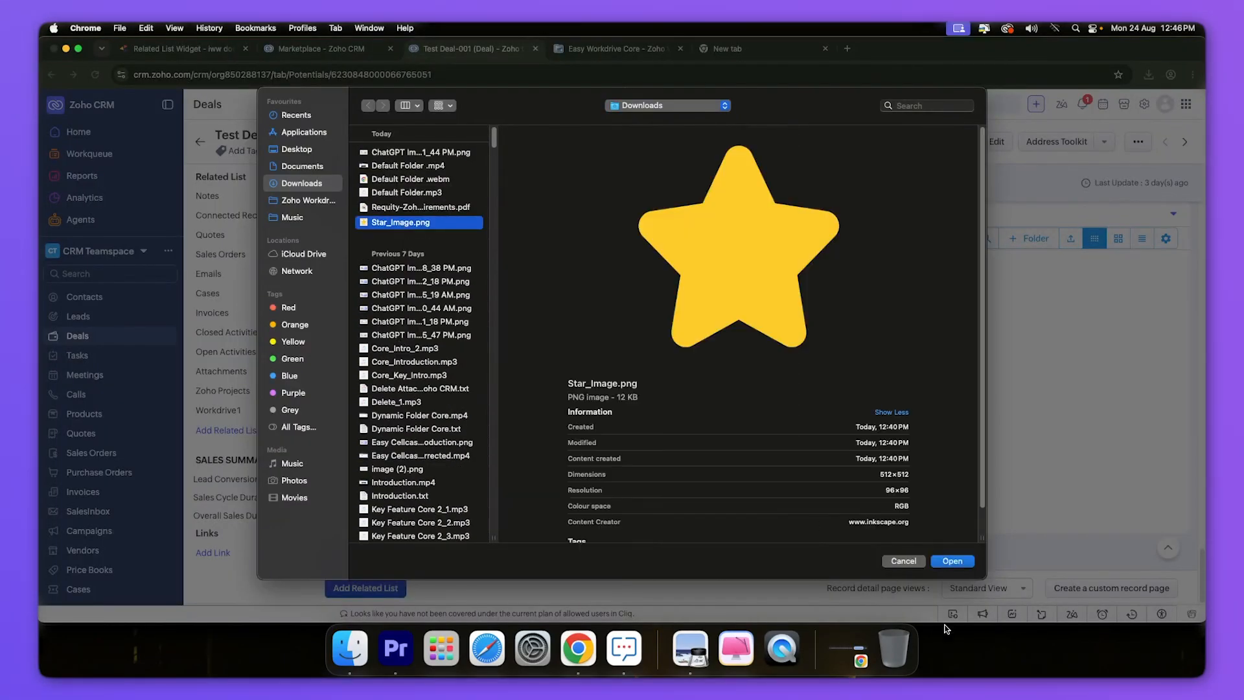
{"action": "left_click", "coordinate": [953, 561]}
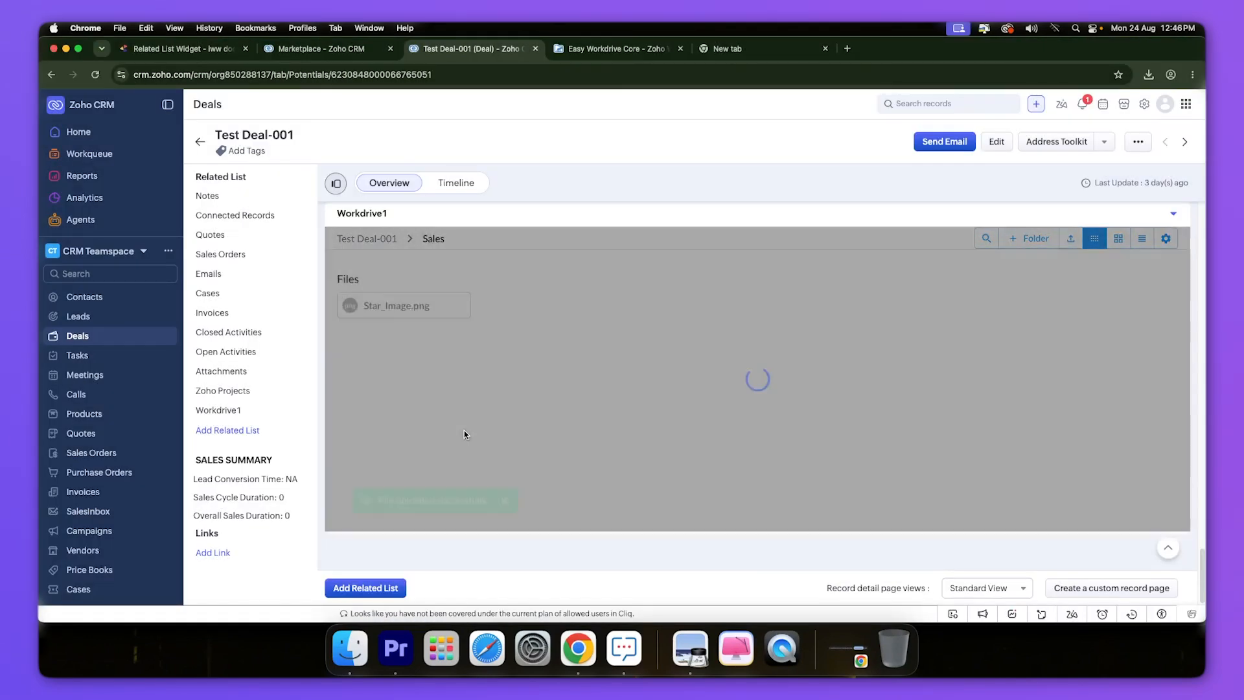
{"action": "left_click_drag", "start_coordinate": [363, 500], "coordinate": [484, 502]}
{"action": "left_click", "coordinate": [436, 439]}
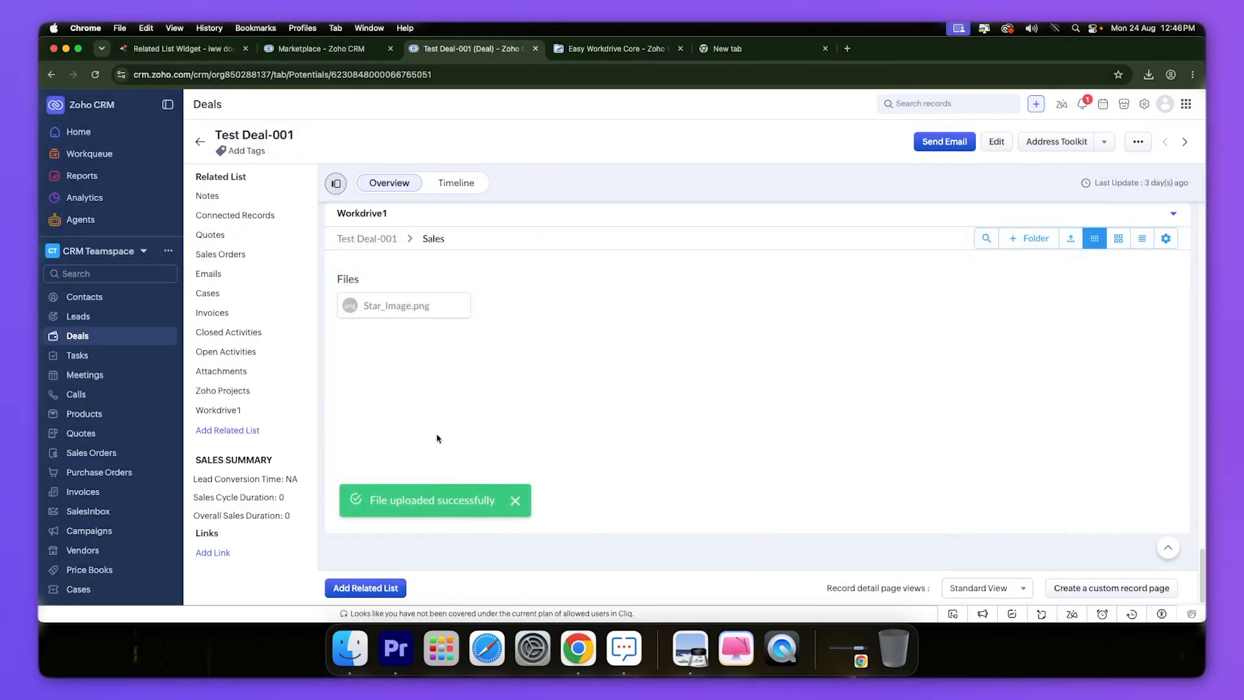
- Copy Star_Image.png to the clipboard and go back to the deal's root folder
{"action": "right_click", "coordinate": [428, 308]}
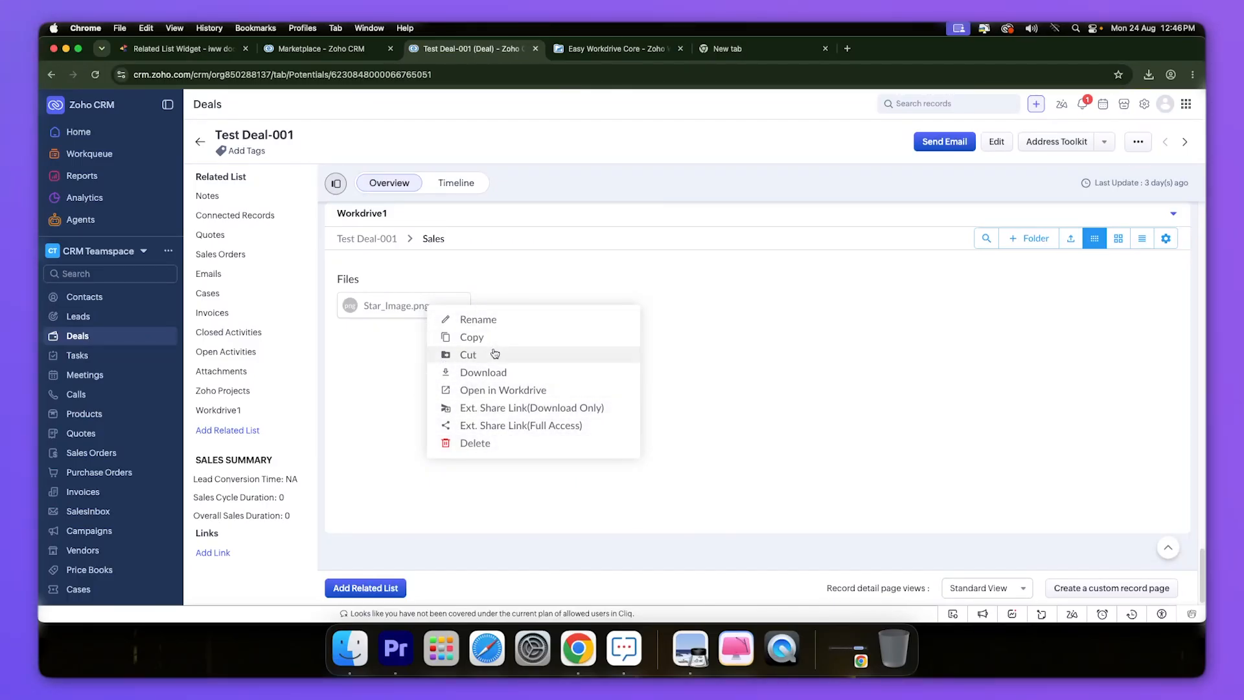
{"action": "left_click", "coordinate": [402, 338]}
{"action": "right_click", "coordinate": [398, 307]}
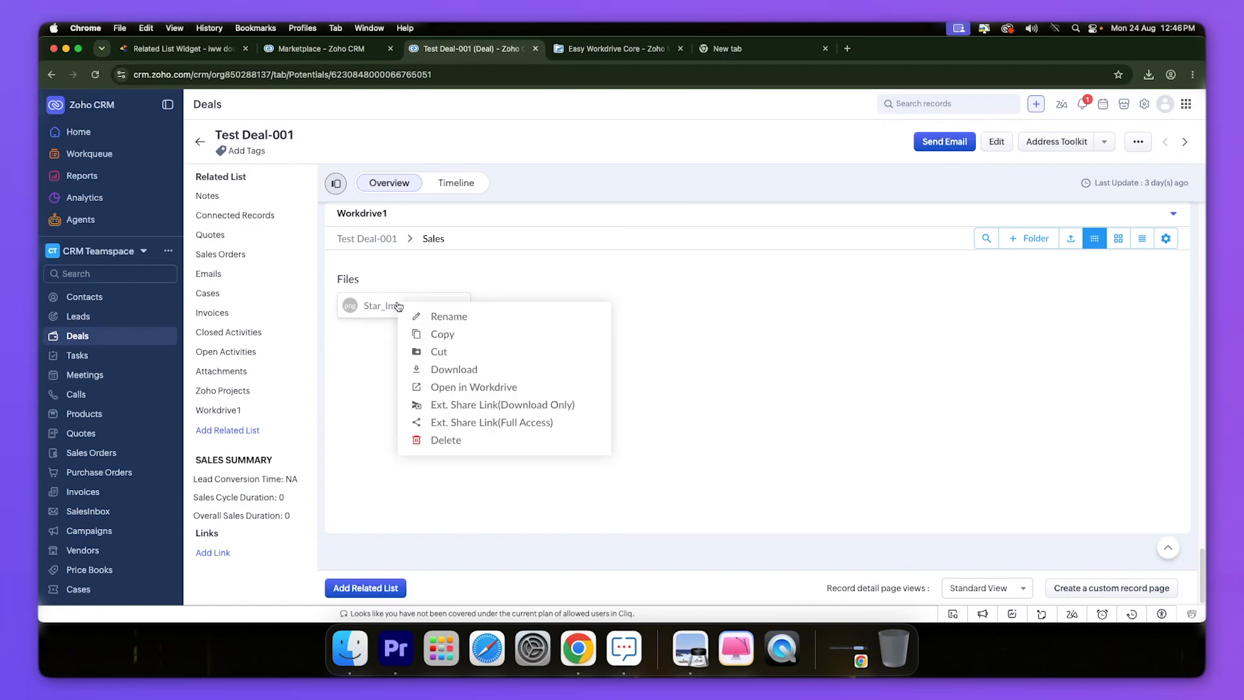
{"action": "left_click", "coordinate": [448, 335]}
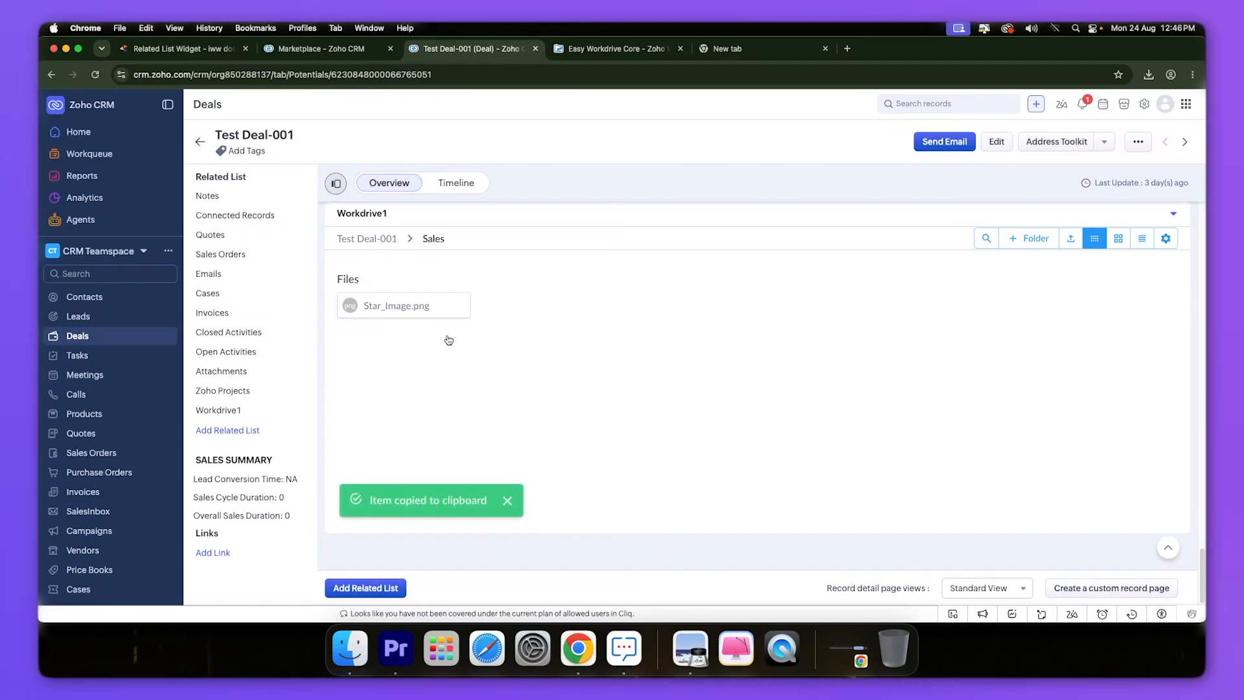
{"action": "left_click", "coordinate": [376, 245]}
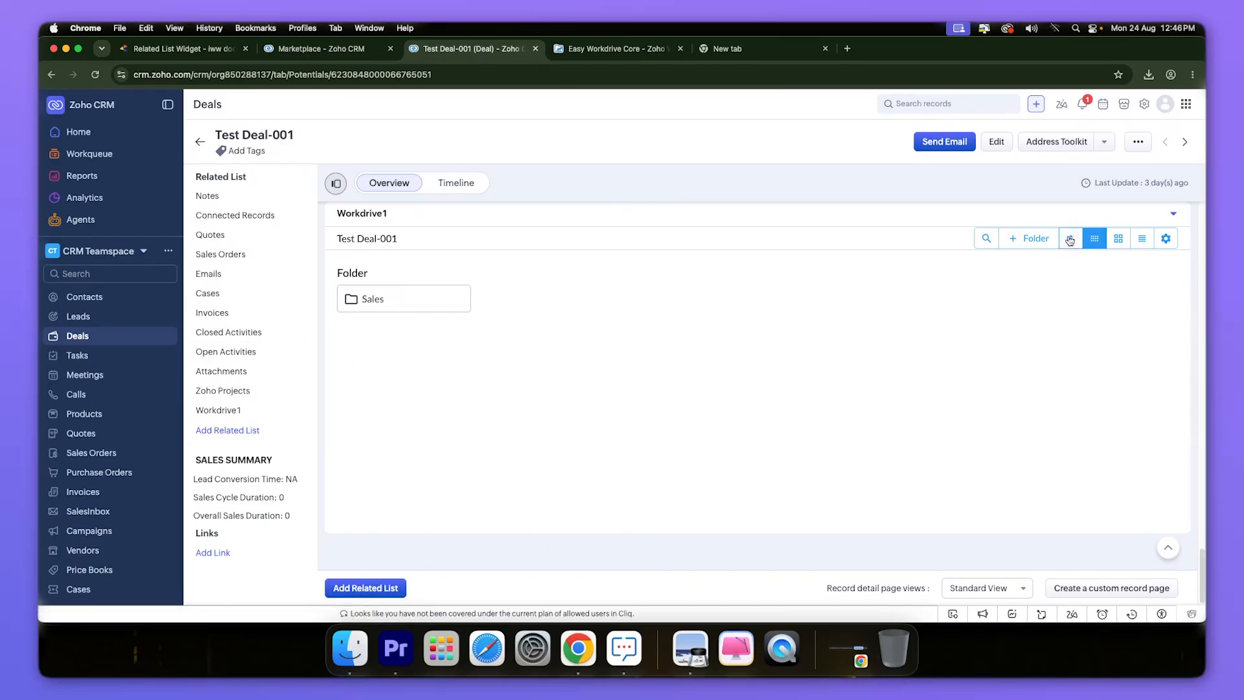
- Create a 'Management' folder in the deal's Workdrive1 folder
{"action": "left_click", "coordinate": [1029, 239]}
{"action": "left_click", "coordinate": [750, 387]}
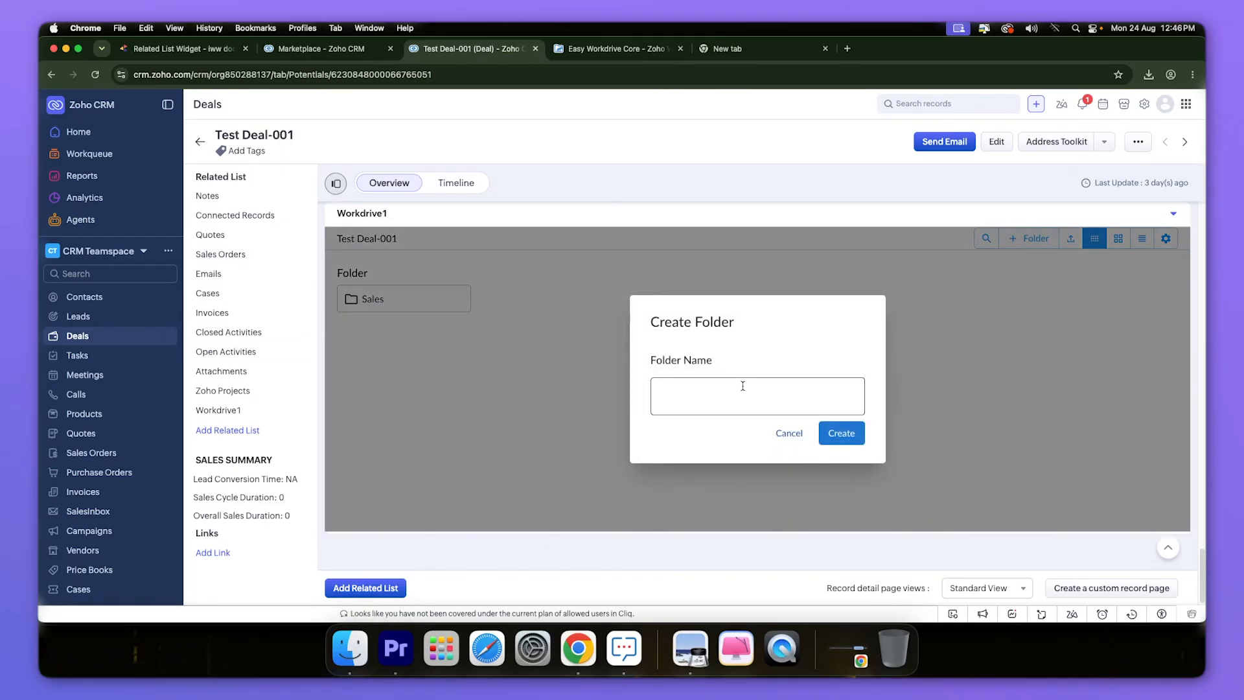
{"action": "type", "text": "Management"}
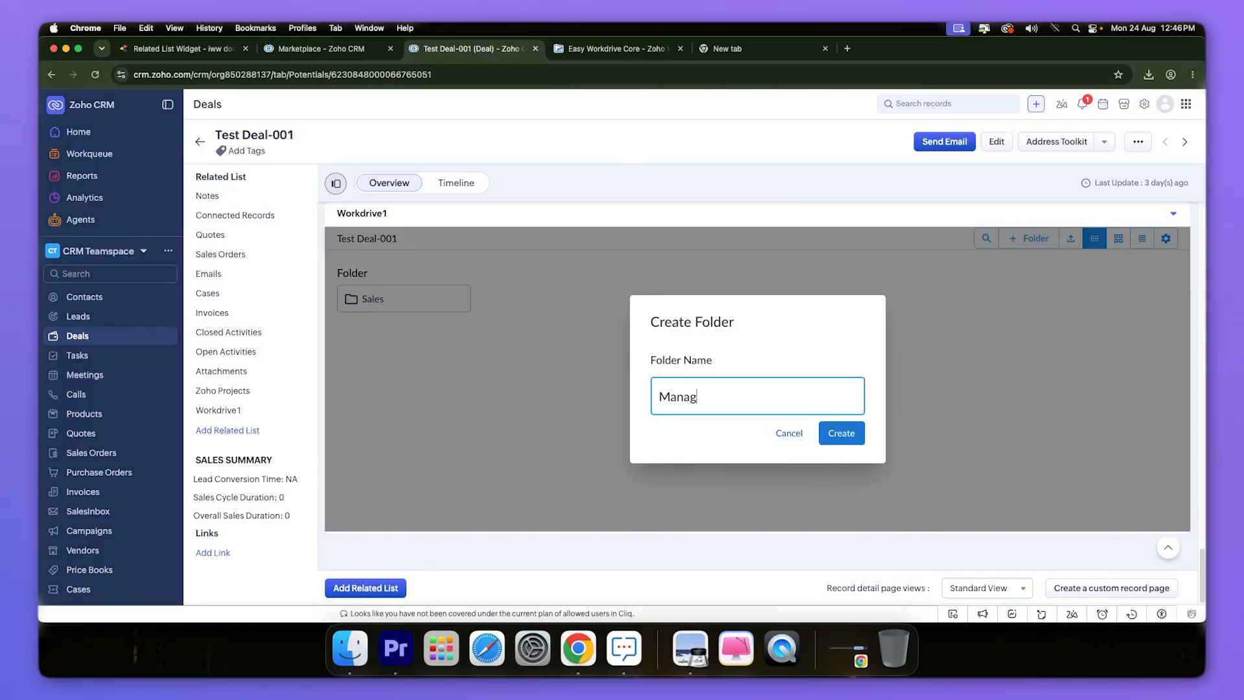
{"action": "left_click", "coordinate": [822, 431]}
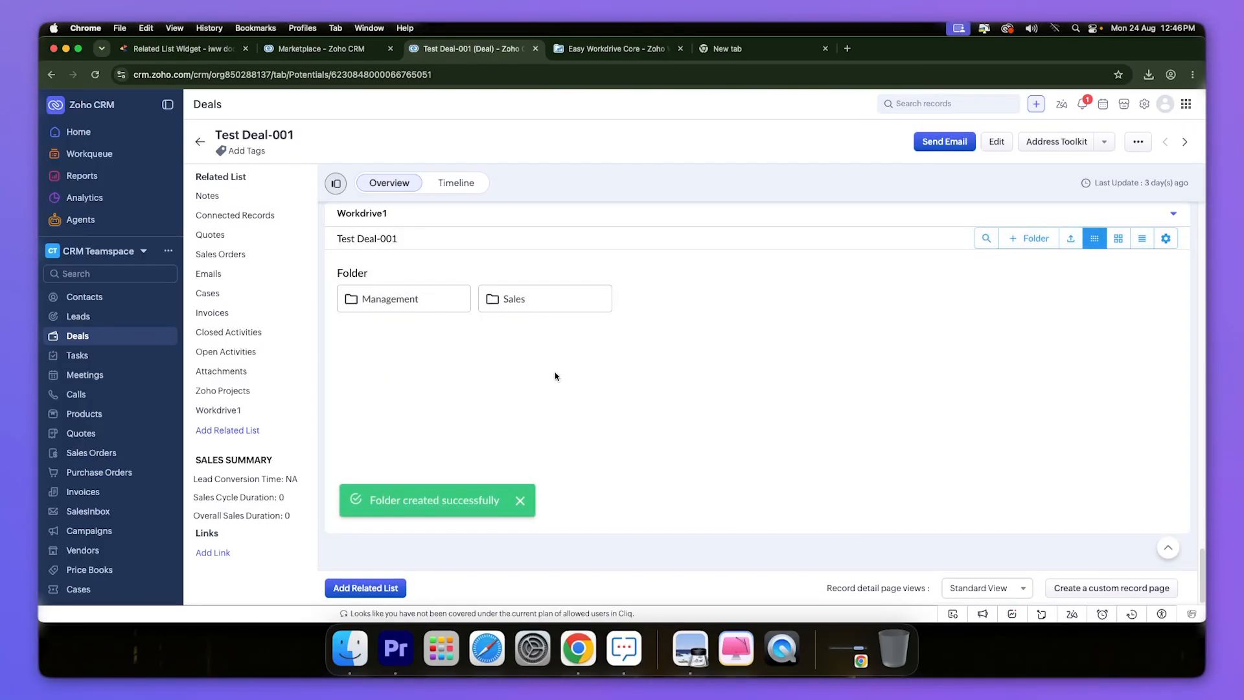
{"action": "left_click", "coordinate": [392, 304]}
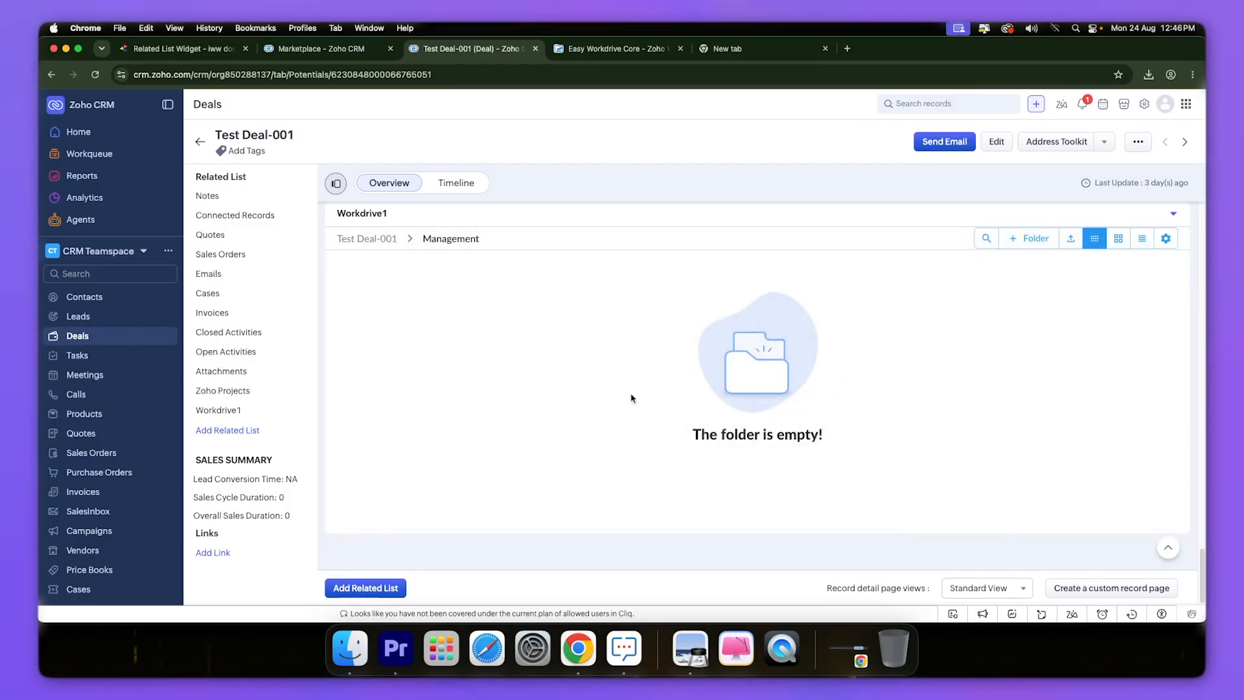
{"action": "left_click", "coordinate": [370, 240]}
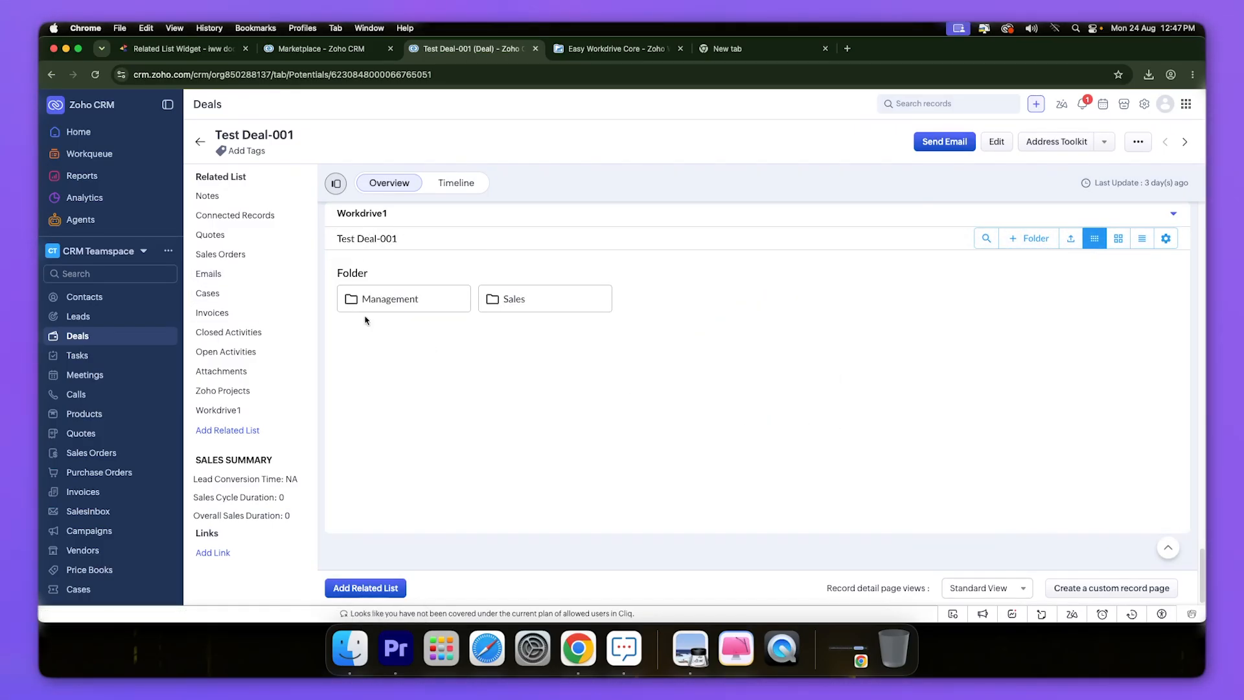
- Paste the copied Star_Image.png into Management and confirm it is there
{"action": "right_click", "coordinate": [412, 299]}
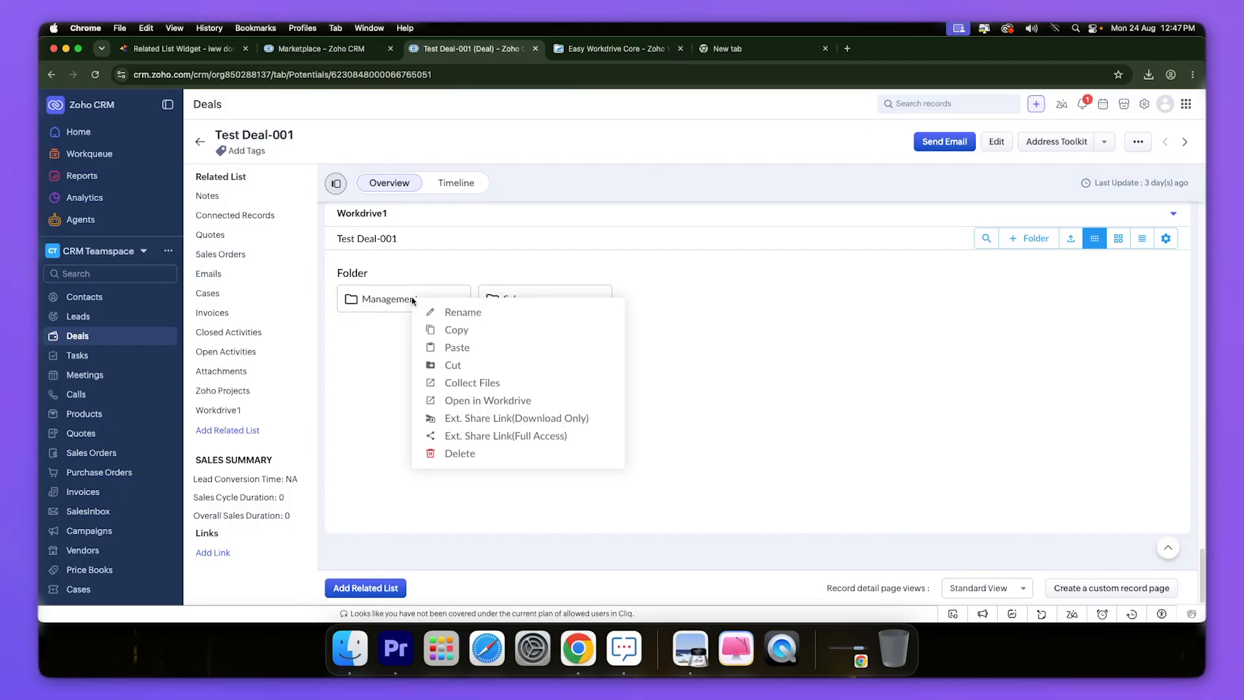
{"action": "left_click", "coordinate": [453, 349]}
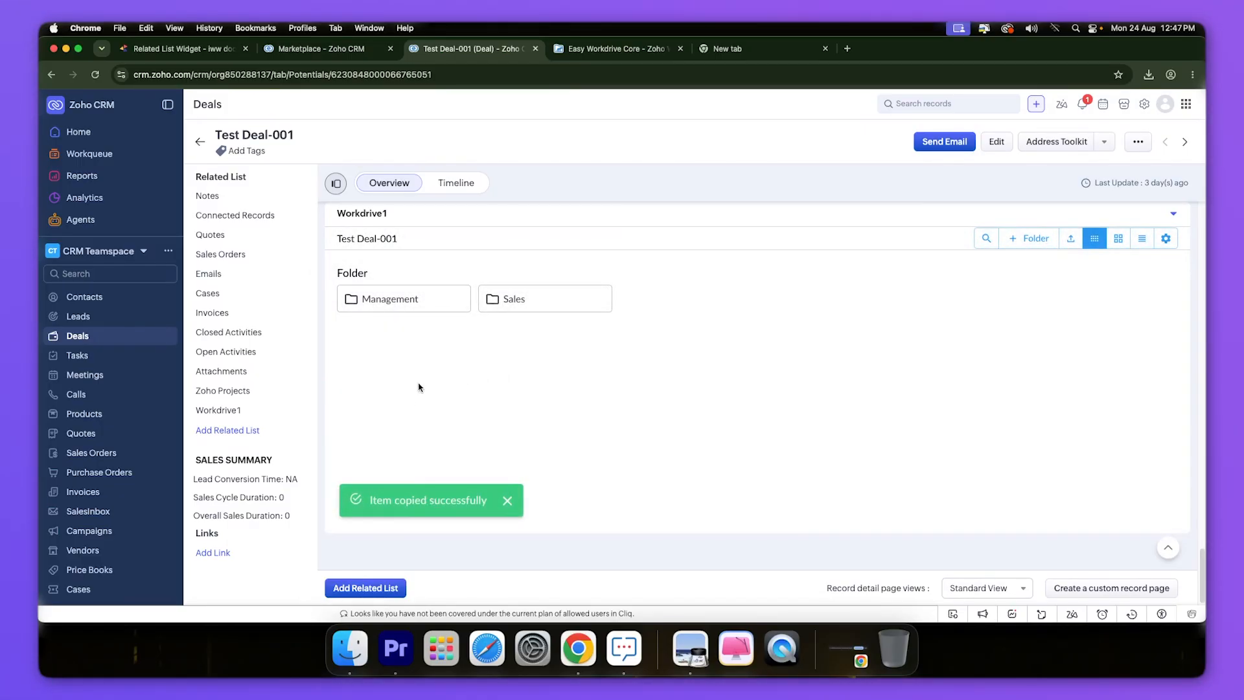
{"action": "left_click", "coordinate": [399, 301]}
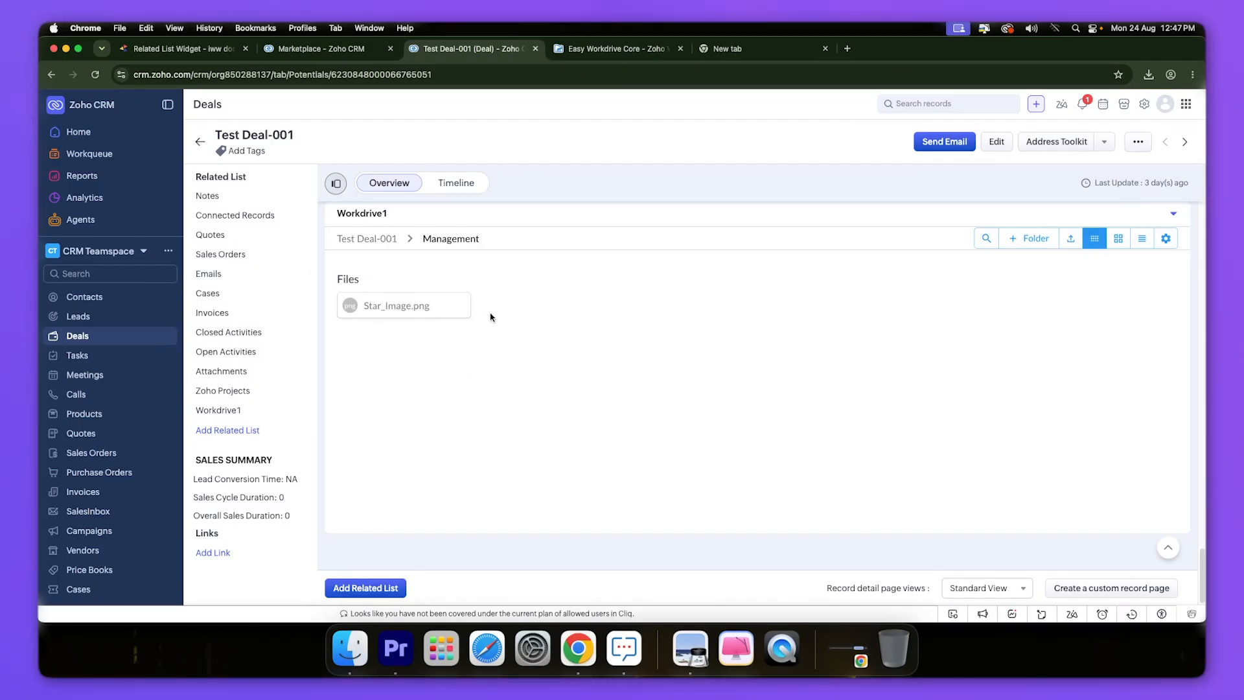
{"action": "left_click", "coordinate": [383, 239]}
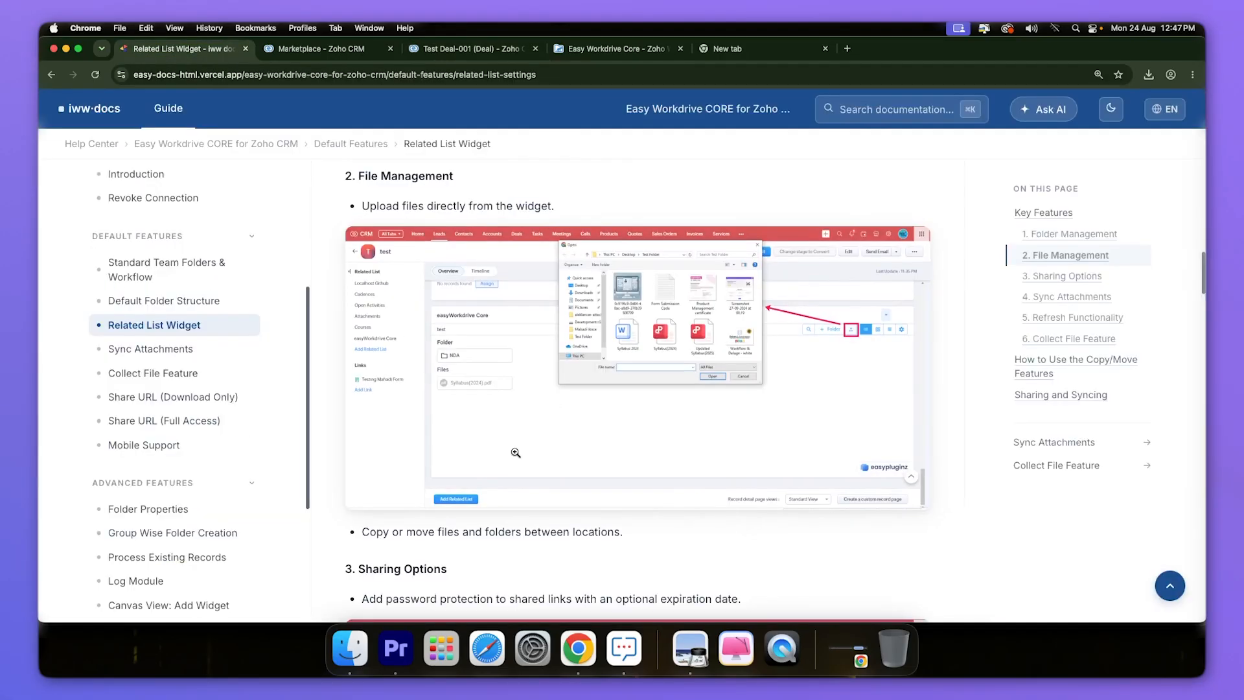
{"action": "scroll", "coordinate": [516, 453], "scroll_direction": "down", "scroll_amount": 5}
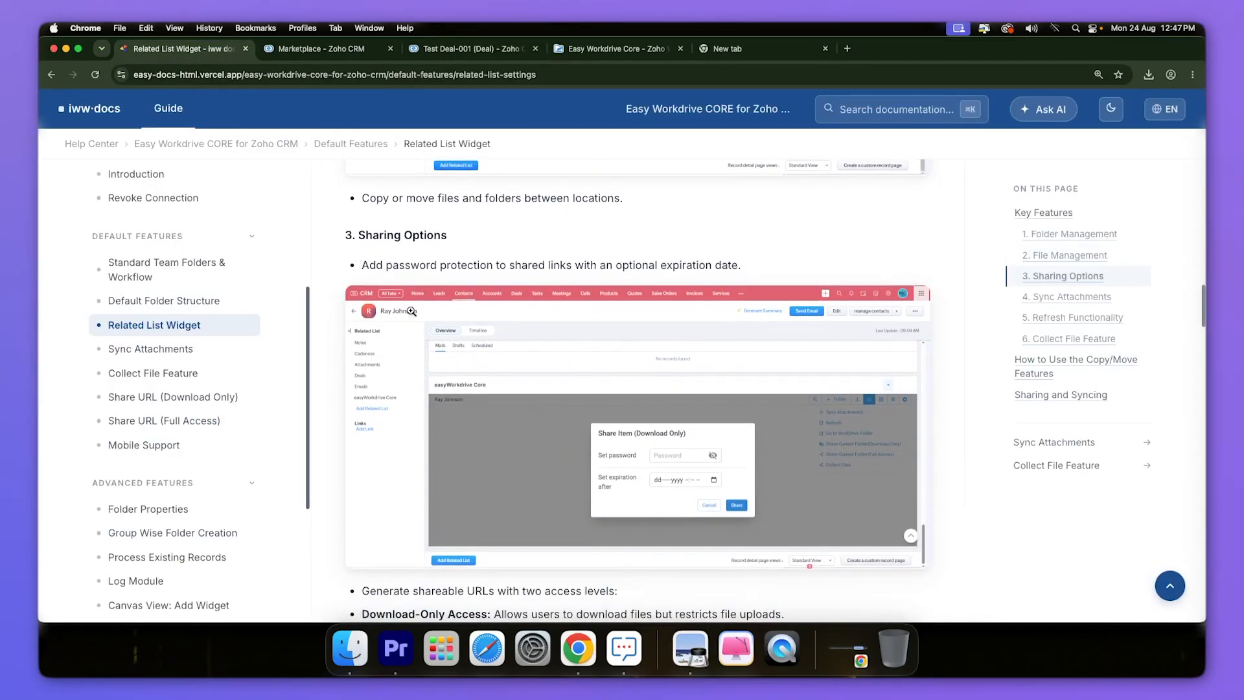
- Read the '3. Sharing Options' notes on password protection and download-only versus full-access links
{"action": "left_click_drag", "start_coordinate": [343, 243], "coordinate": [448, 243]}
{"action": "left_click", "coordinate": [432, 265]}
{"action": "scroll", "coordinate": [434, 363], "scroll_direction": "down", "scroll_amount": 2}
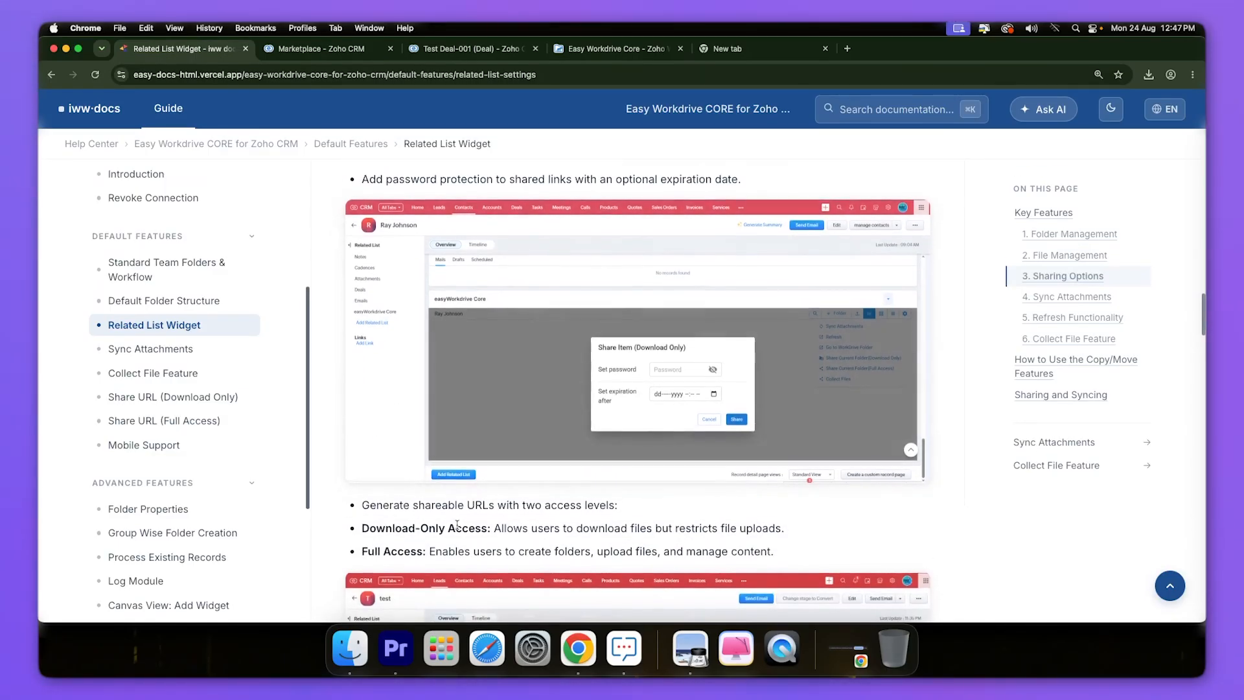
{"action": "scroll", "coordinate": [436, 401], "scroll_direction": "down", "scroll_amount": 1}
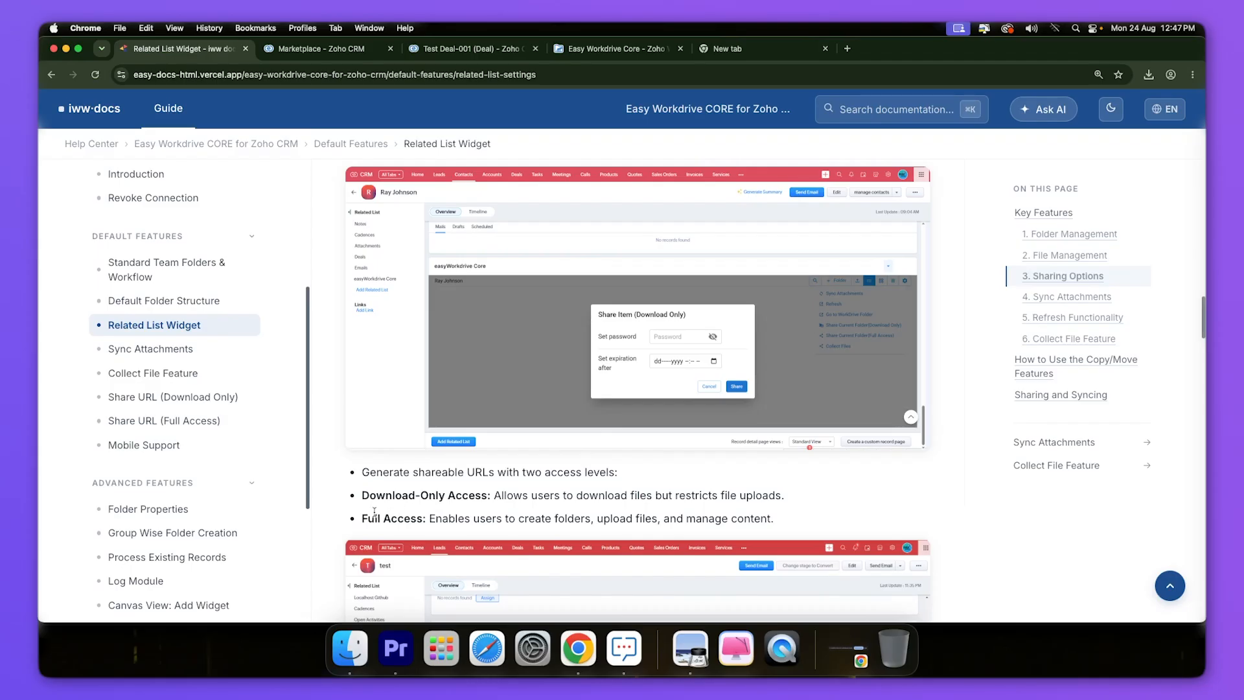
{"action": "scroll", "coordinate": [374, 511], "scroll_direction": "down", "scroll_amount": 8}
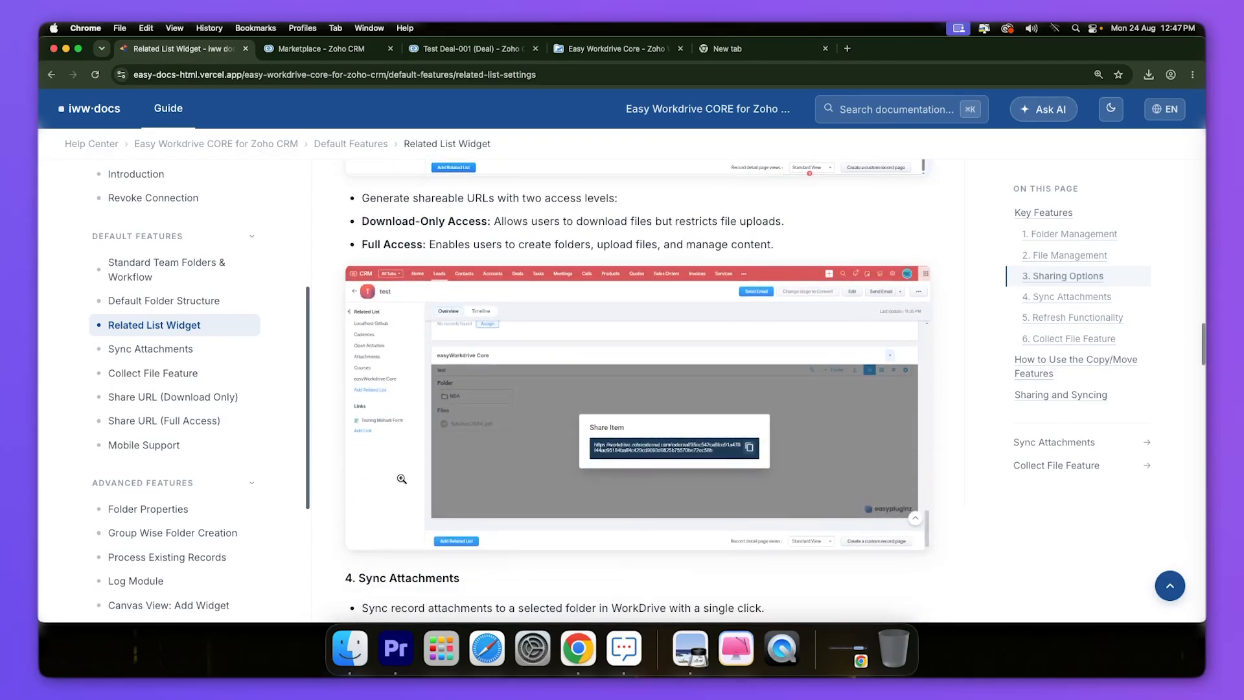
- Start an Ext. Share Link (Download Only) for Star_Image.png in the Sales folder
{"action": "left_click", "coordinate": [425, 51]}
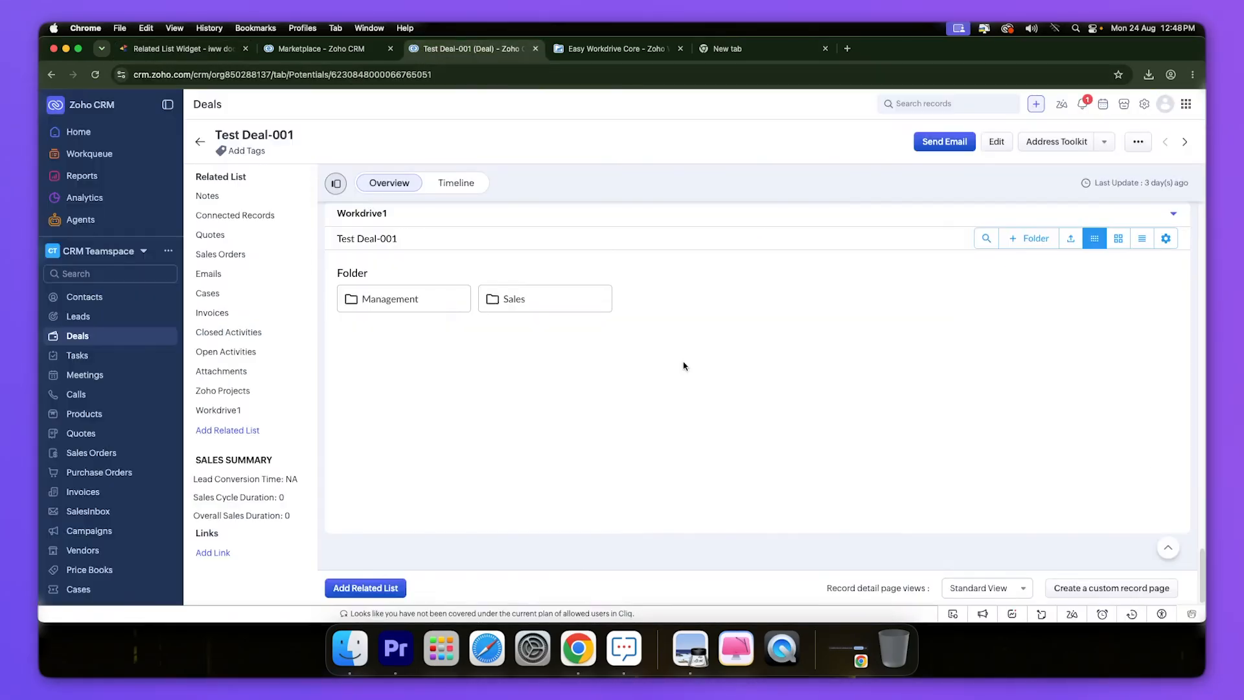
{"action": "left_click", "coordinate": [535, 299]}
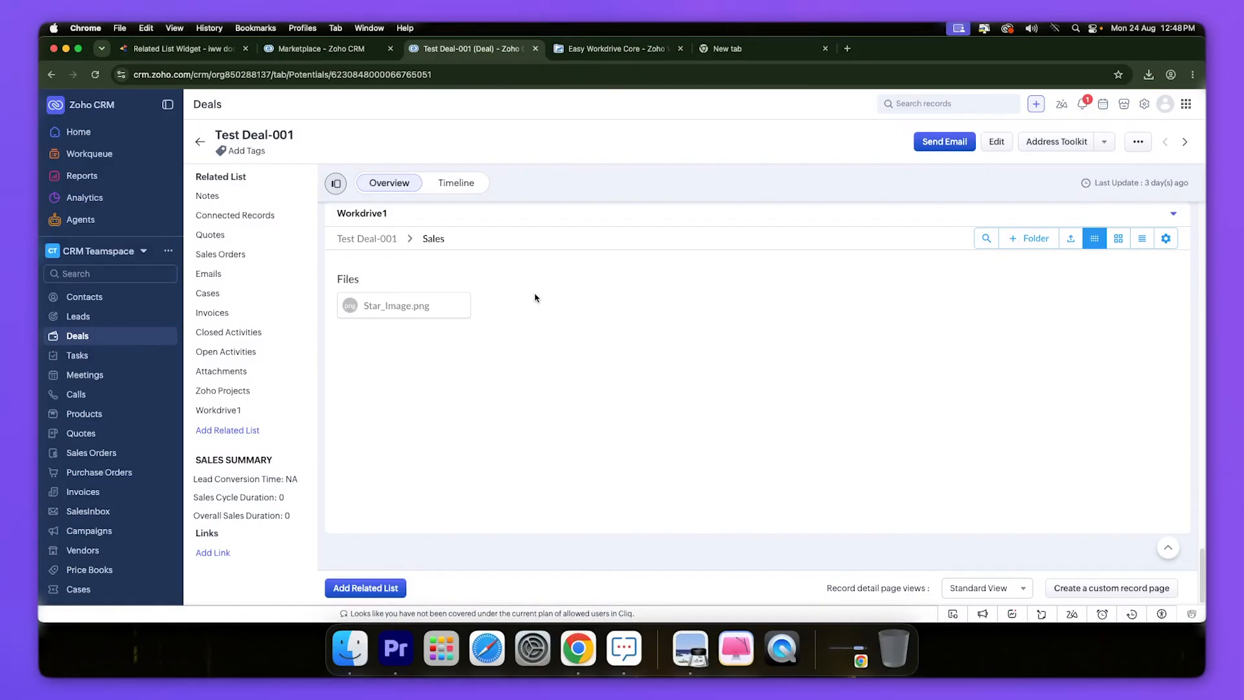
{"action": "right_click", "coordinate": [393, 309]}
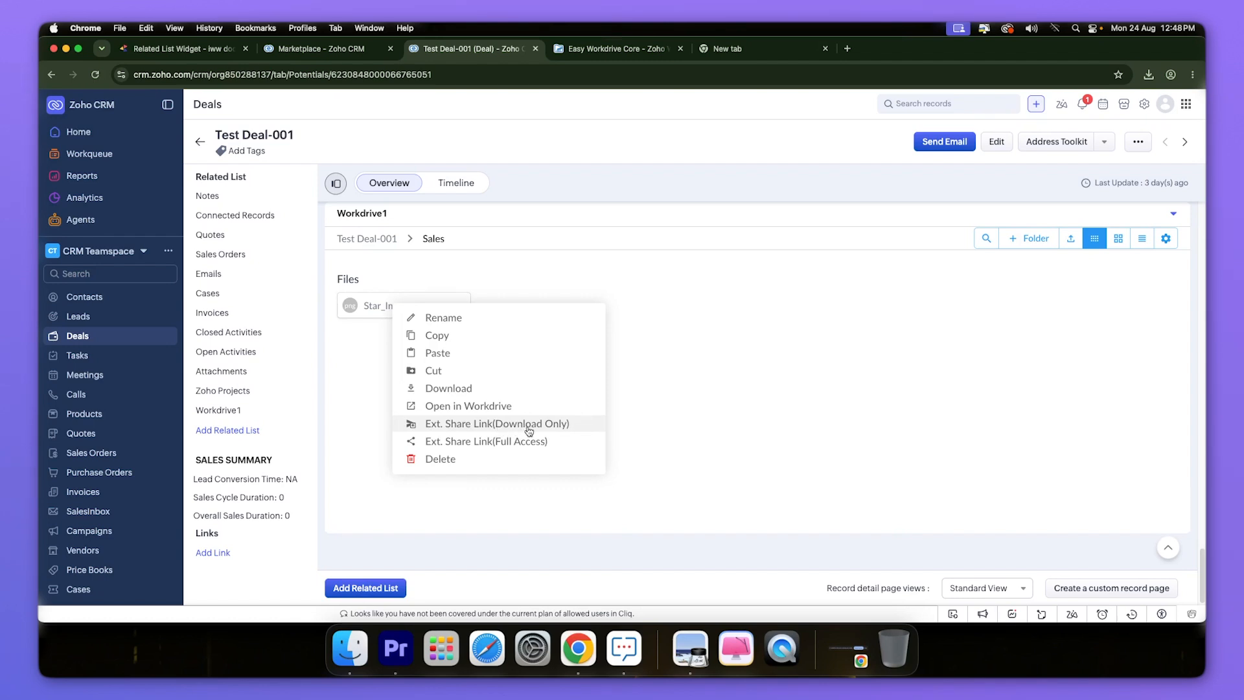
{"action": "left_click", "coordinate": [486, 429]}
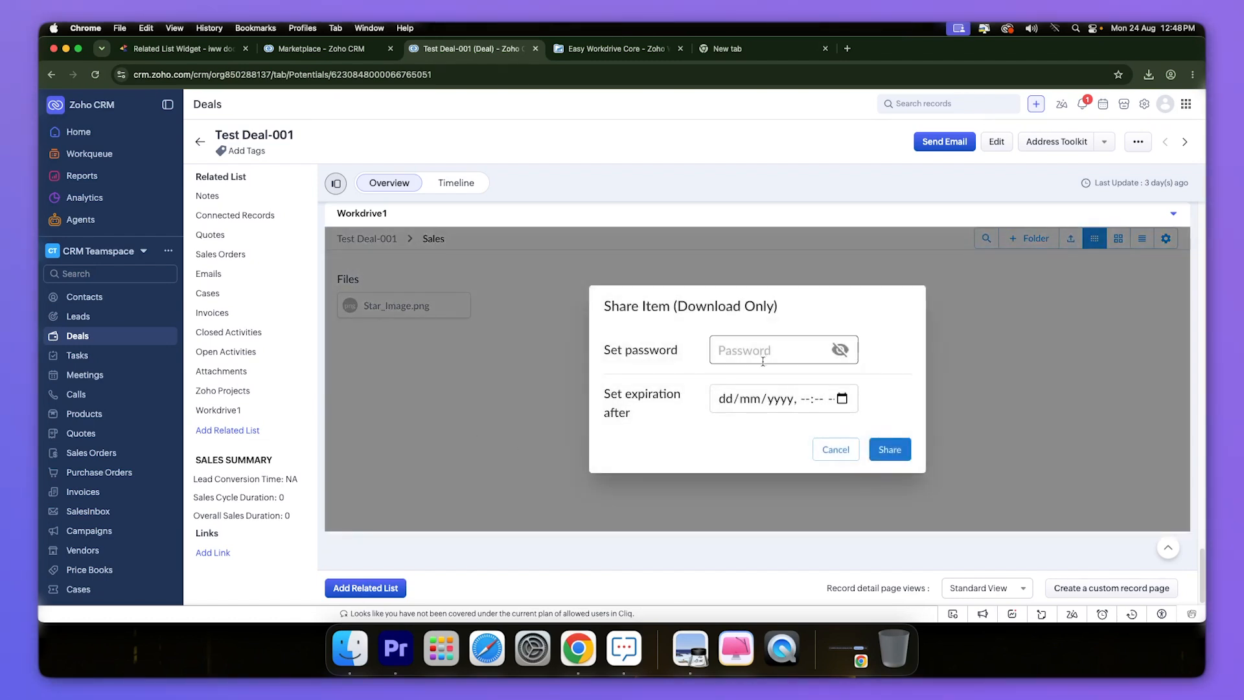
- Protect the link with a password, set expiry to 29/08/2026 12:48, and generate it
{"action": "left_click_drag", "start_coordinate": [677, 350], "coordinate": [602, 358]}
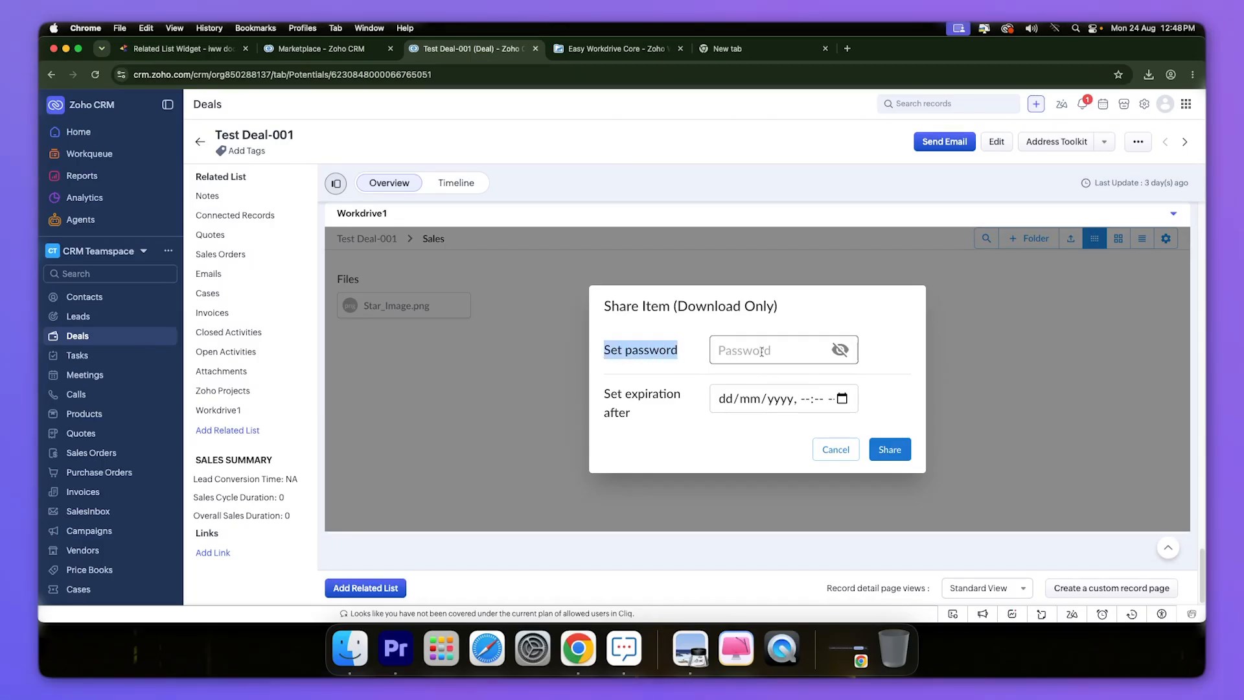
{"action": "left_click", "coordinate": [732, 352]}
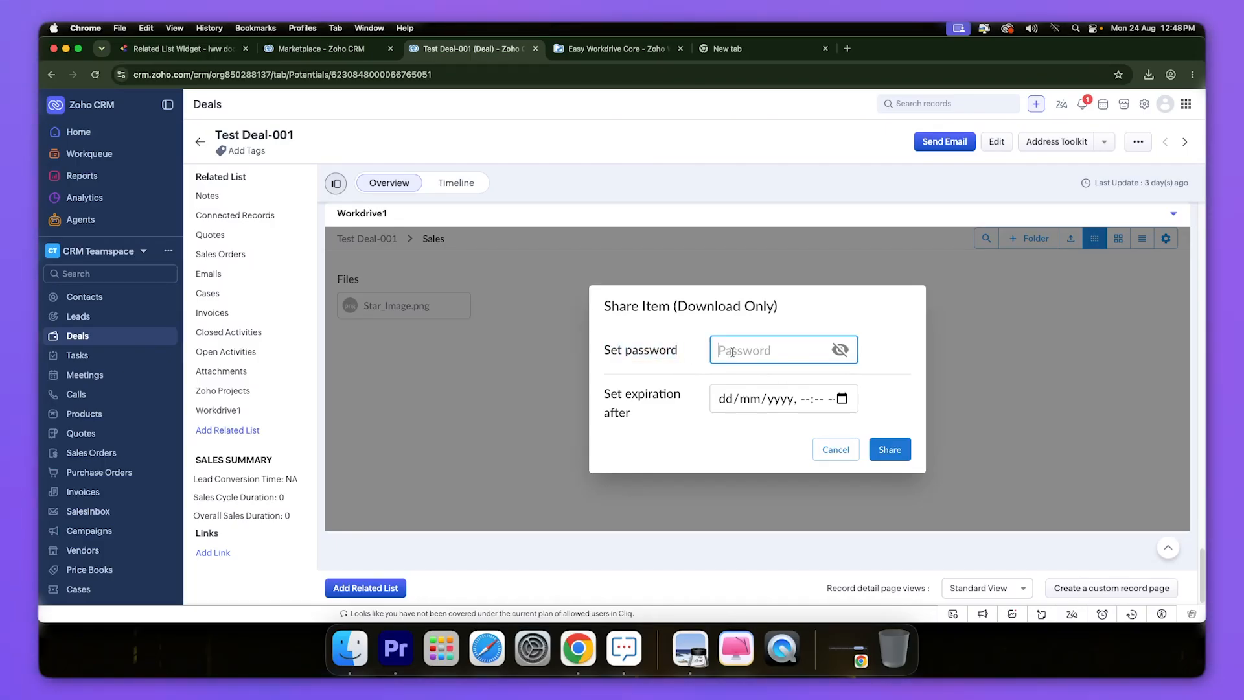
{"action": "type", "text": "123"}
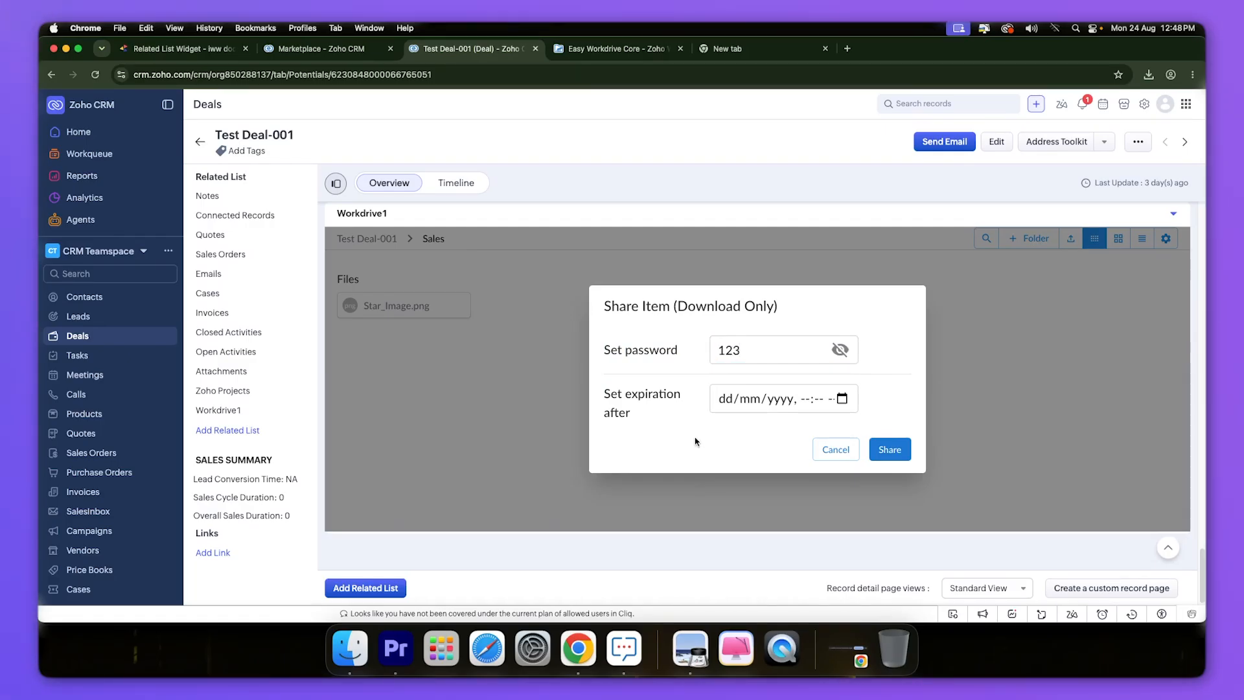
{"action": "left_click", "coordinate": [842, 400]}
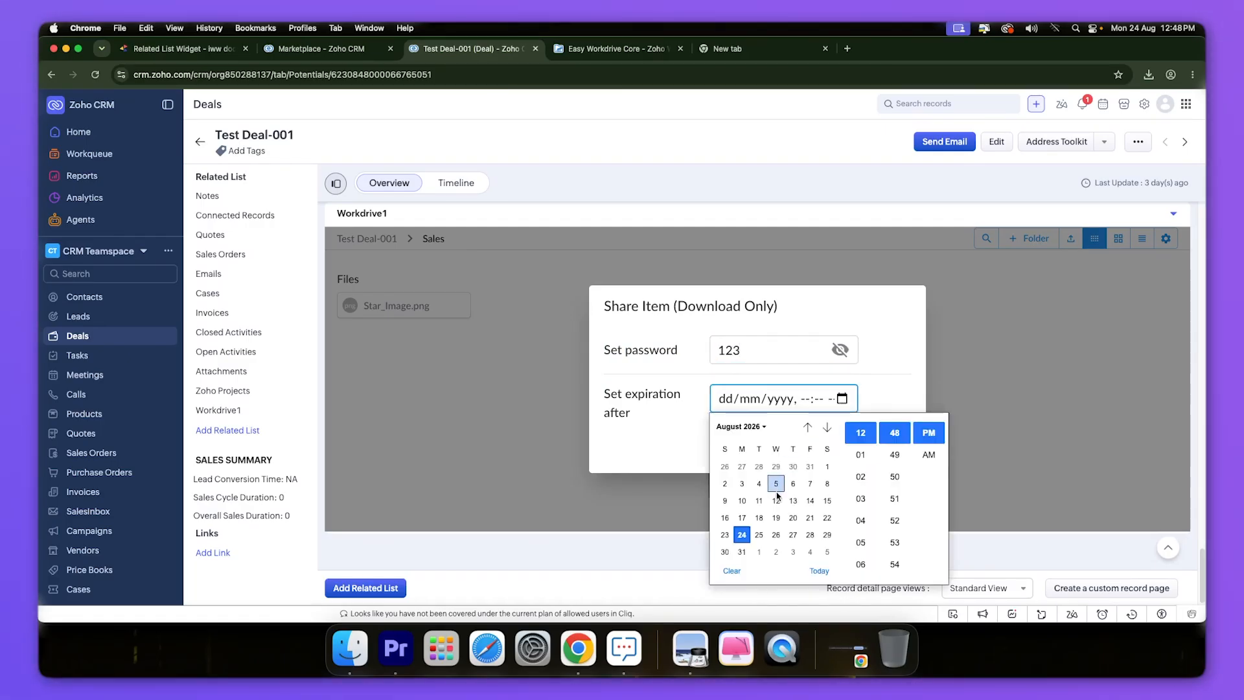
{"action": "left_click", "coordinate": [828, 537]}
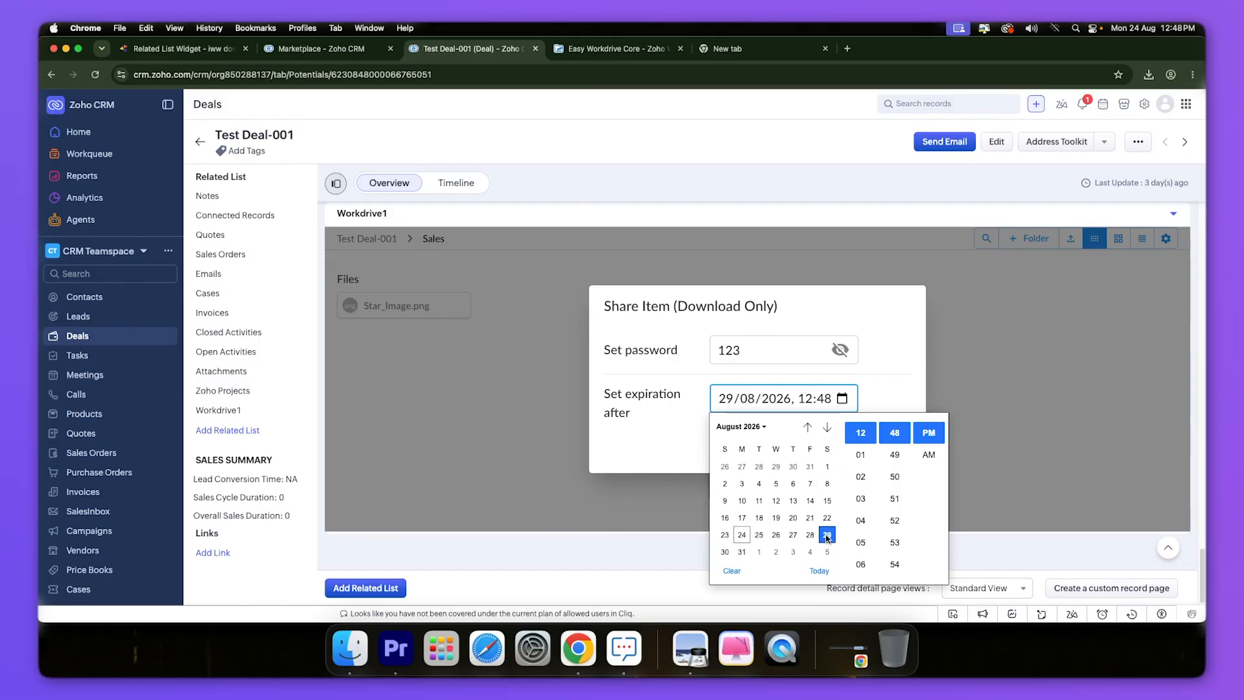
{"action": "left_click", "coordinate": [657, 442]}
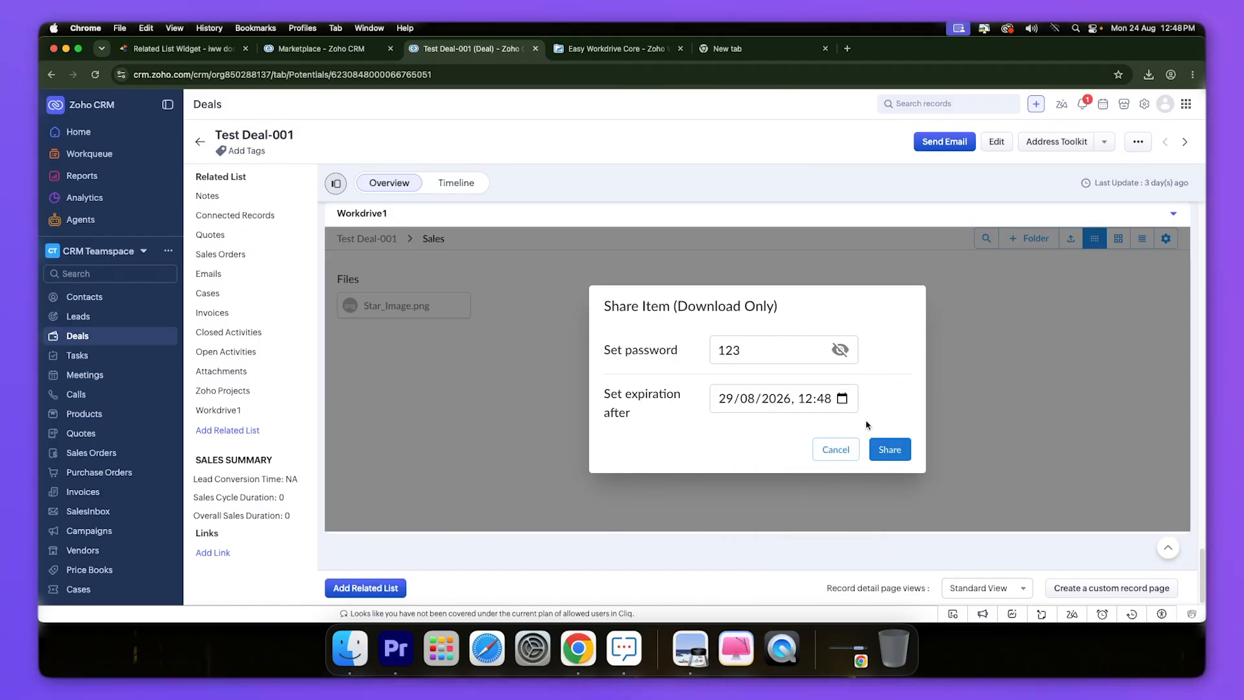
{"action": "left_click", "coordinate": [890, 450]}
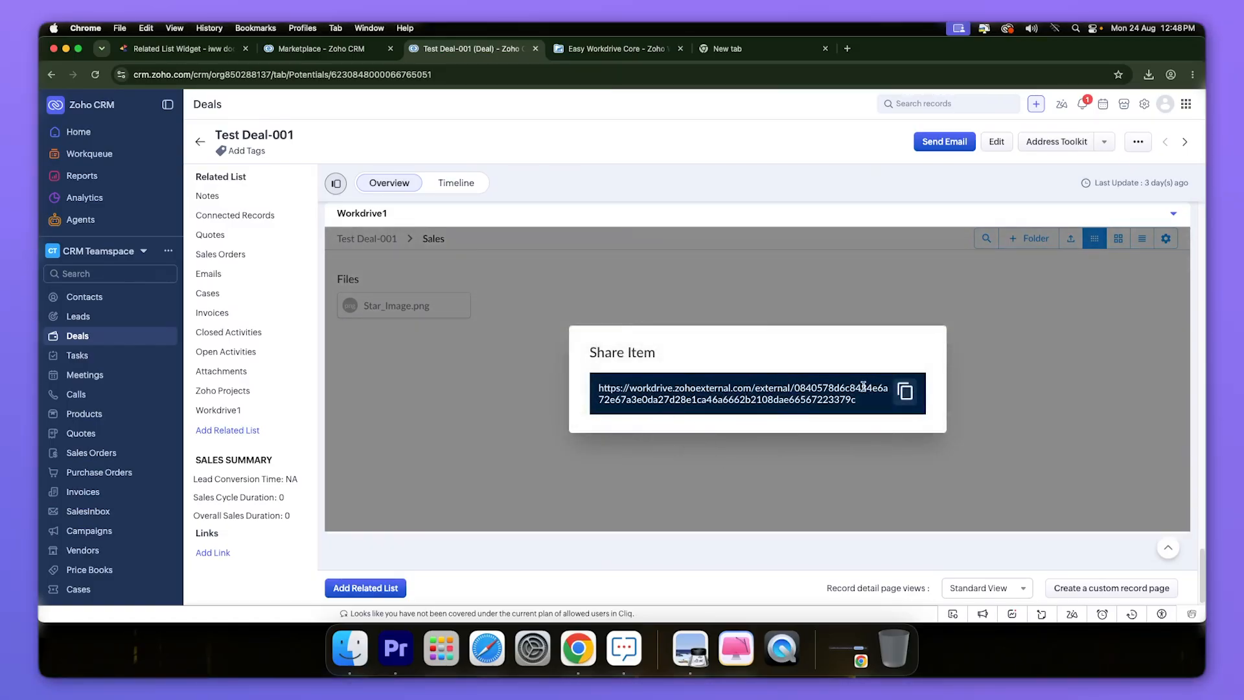
- Review the generated share URL, then close the share link box
{"action": "left_click_drag", "start_coordinate": [867, 400], "coordinate": [603, 392]}
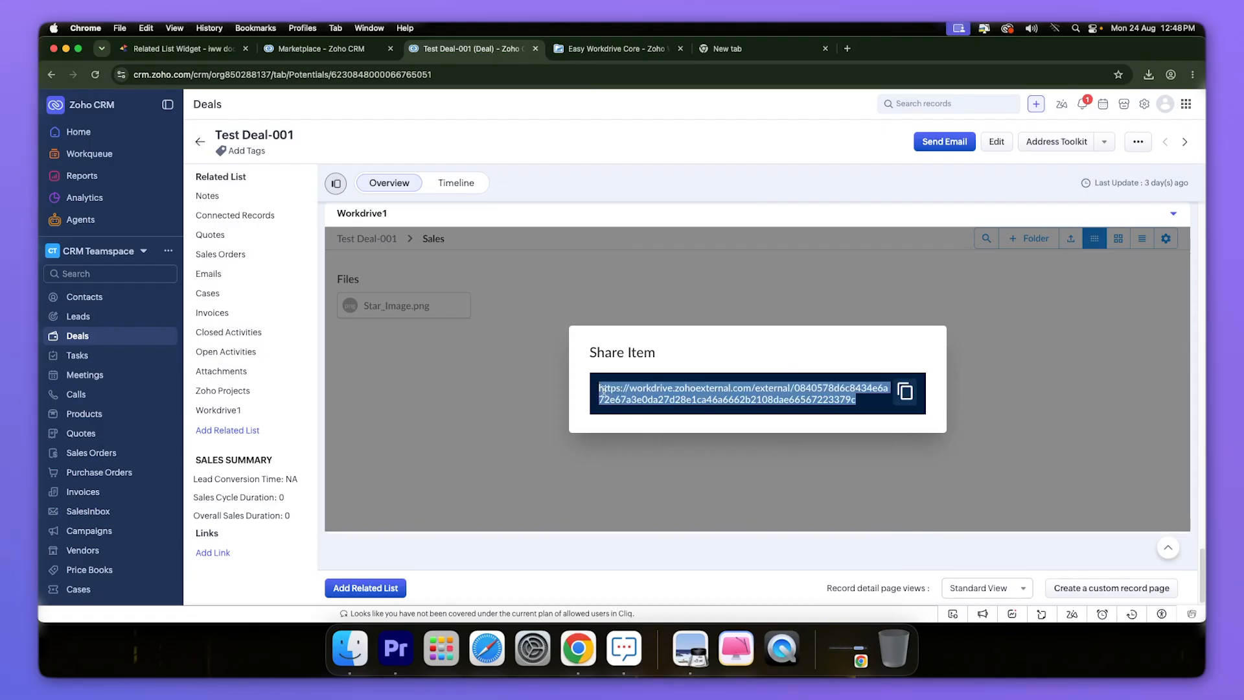
{"action": "left_click", "coordinate": [771, 389]}
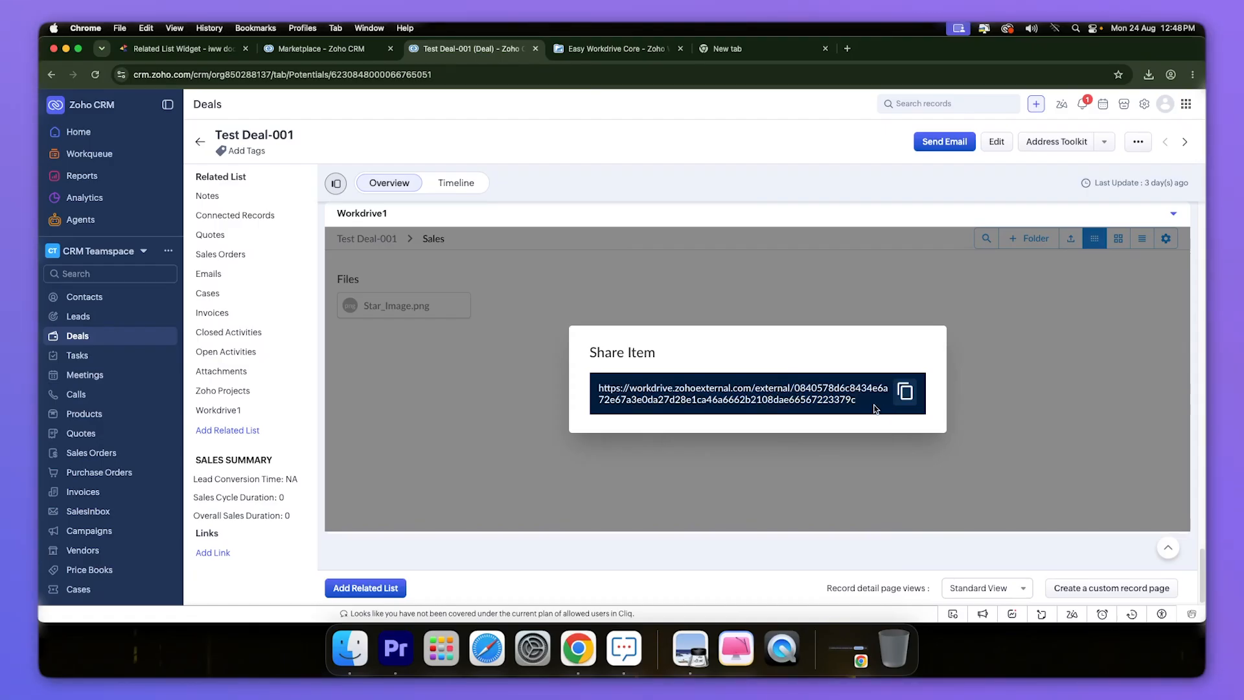
{"action": "left_click_drag", "start_coordinate": [863, 405], "coordinate": [584, 387]}
{"action": "left_click", "coordinate": [839, 396]}
{"action": "left_click", "coordinate": [615, 292]}
{"action": "right_click", "coordinate": [413, 306]}
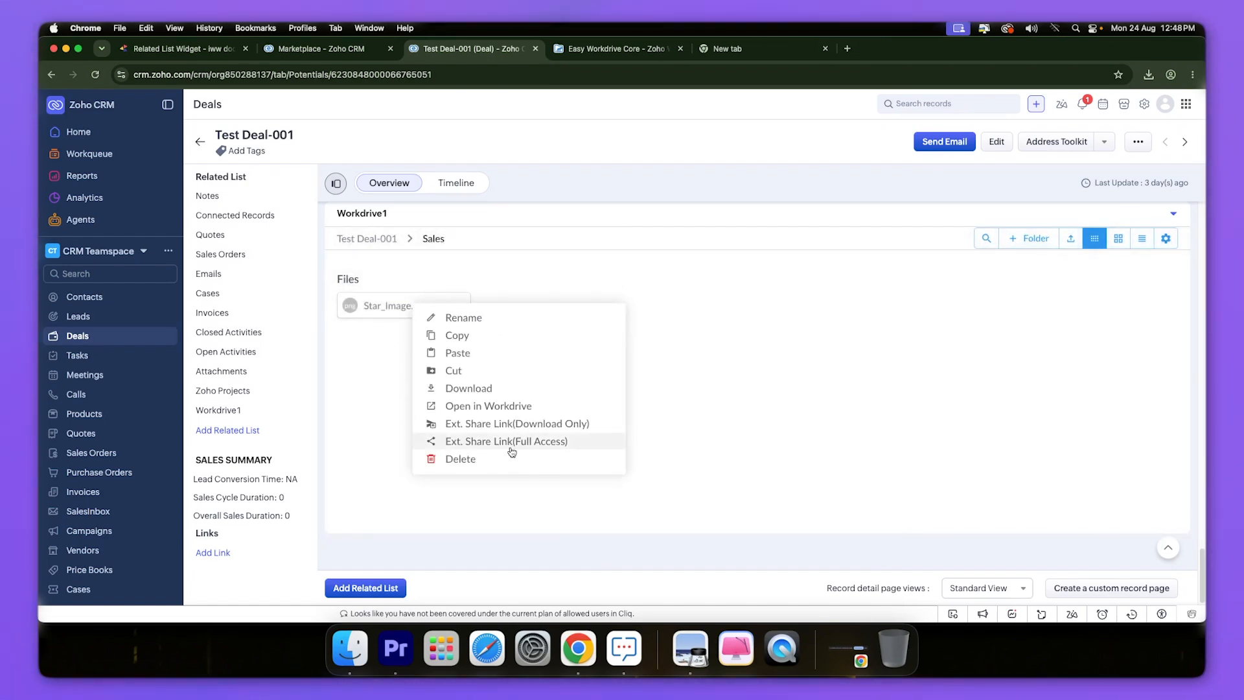
{"action": "left_click", "coordinate": [704, 380]}
- Scroll the docs to '4. Sync Attachments', then return to the Test Deal-001 deal
{"action": "left_click", "coordinate": [205, 52]}
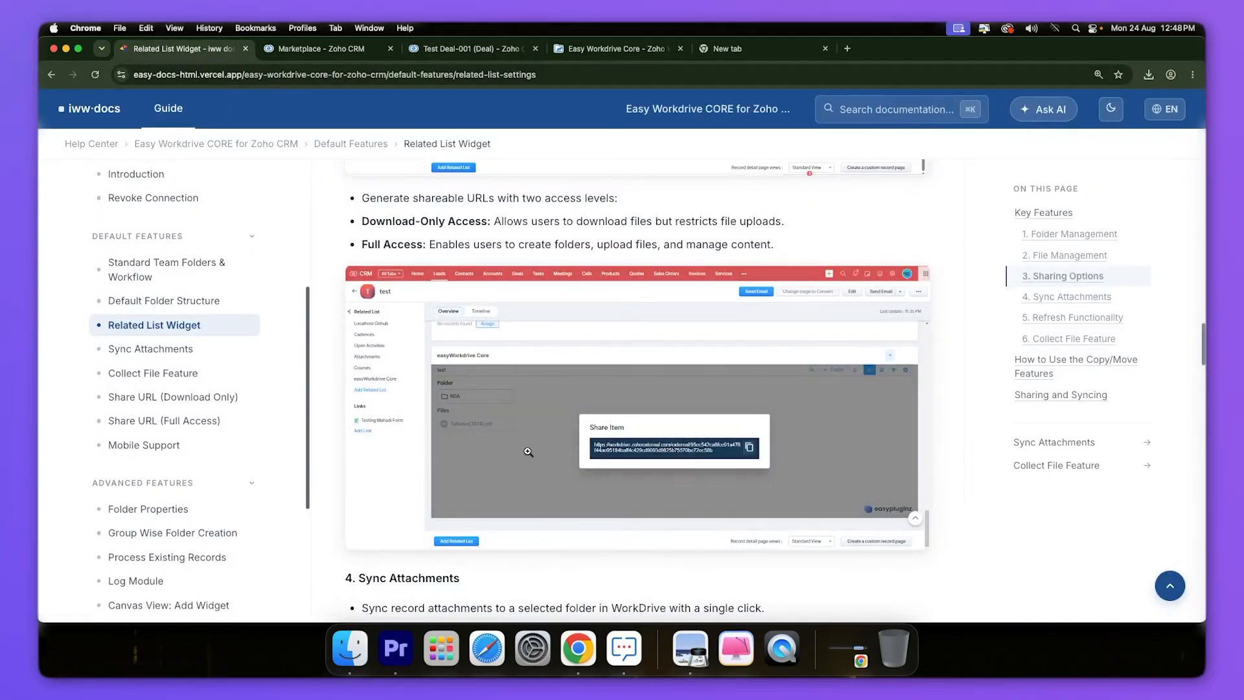
{"action": "scroll", "coordinate": [407, 368], "scroll_direction": "down", "scroll_amount": 5}
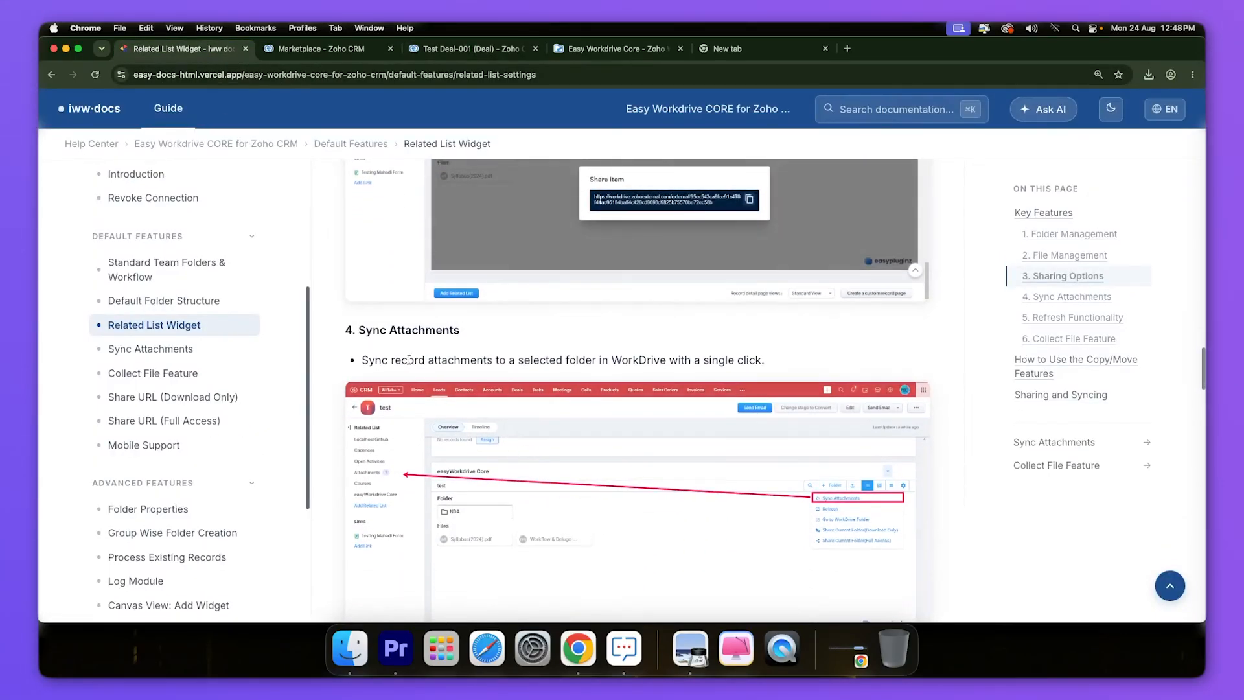
{"action": "scroll", "coordinate": [350, 366], "scroll_direction": "down", "scroll_amount": 1}
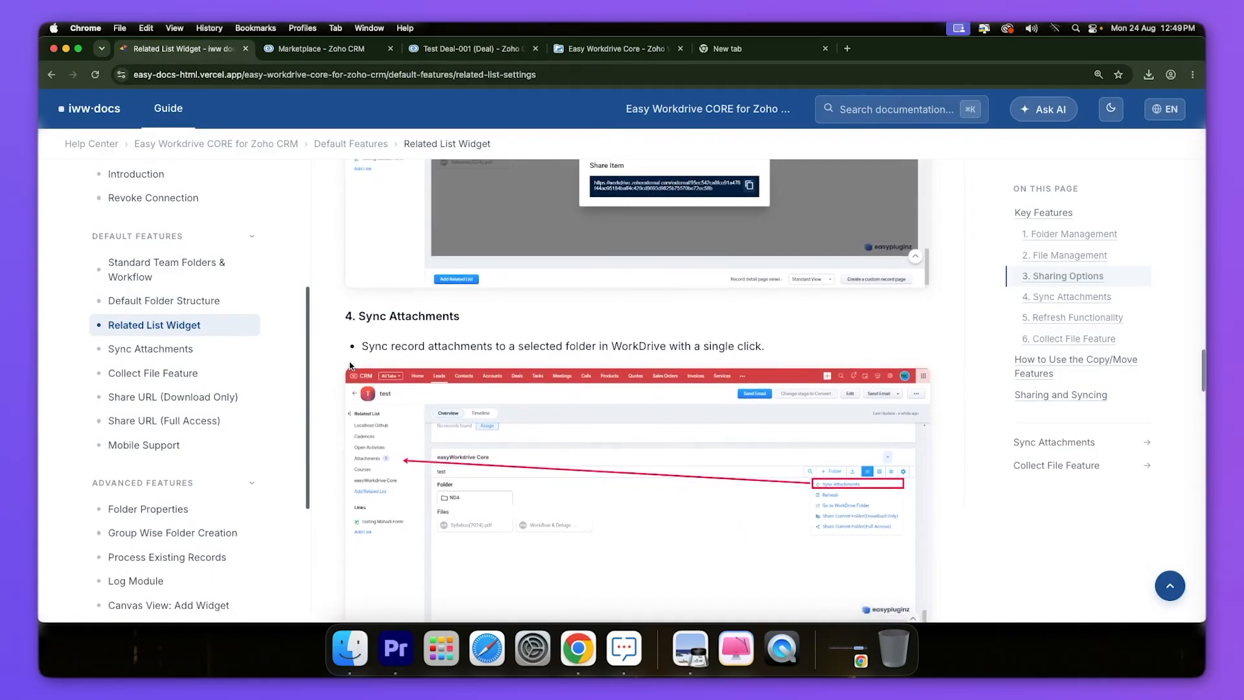
{"action": "scroll", "coordinate": [350, 366], "scroll_direction": "down", "scroll_amount": 1}
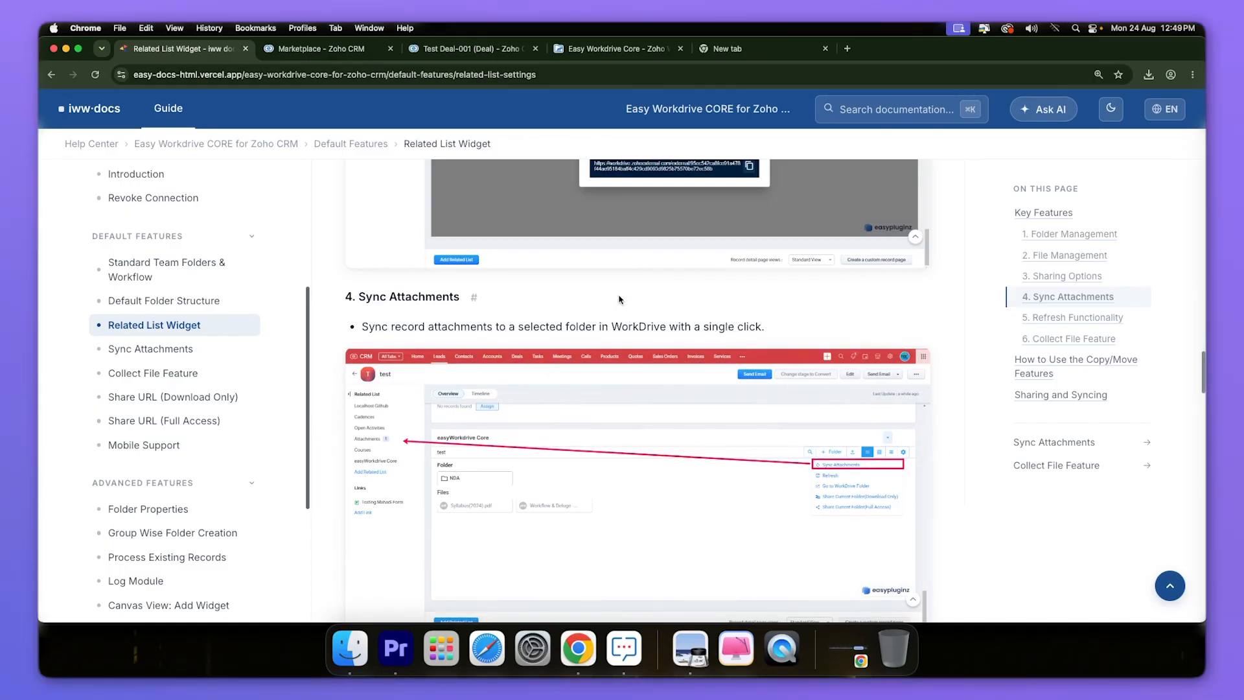
{"action": "left_click", "coordinate": [466, 51]}
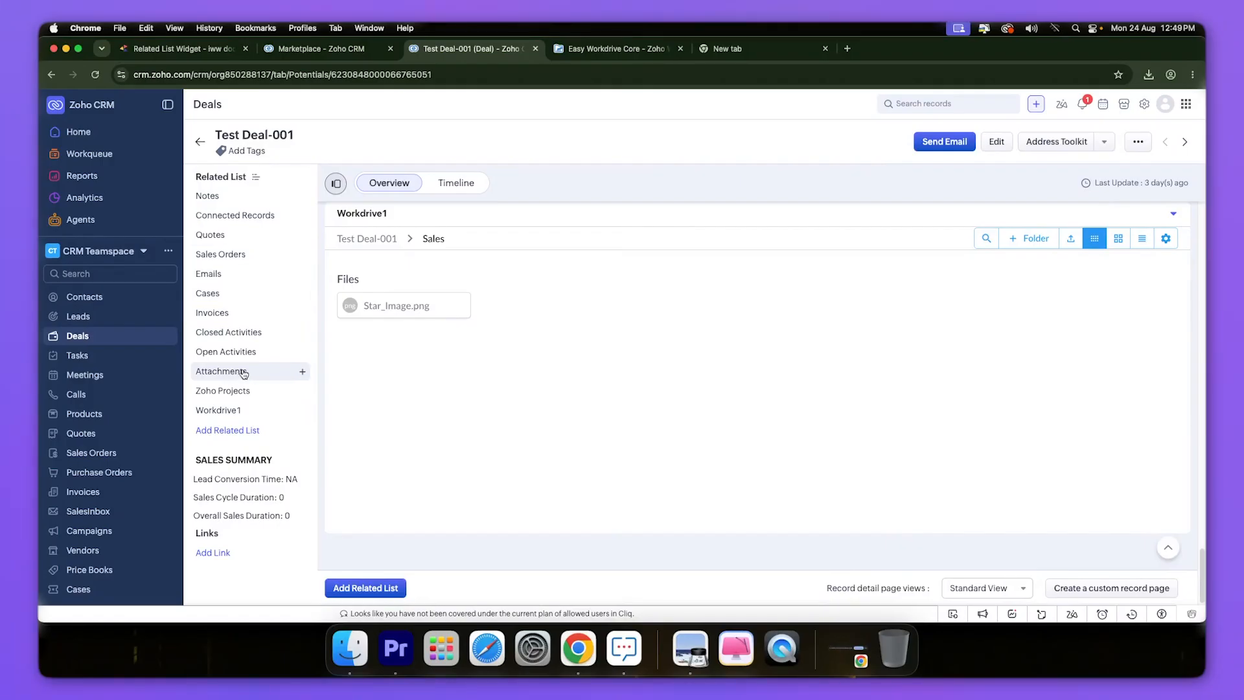
- Upload Requity-Zoho-Vendor-Requirements.pdf from Downloads as an attachment on Test Deal-001
{"action": "left_click", "coordinate": [302, 373]}
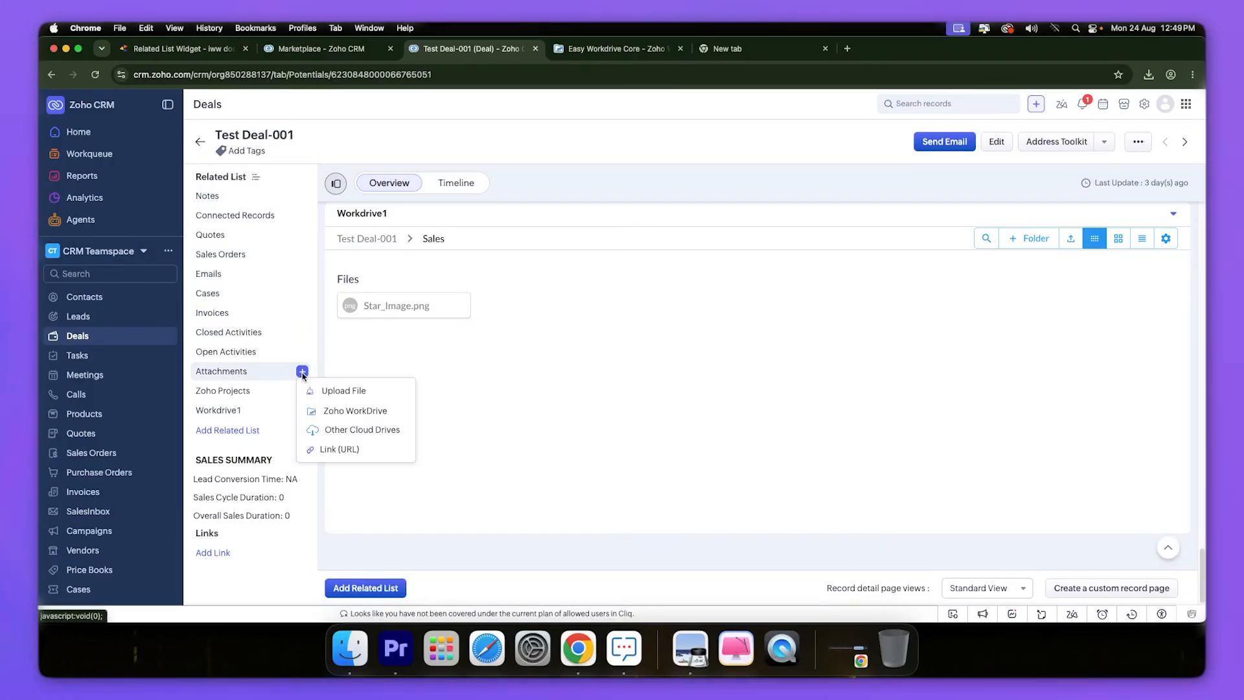
{"action": "left_click", "coordinate": [336, 391]}
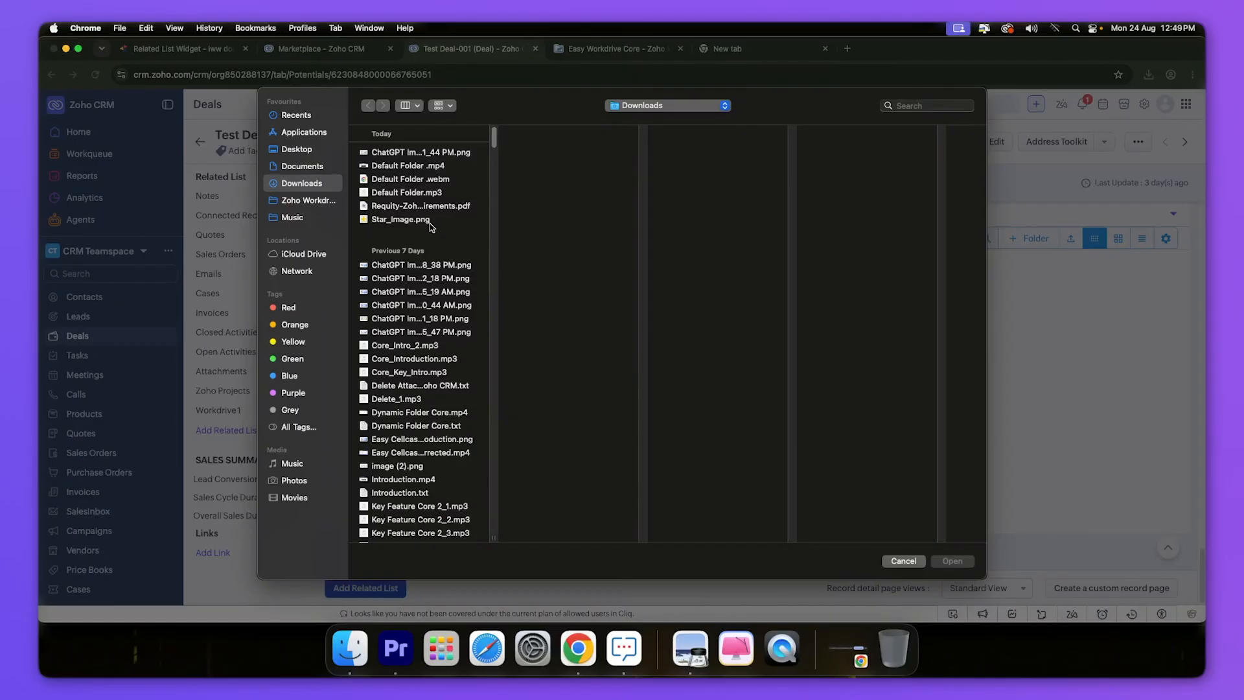
{"action": "left_click", "coordinate": [421, 206]}
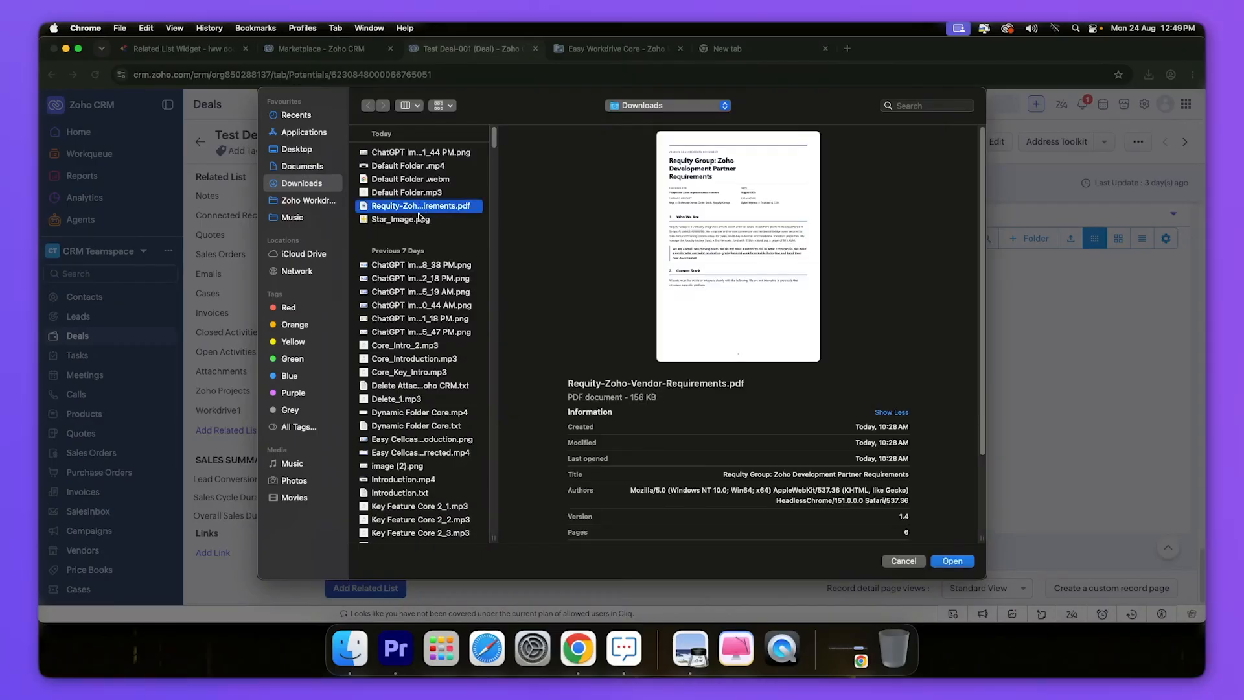
{"action": "left_click", "coordinate": [950, 561]}
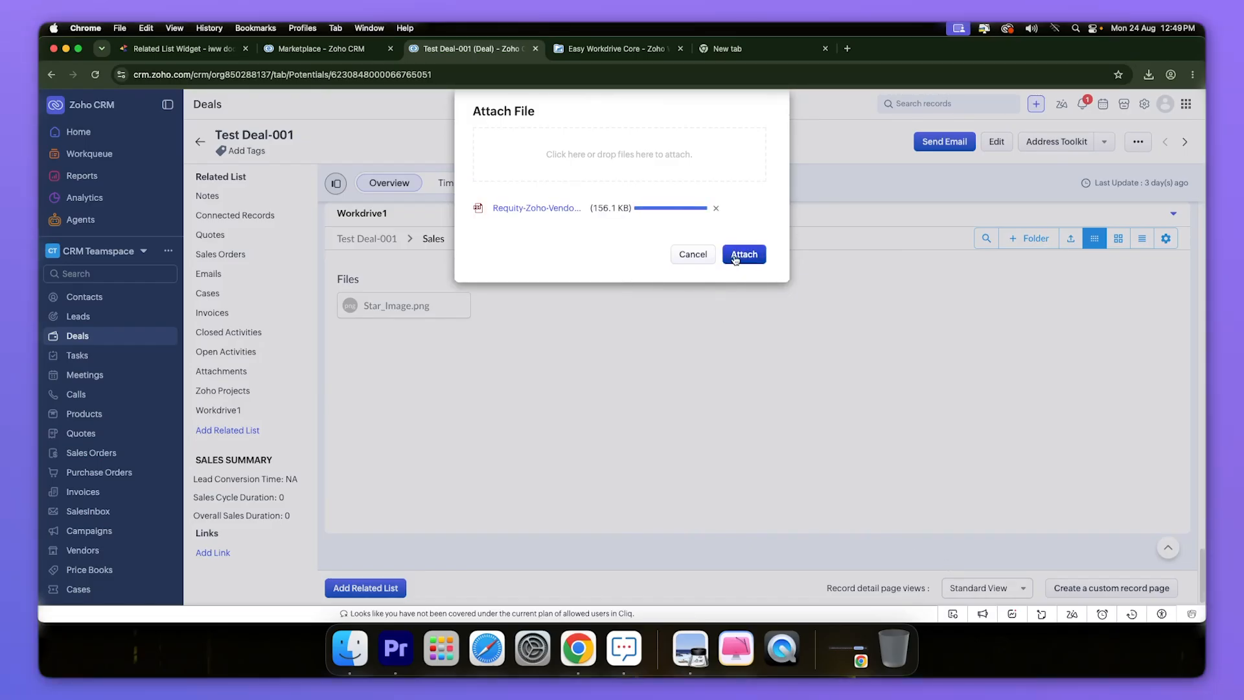
{"action": "left_click", "coordinate": [737, 256]}
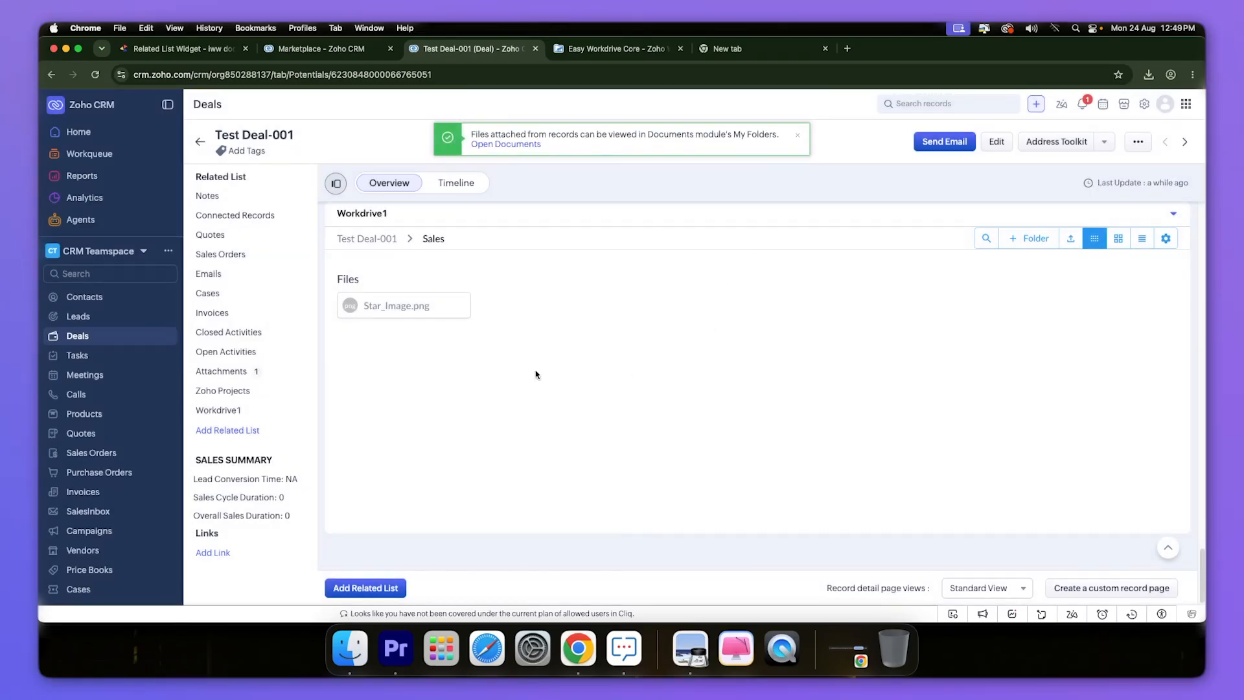
{"action": "left_click", "coordinate": [244, 375]}
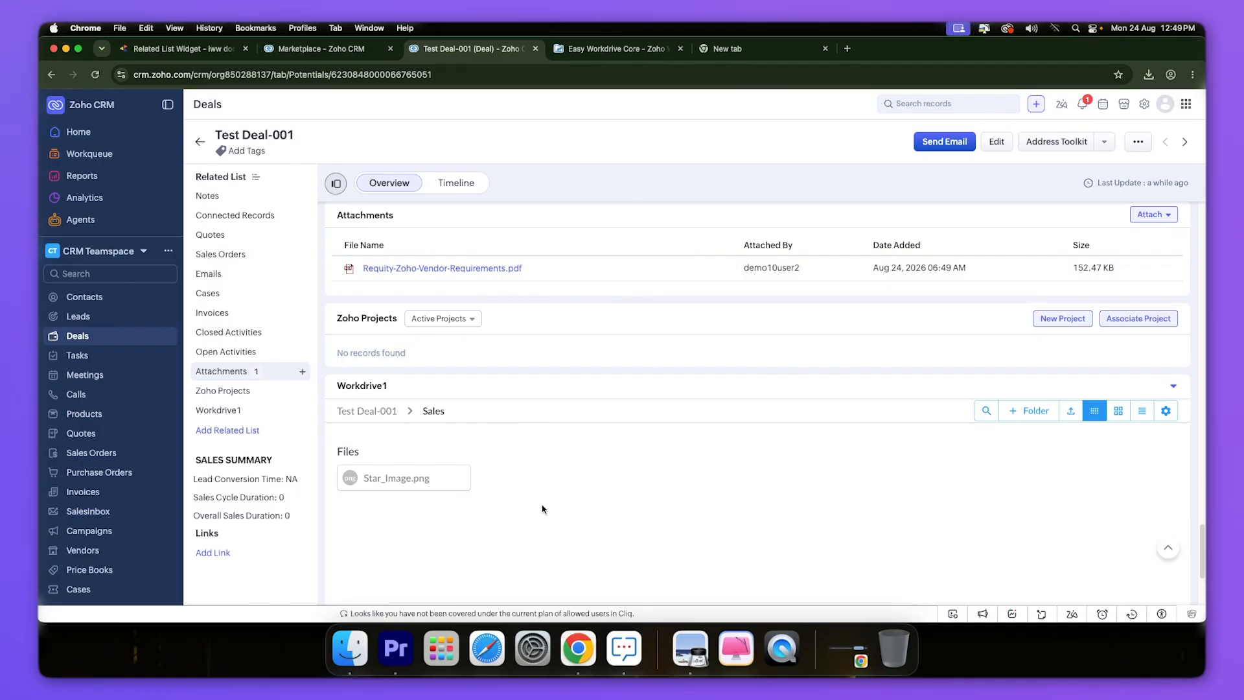
- Run Sync Attachments from the Workdrive1 gear menu and check the Sales folder's files
{"action": "scroll", "coordinate": [543, 493], "scroll_direction": "down", "scroll_amount": 5}
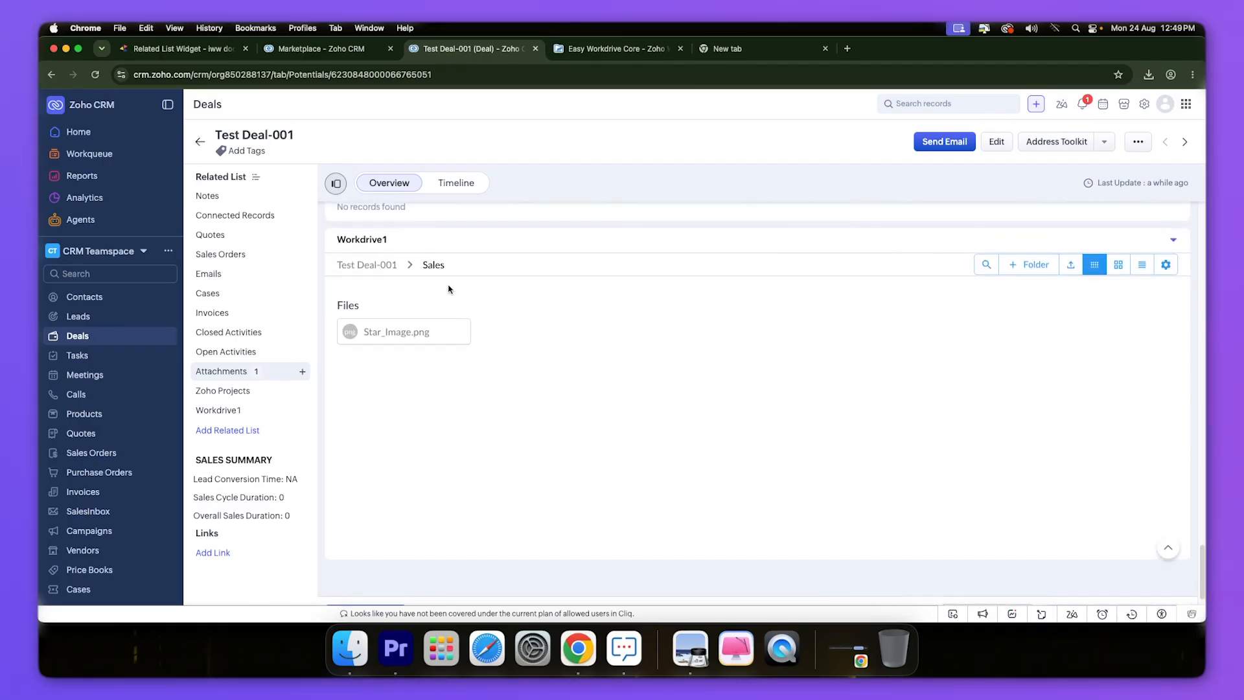
{"action": "left_click", "coordinate": [1170, 267]}
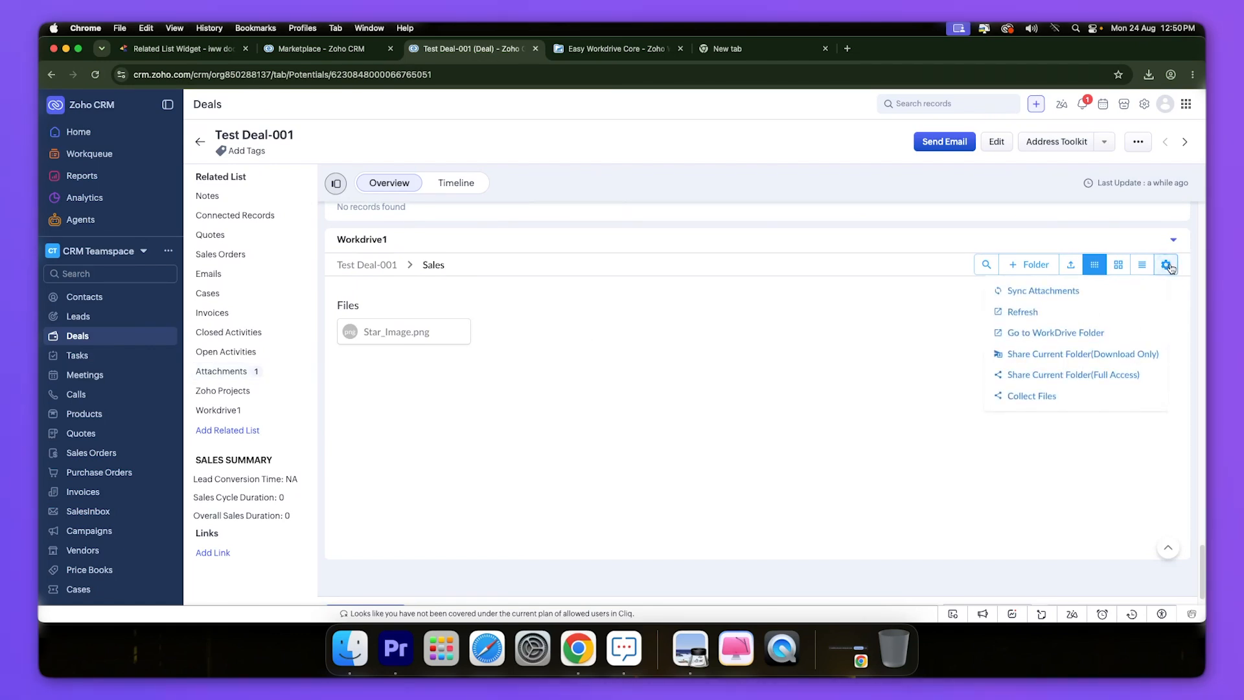
{"action": "left_click", "coordinate": [1033, 292]}
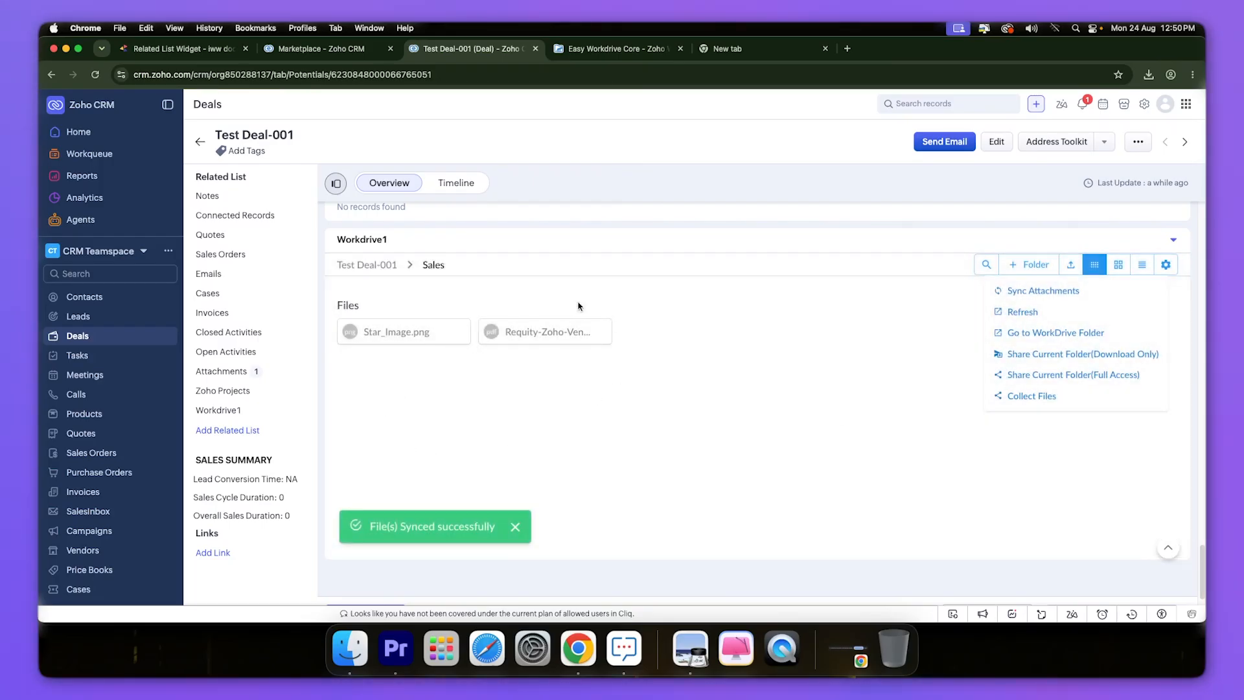
{"action": "scroll", "coordinate": [645, 368], "scroll_direction": "up", "scroll_amount": 3}
{"action": "scroll", "coordinate": [648, 372], "scroll_direction": "up", "scroll_amount": 1}
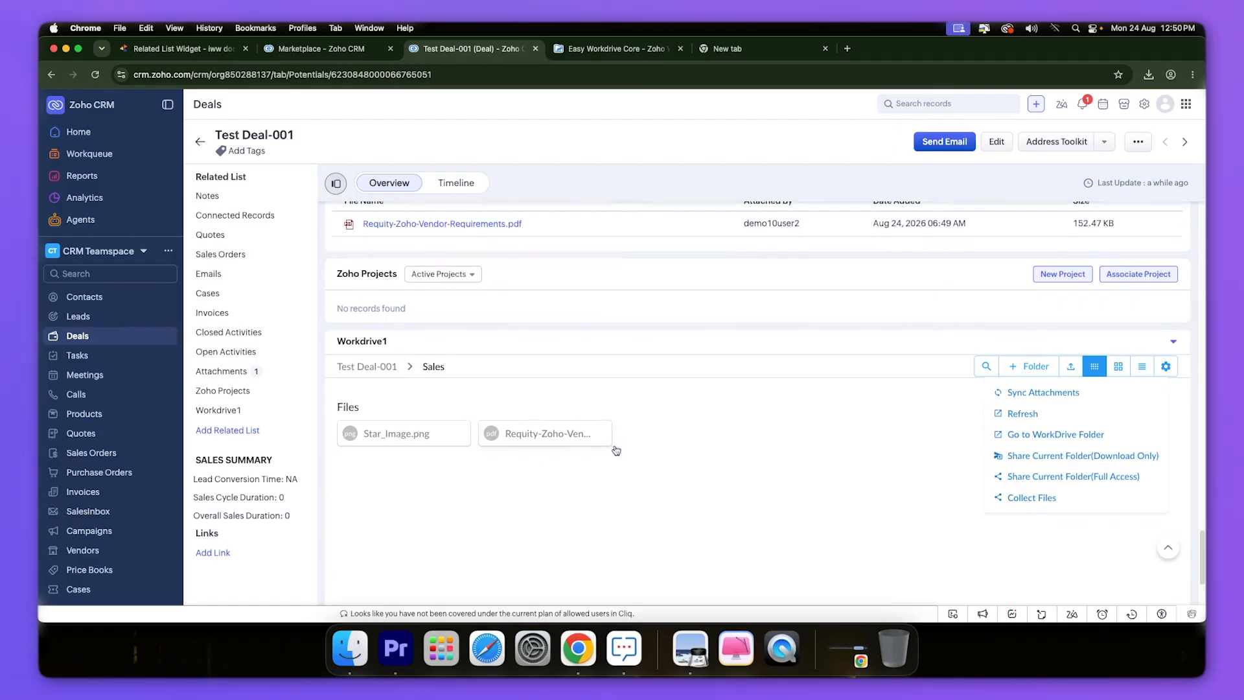
{"action": "scroll", "coordinate": [812, 453], "scroll_direction": "down", "scroll_amount": 3}
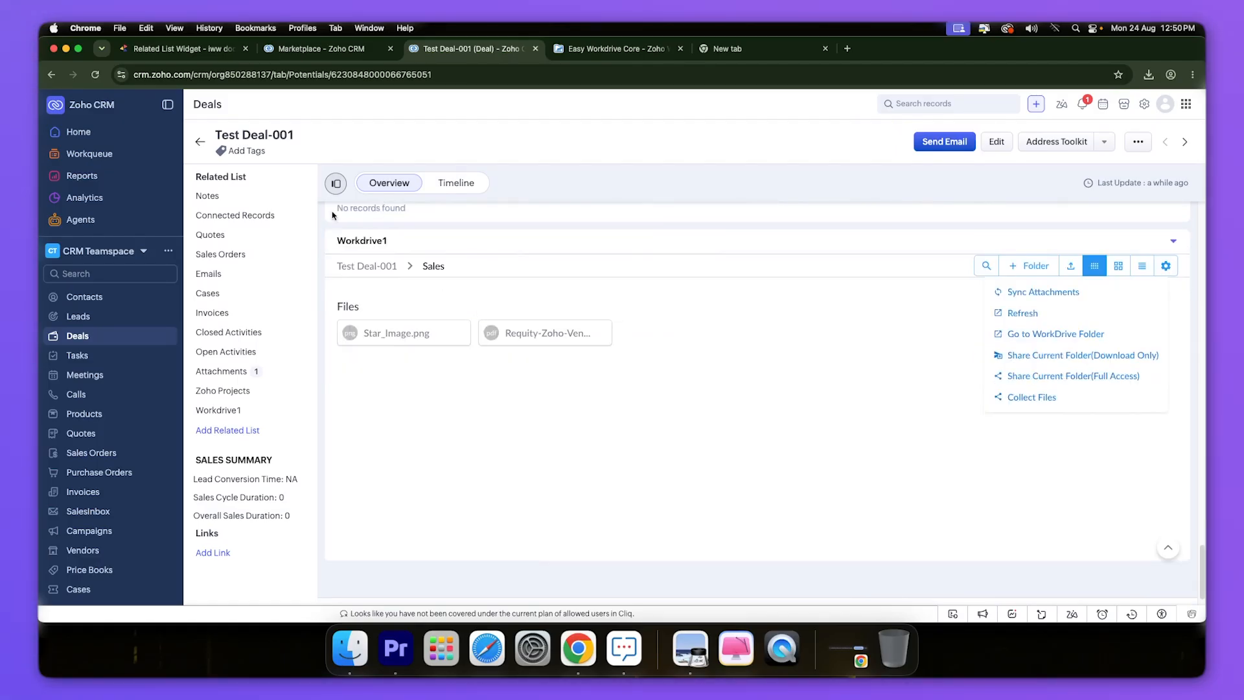
{"action": "left_click", "coordinate": [177, 49]}
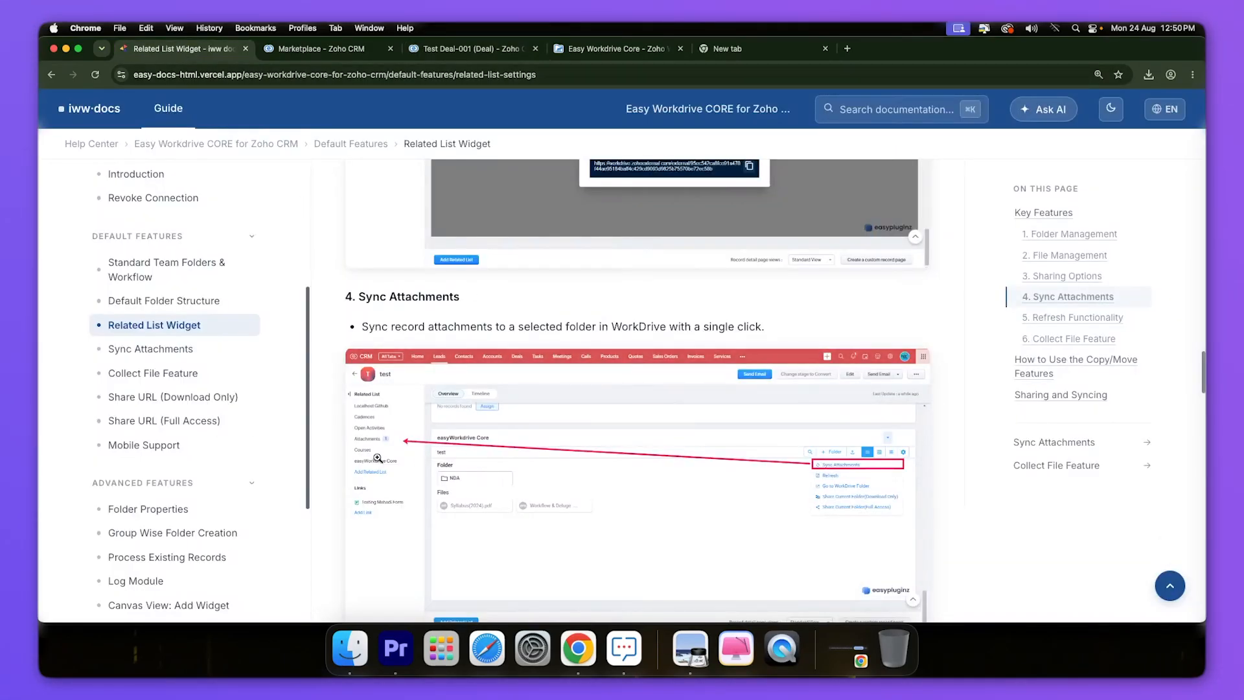
- Read the '5. Refresh Functionality' notes in the docs, then go back to Test Deal-001
{"action": "scroll", "coordinate": [416, 439], "scroll_direction": "down", "scroll_amount": 5}
{"action": "scroll", "coordinate": [416, 439], "scroll_direction": "down", "scroll_amount": 1}
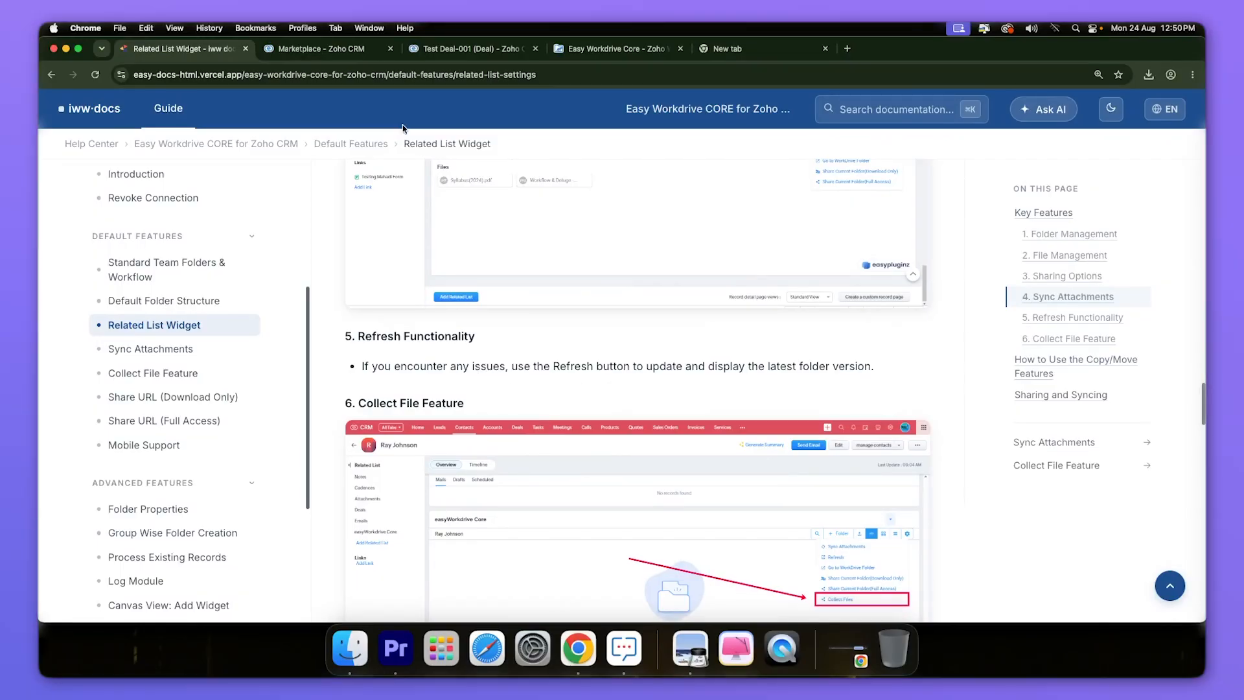
{"action": "left_click", "coordinate": [463, 57]}
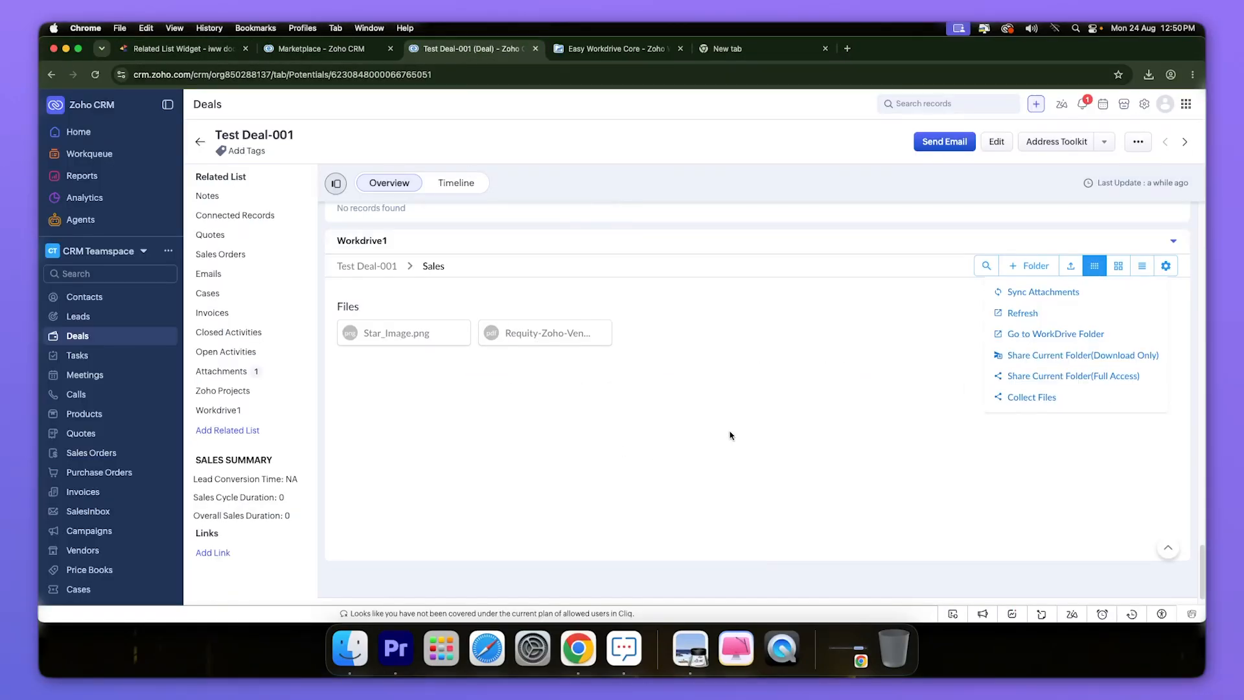
- Refresh the Workdrive1 widget's Sales folder, then scroll the docs toward the Collect File Feature section
{"action": "left_click", "coordinate": [1032, 316]}
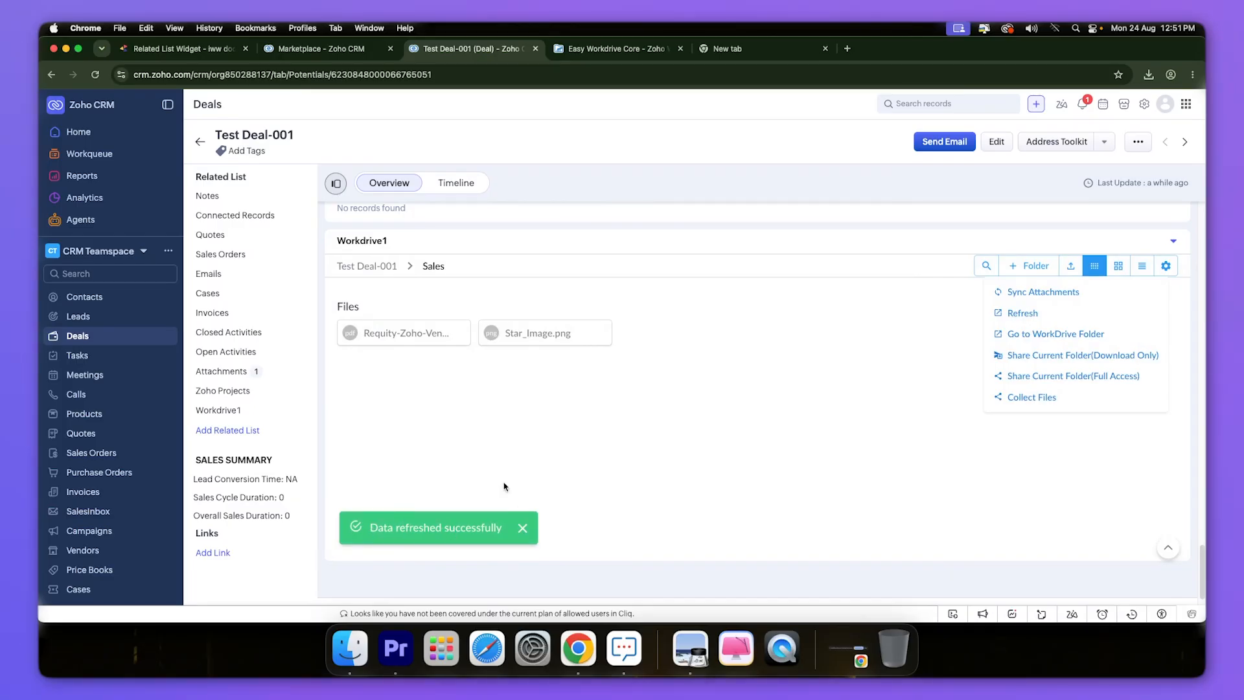
{"action": "left_click", "coordinate": [181, 49]}
{"action": "scroll", "coordinate": [446, 366], "scroll_direction": "down", "scroll_amount": 1}
{"action": "scroll", "coordinate": [445, 367], "scroll_direction": "down", "scroll_amount": 4}
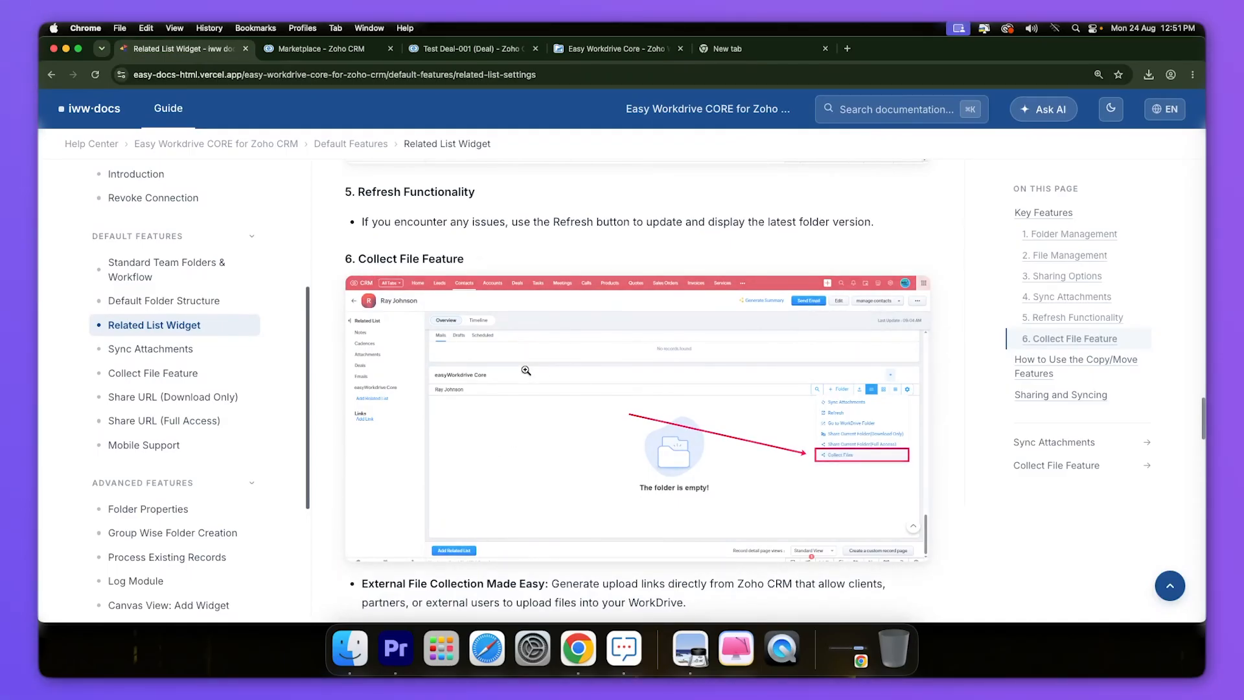
- Scroll through '6. Collect File Feature' to the expiration, group-by and Important notes
{"action": "scroll", "coordinate": [522, 370], "scroll_direction": "down", "scroll_amount": 3}
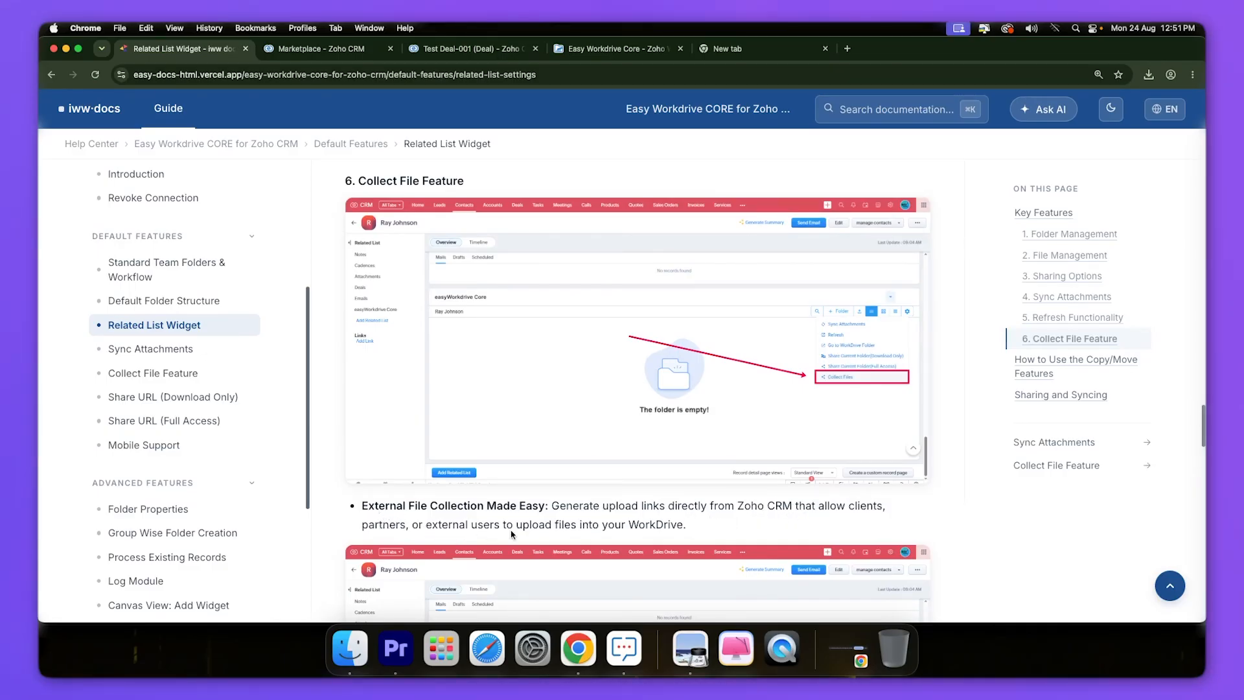
{"action": "scroll", "coordinate": [512, 534], "scroll_direction": "down", "scroll_amount": 5}
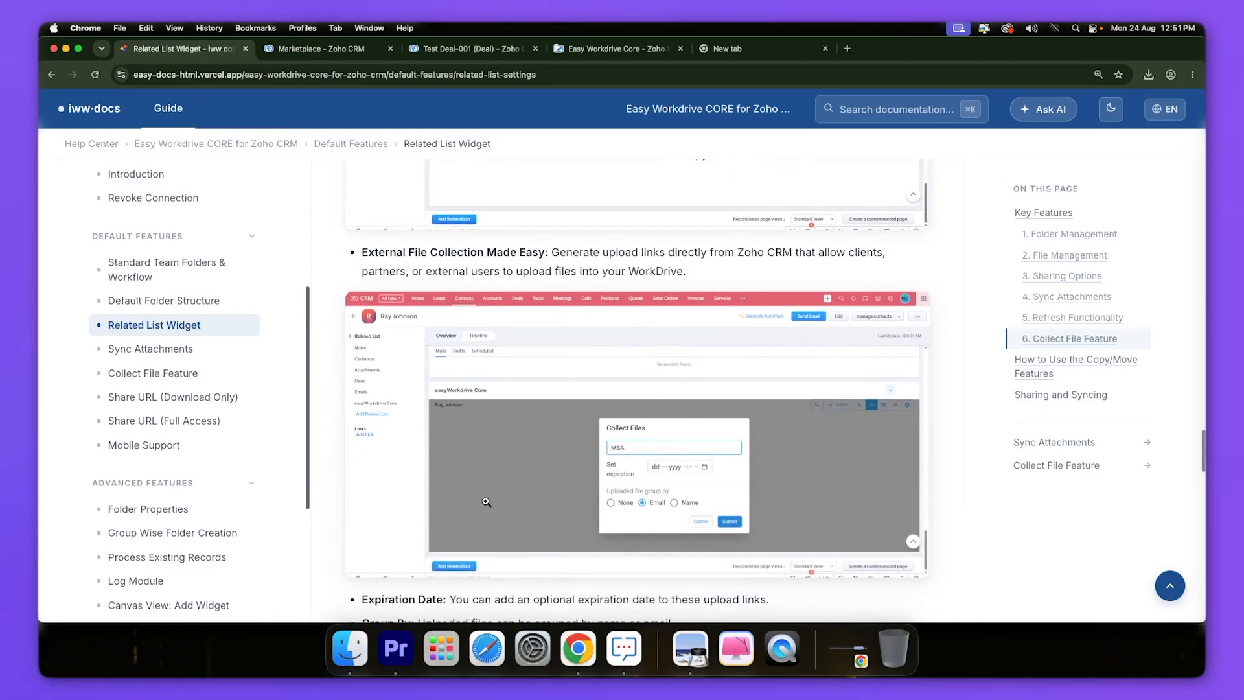
{"action": "scroll", "coordinate": [480, 489], "scroll_direction": "down", "scroll_amount": 3}
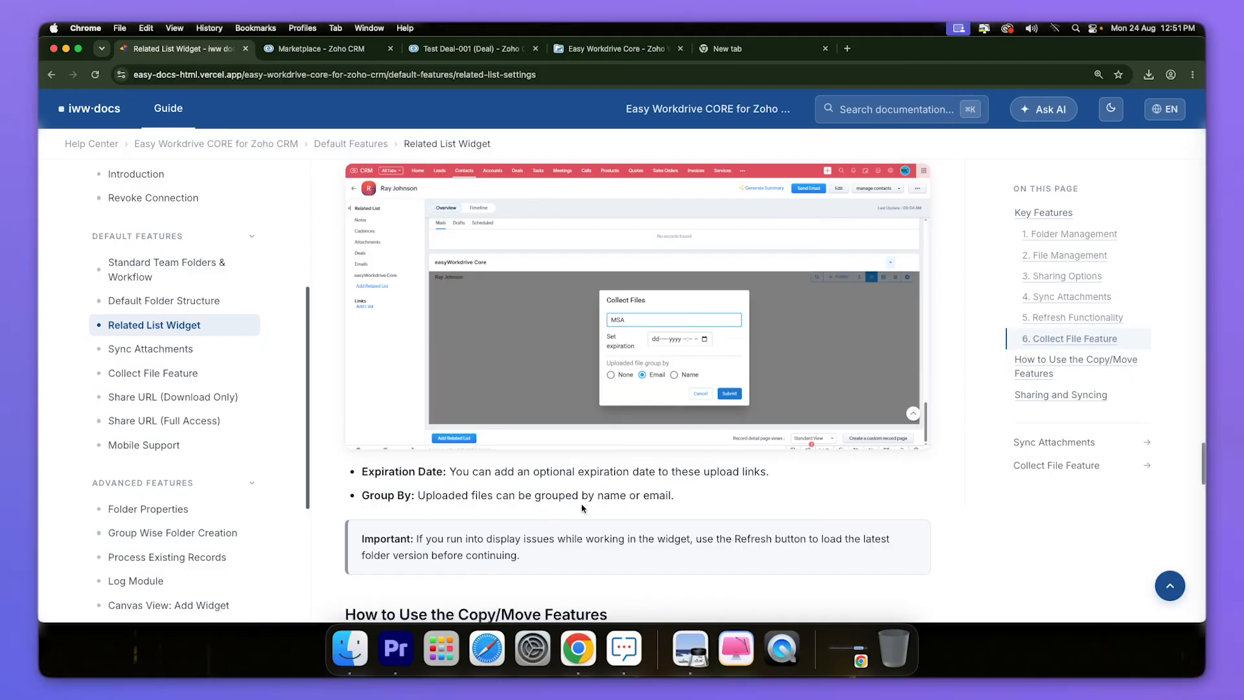
- On Test Deal-001, fill in a Collect Files request: name Test, expiry 28 Aug 2026, grouped by Name
{"action": "left_click", "coordinate": [463, 53]}
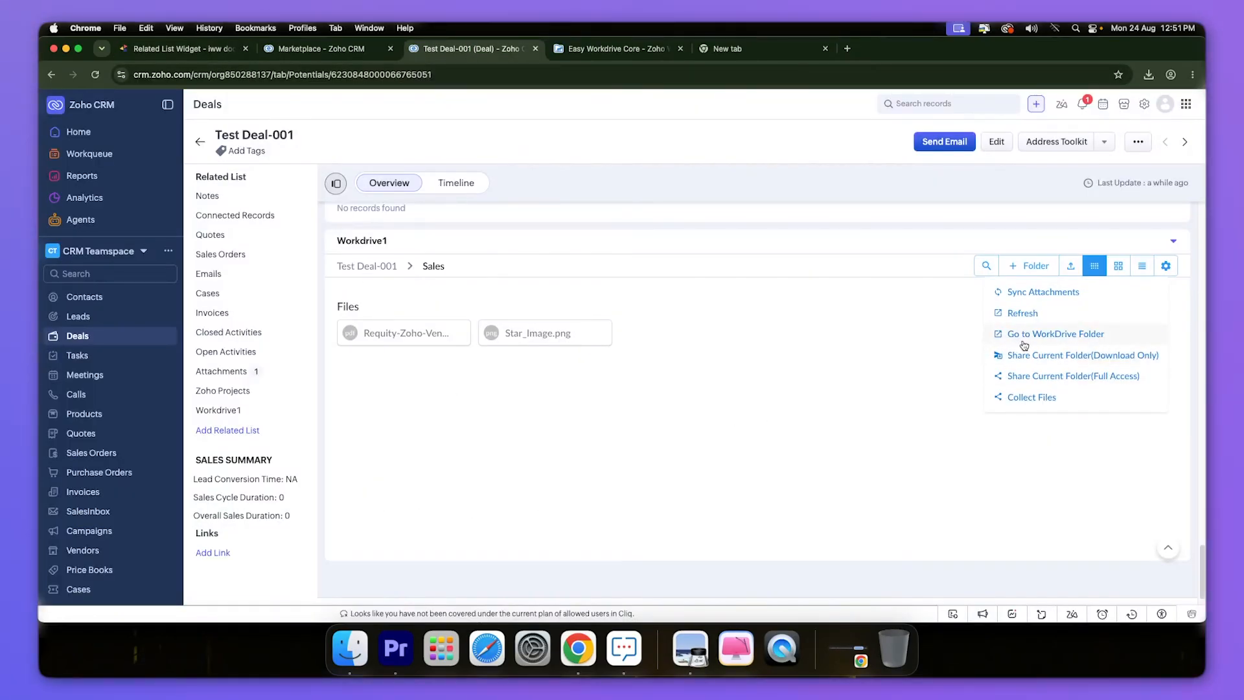
{"action": "left_click", "coordinate": [1041, 398]}
{"action": "left_click", "coordinate": [667, 349]}
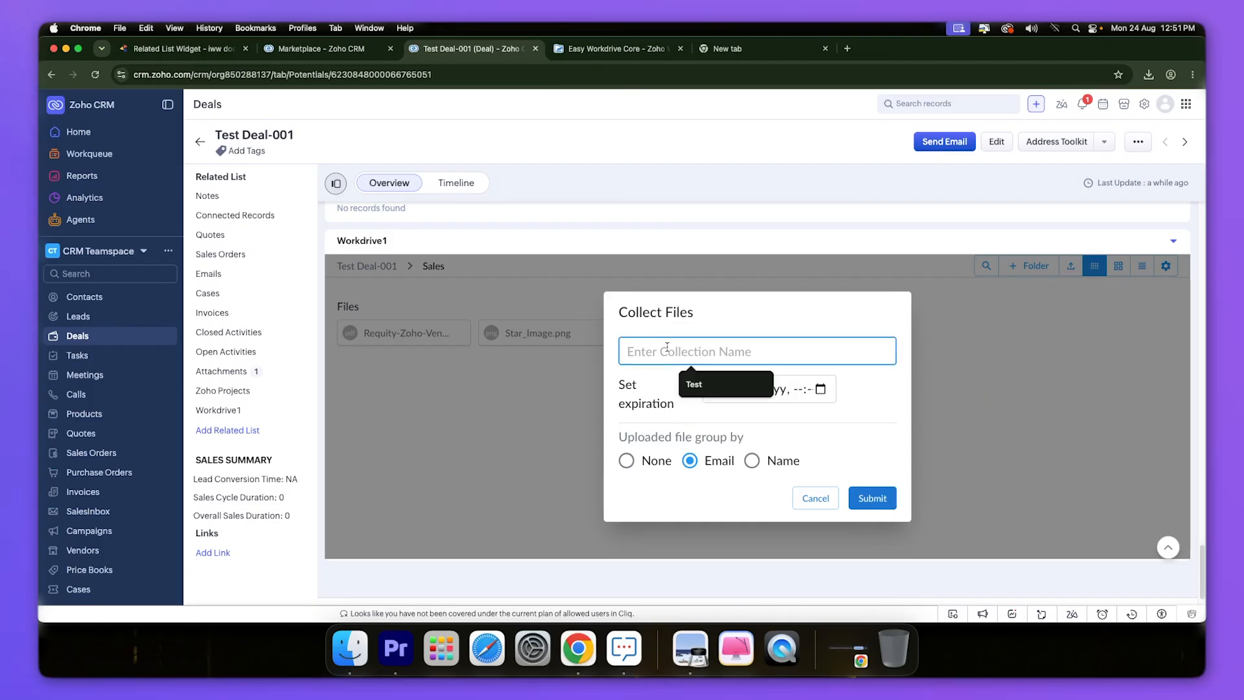
{"action": "left_click", "coordinate": [698, 381]}
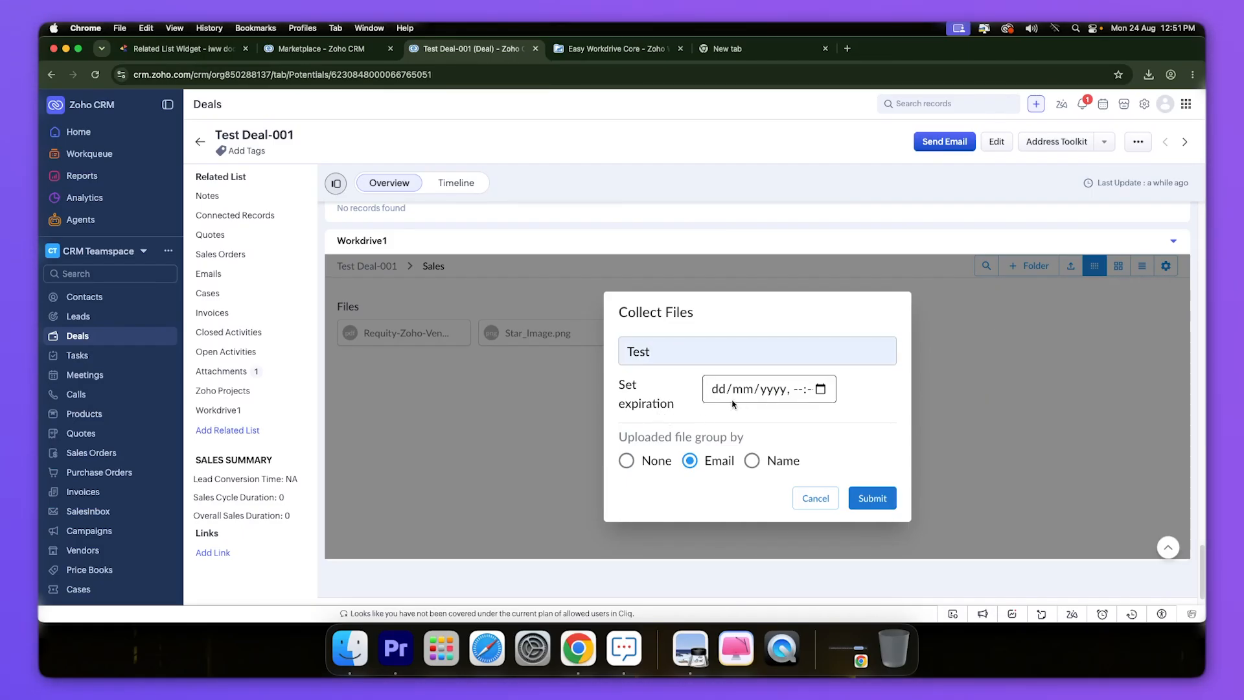
{"action": "left_click", "coordinate": [823, 391]}
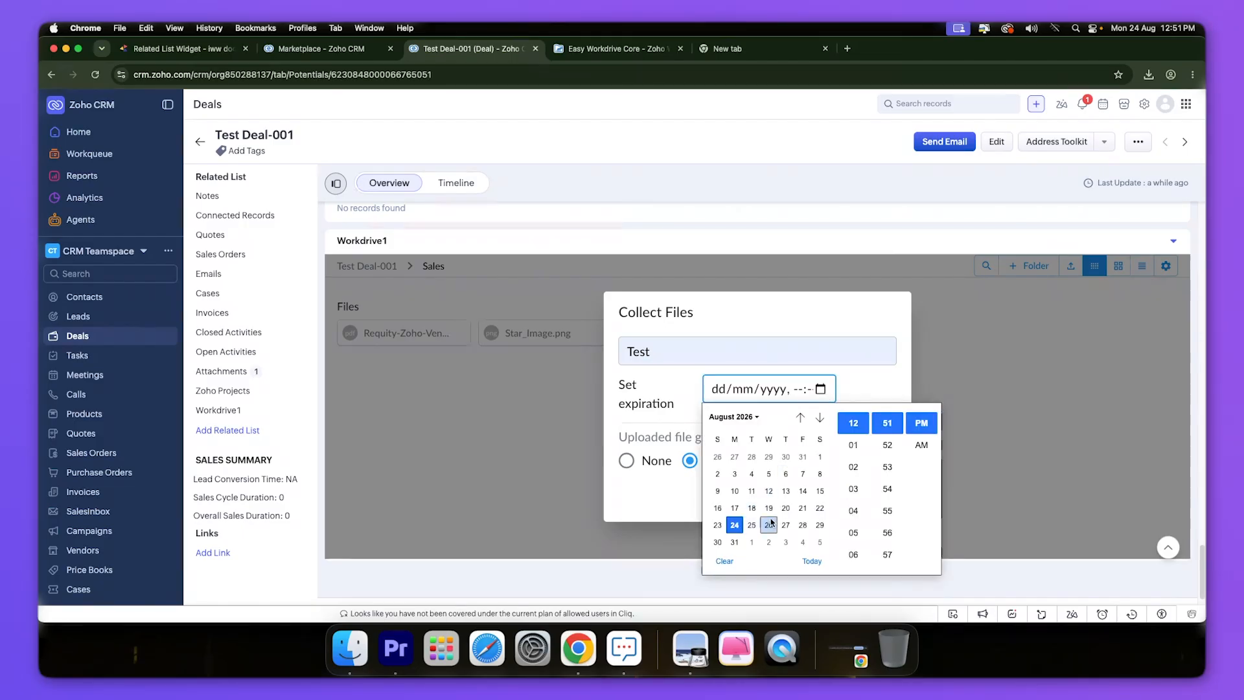
{"action": "left_click", "coordinate": [803, 525]}
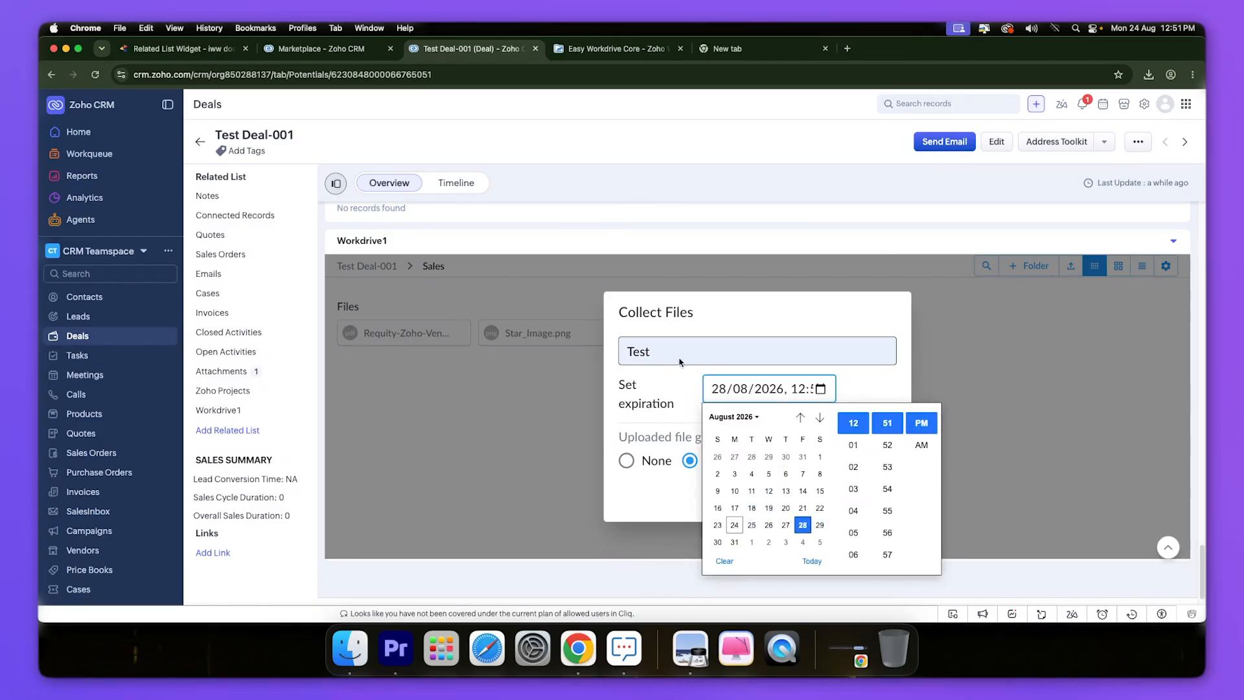
{"action": "left_click", "coordinate": [673, 388]}
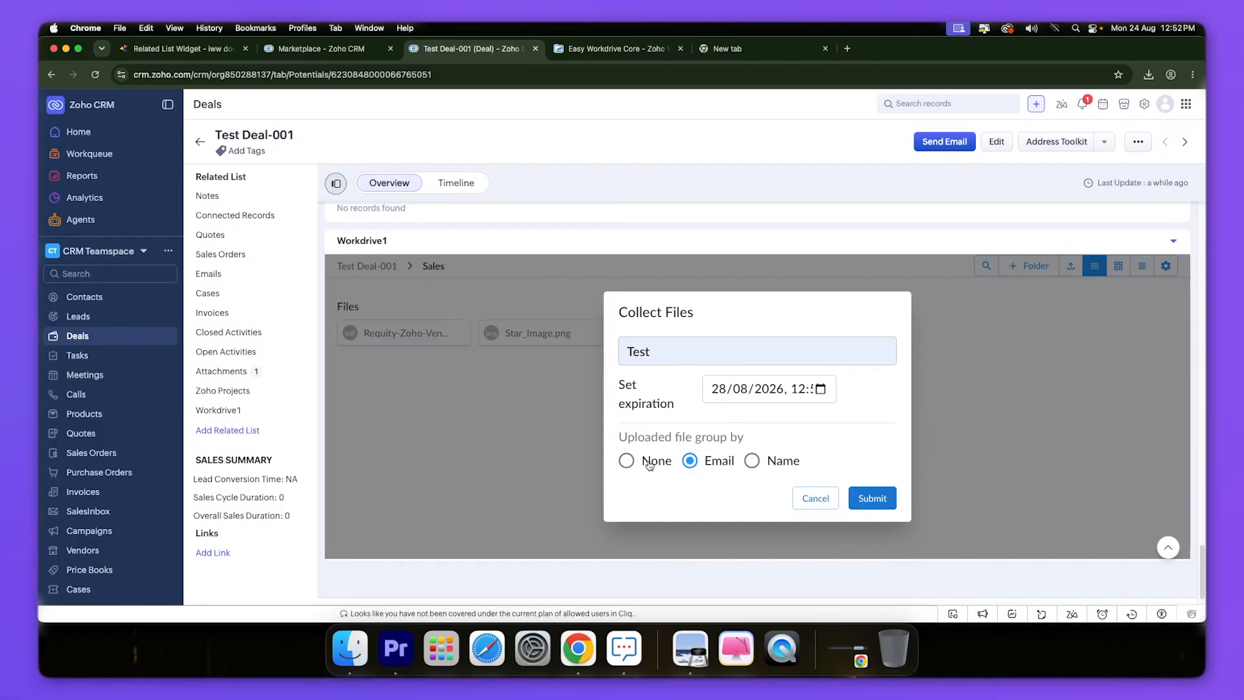
{"action": "left_click", "coordinate": [766, 462]}
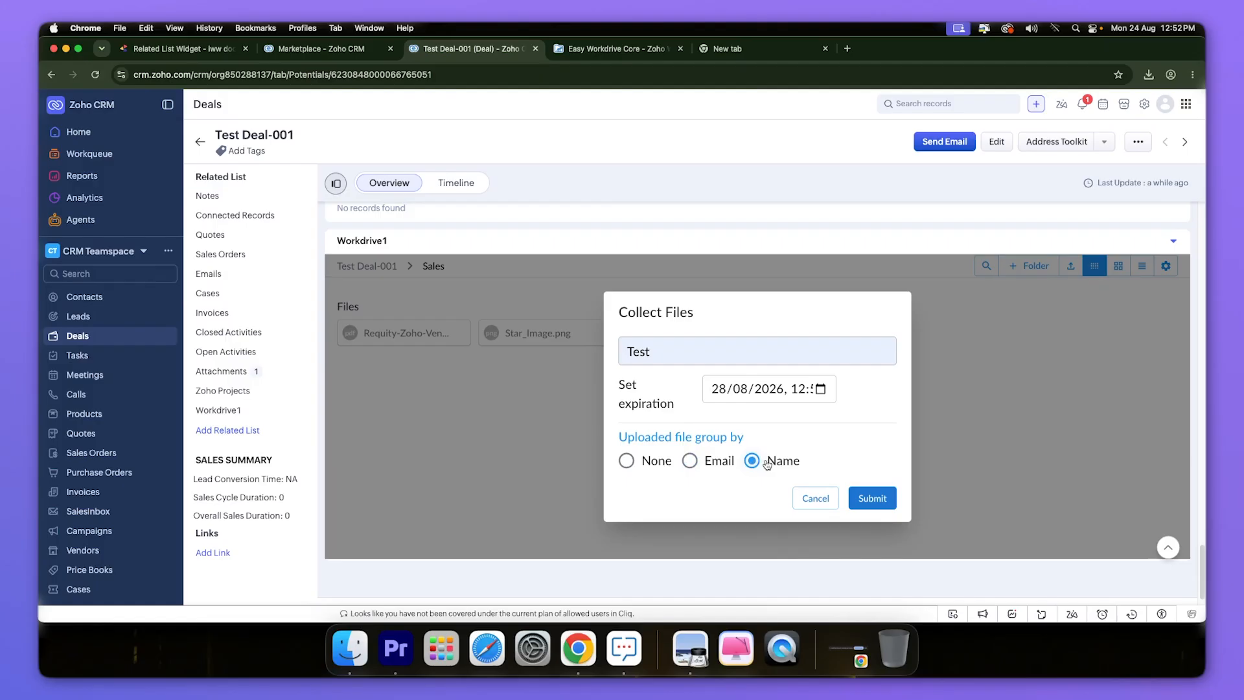
- Submit the Test collection request and copy the external link shown in Share Item
{"action": "left_click", "coordinate": [873, 499]}
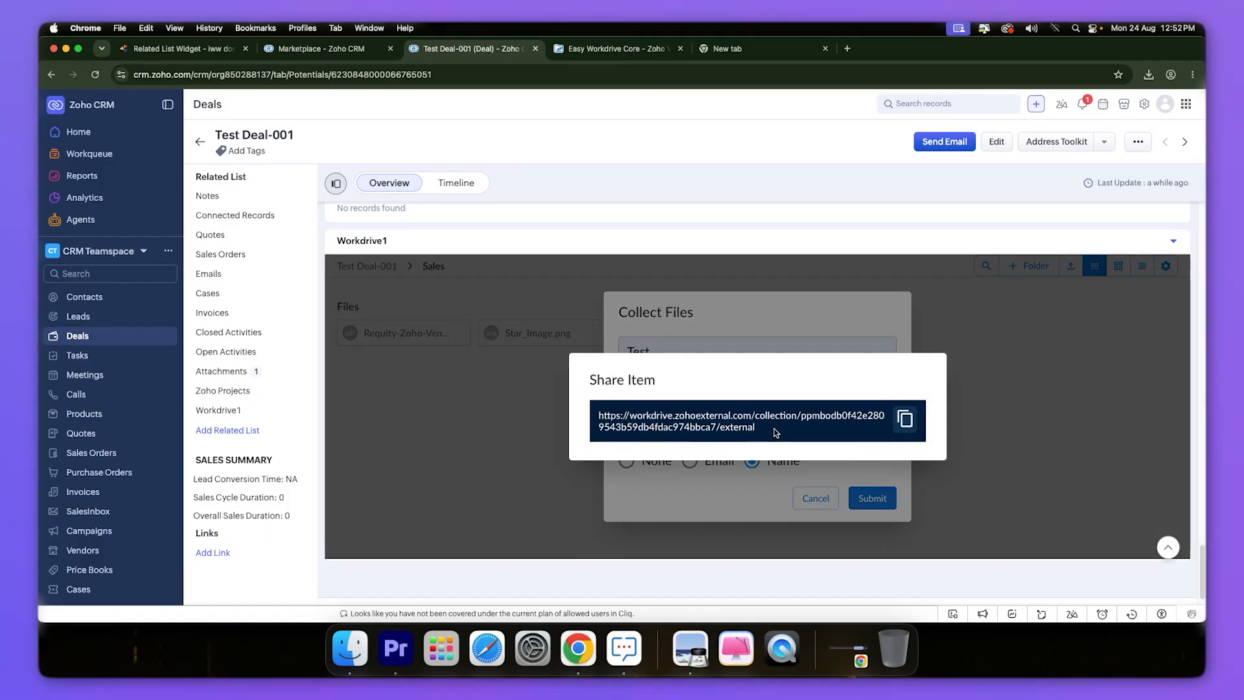
{"action": "left_click_drag", "start_coordinate": [776, 426], "coordinate": [593, 417]}
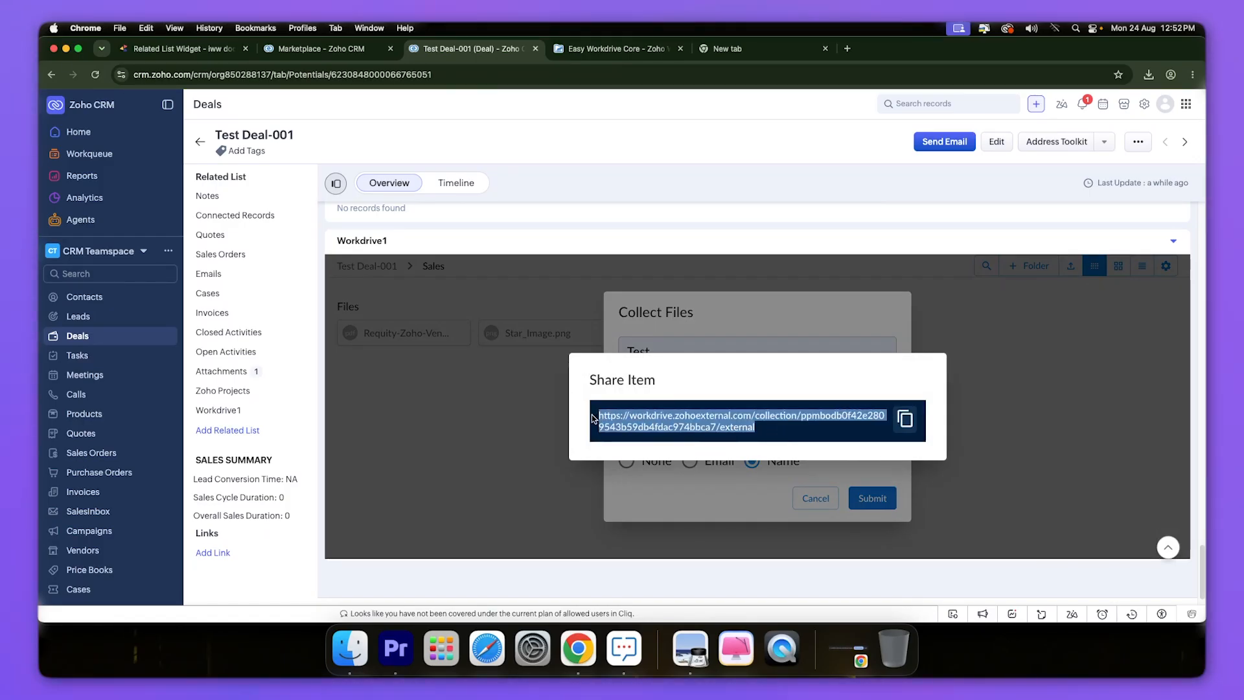
{"action": "left_click", "coordinate": [810, 422]}
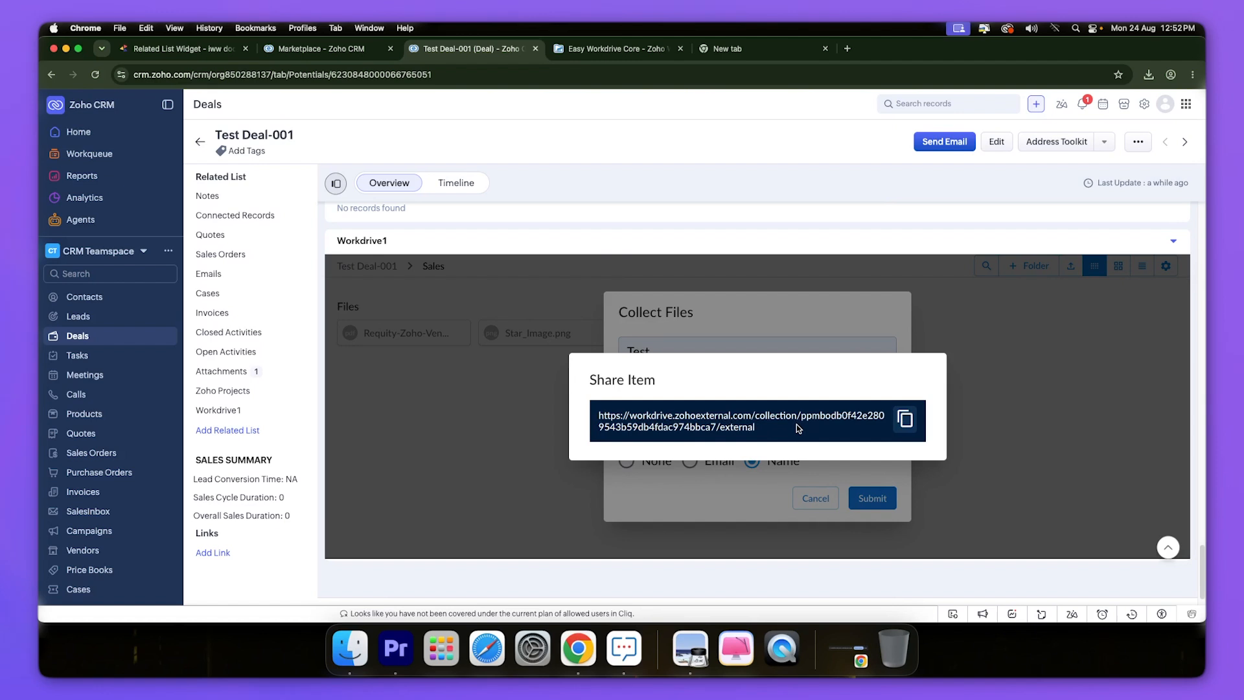
{"action": "left_click_drag", "start_coordinate": [783, 428], "coordinate": [586, 422]}
{"action": "left_click", "coordinate": [833, 427]}
{"action": "left_click_drag", "start_coordinate": [762, 427], "coordinate": [577, 423]}
{"action": "left_click", "coordinate": [775, 425]}
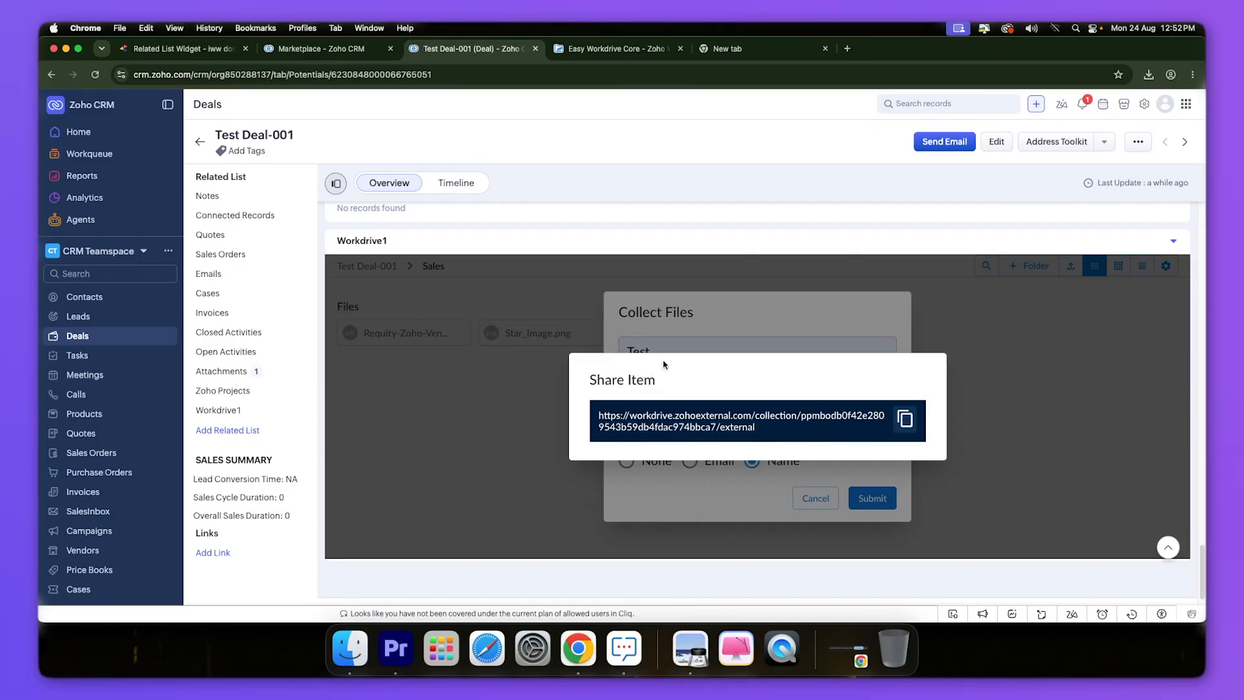
{"action": "left_click", "coordinate": [906, 420]}
{"action": "left_click", "coordinate": [1191, 75]}
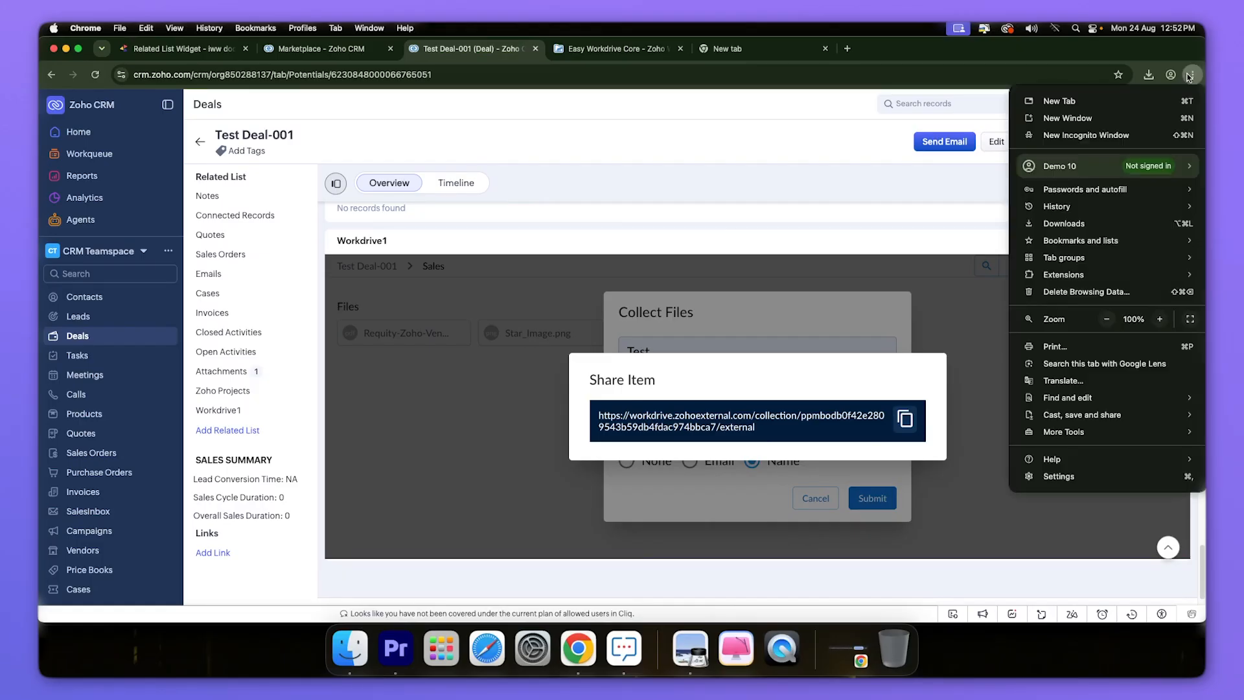
- Open the copied link in an Incognito window and enter the submitter's name and e-mail
{"action": "left_click", "coordinate": [1064, 135]}
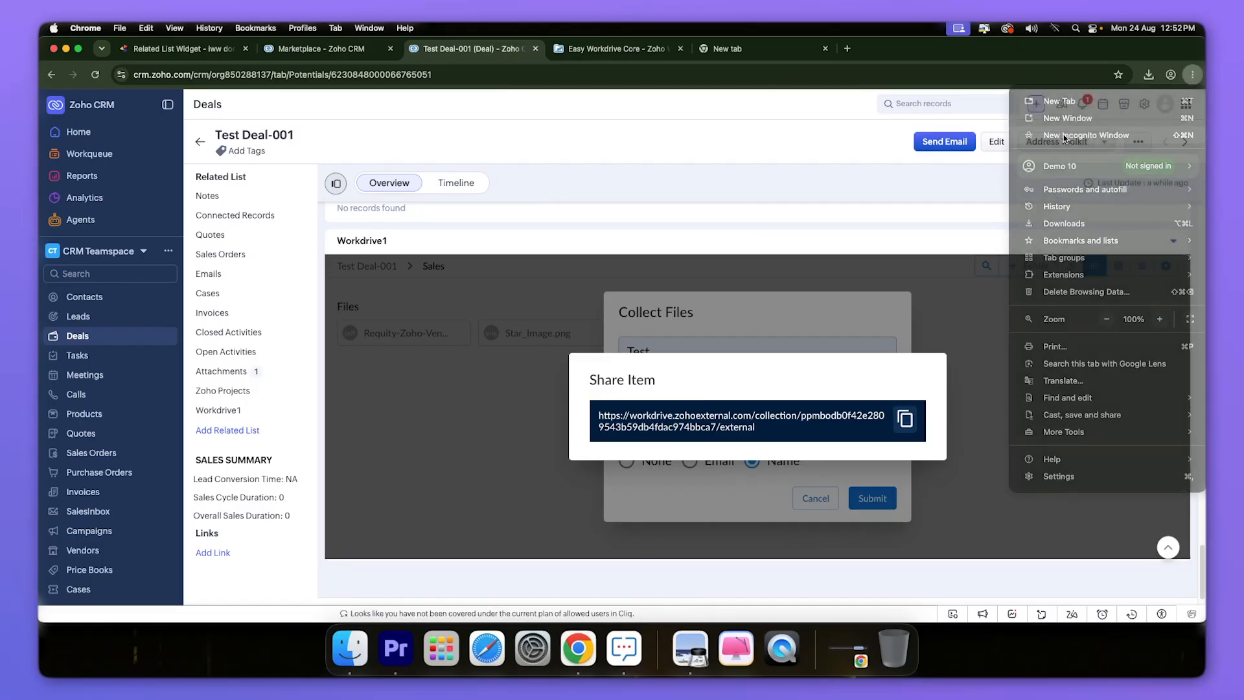
{"action": "key", "text": "super+v"}
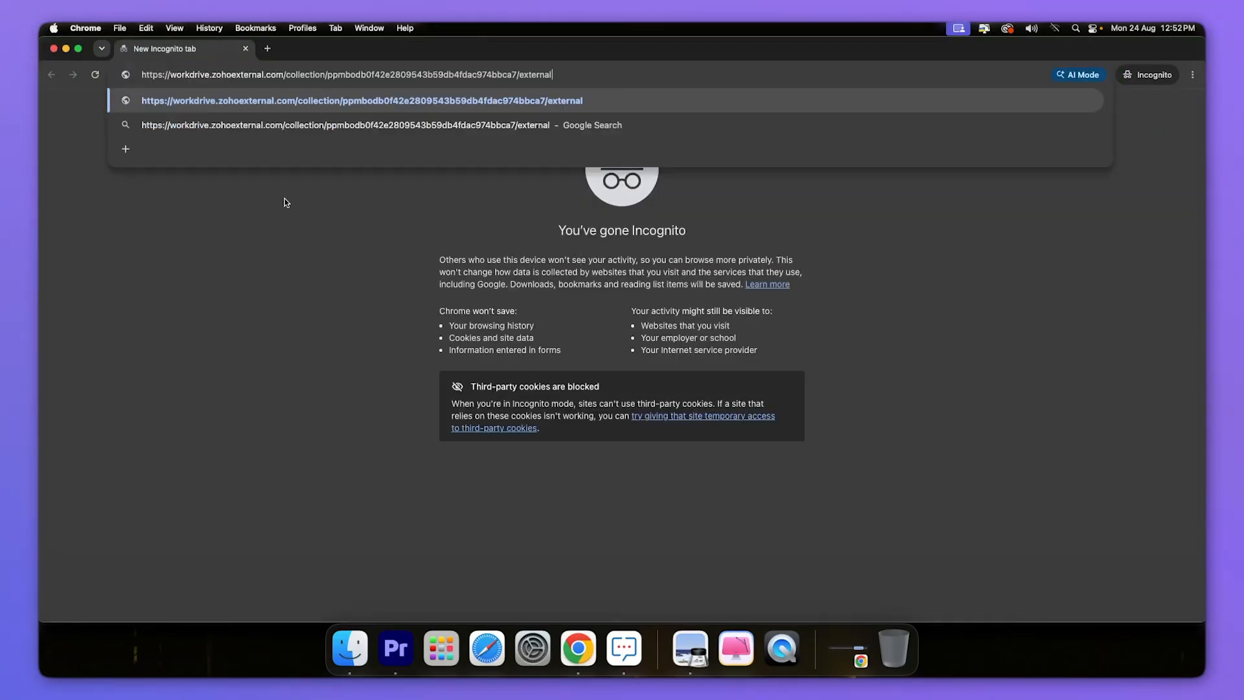
{"action": "key", "text": "Return"}
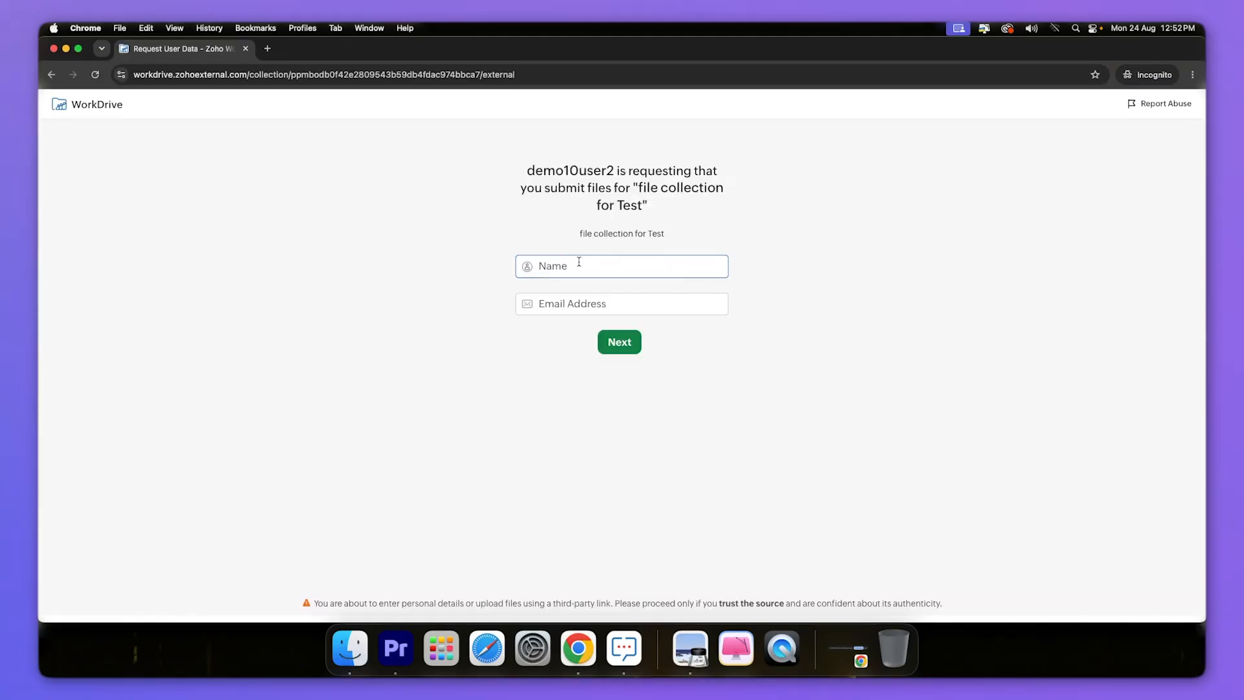
{"action": "left_click", "coordinate": [578, 261]}
{"action": "left_click", "coordinate": [555, 305]}
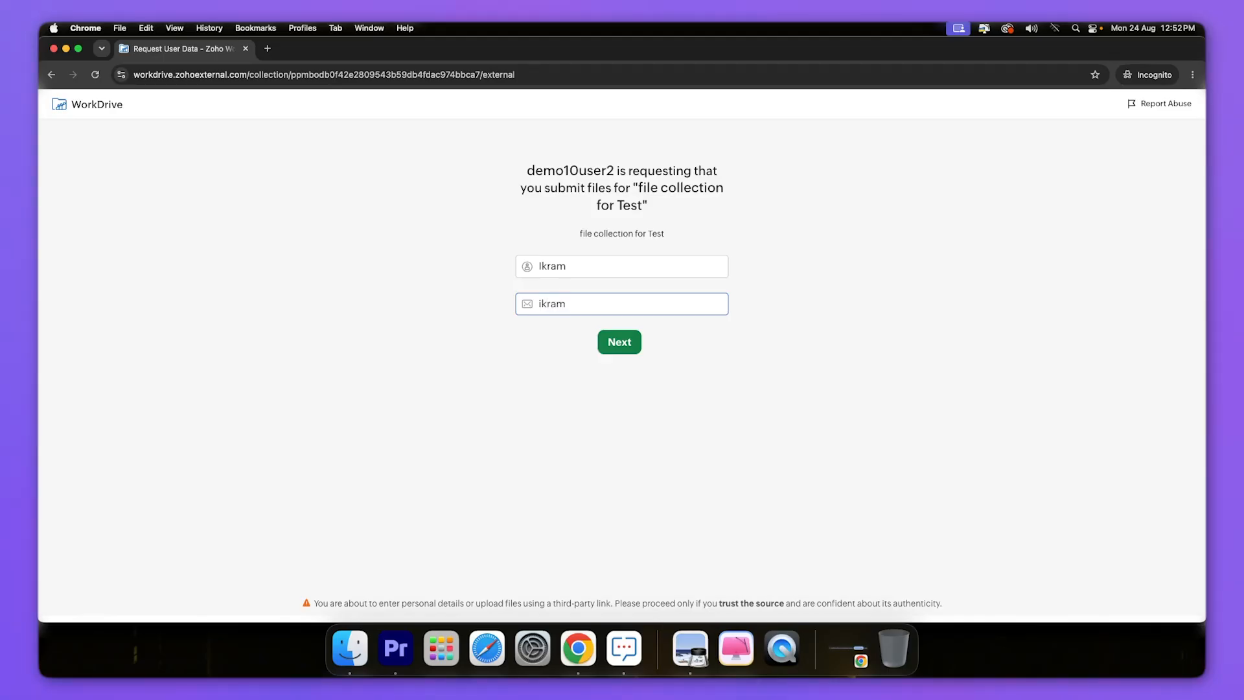
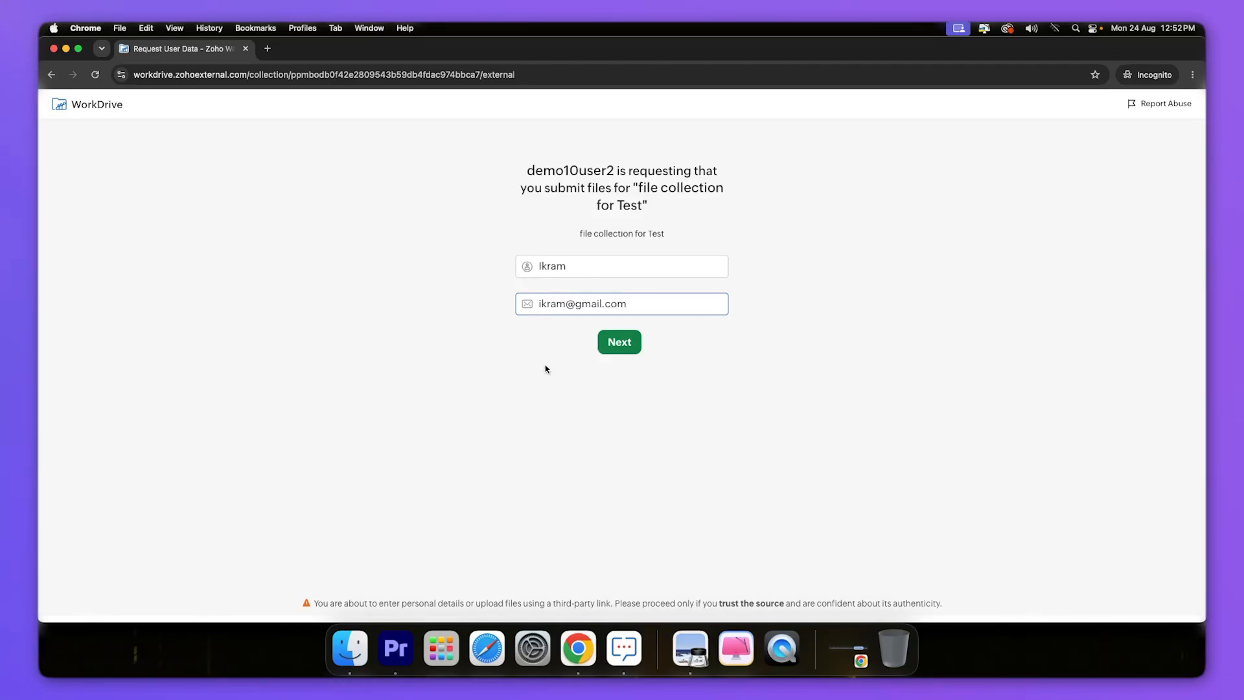
{"action": "left_click", "coordinate": [617, 342]}
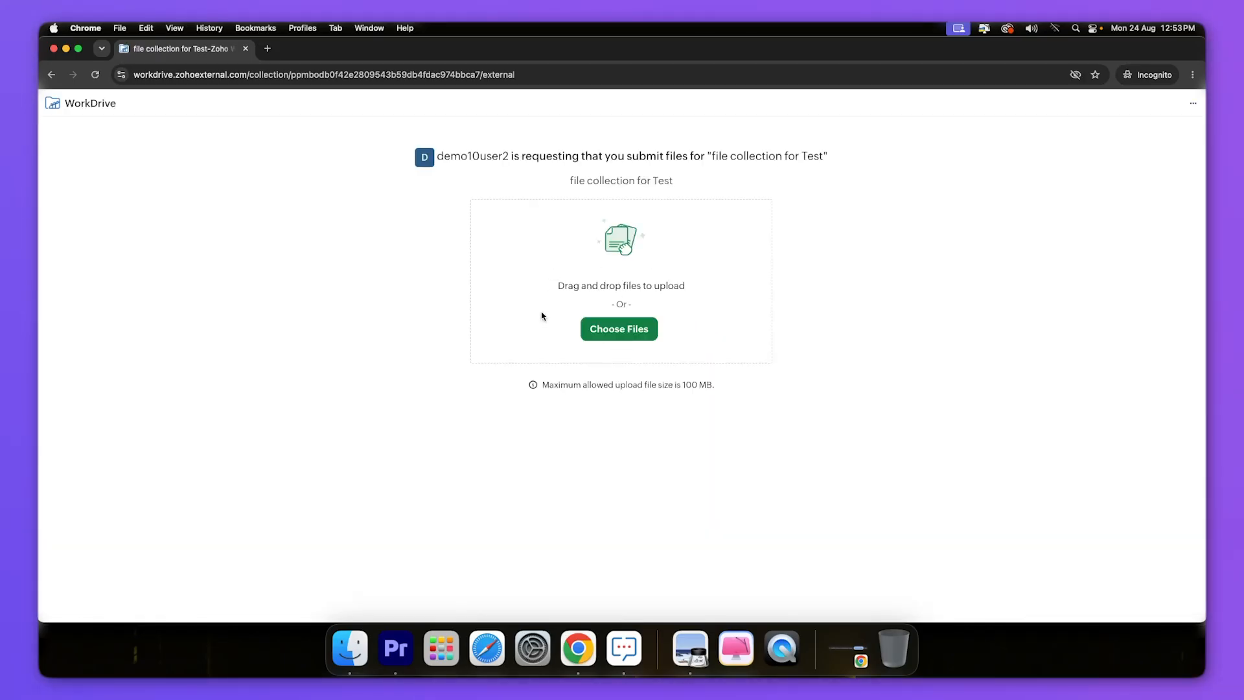
- Choose download.png from Downloads and submit it on the collection page
{"action": "left_click", "coordinate": [620, 334]}
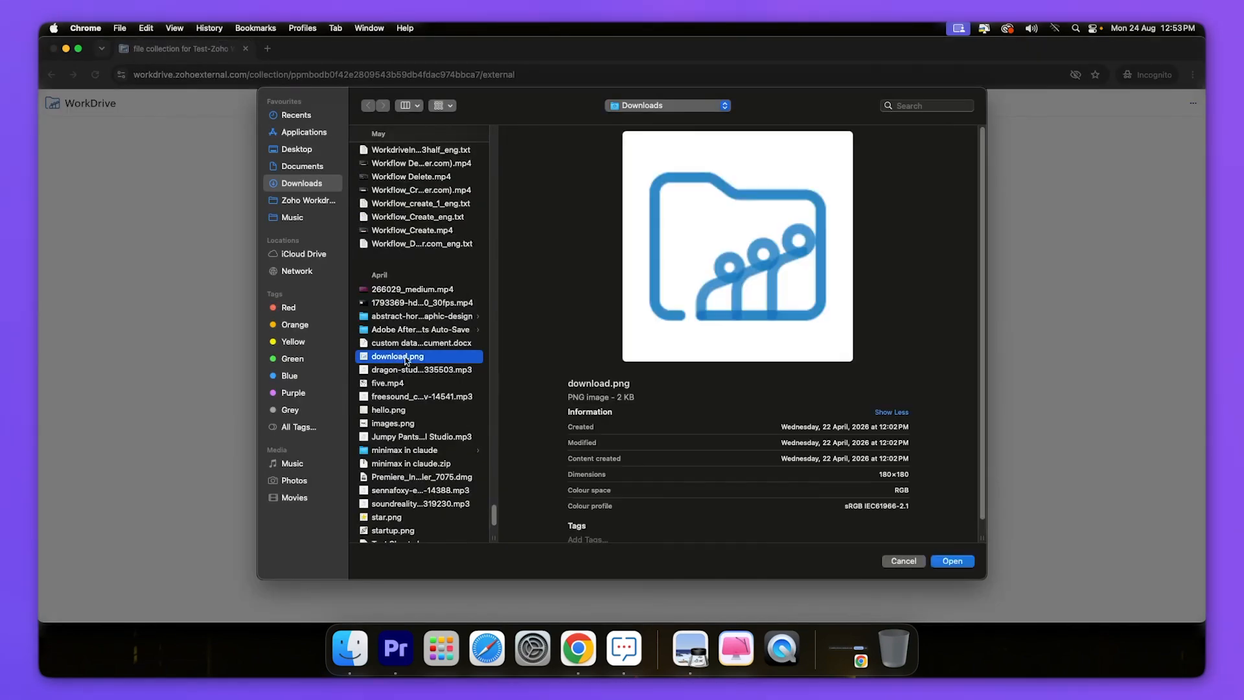
{"action": "left_click", "coordinate": [951, 562]}
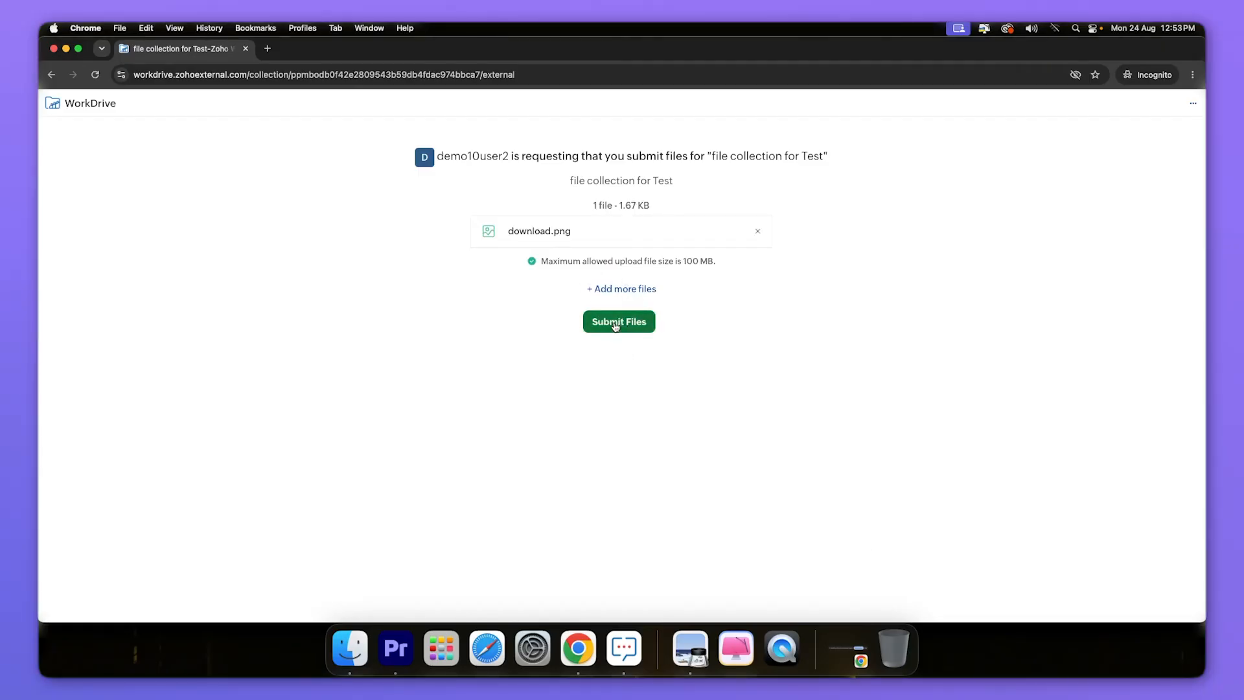
{"action": "left_click", "coordinate": [619, 322]}
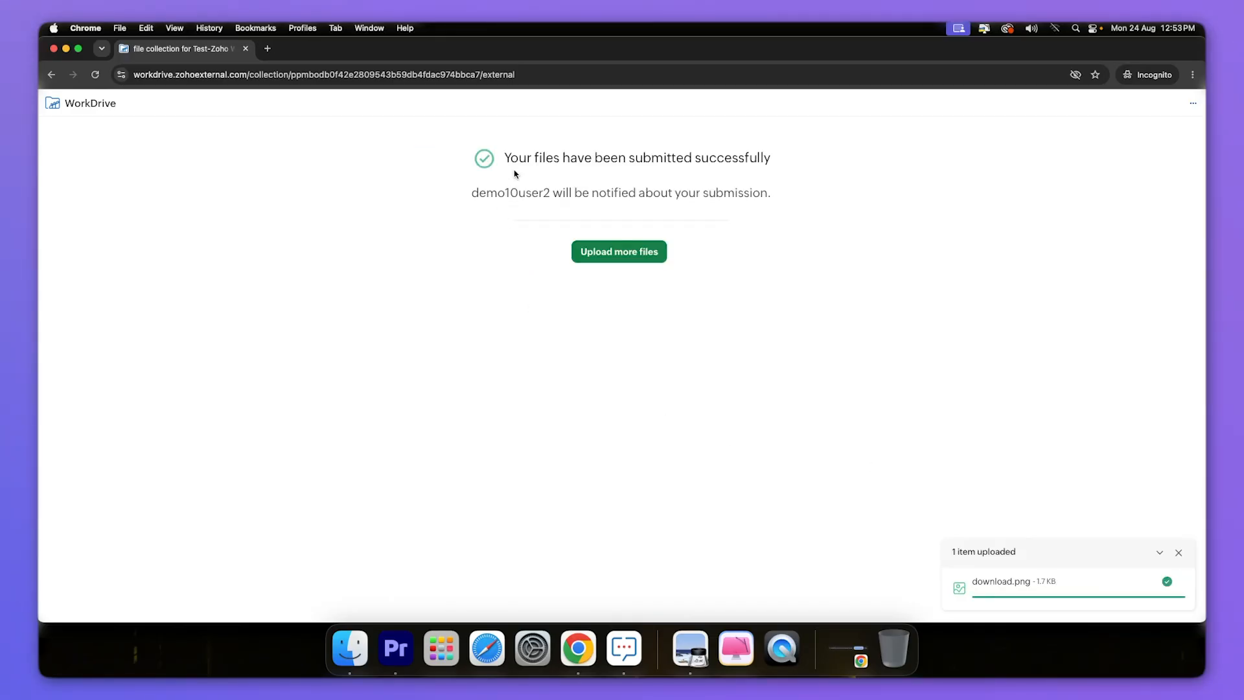
{"action": "left_click_drag", "start_coordinate": [512, 161], "coordinate": [786, 164]}
{"action": "left_click", "coordinate": [763, 228]}
- Back in the deal, refresh the WorkDrive widget and open the submitter's new folder under Sales
{"action": "left_click", "coordinate": [54, 50]}
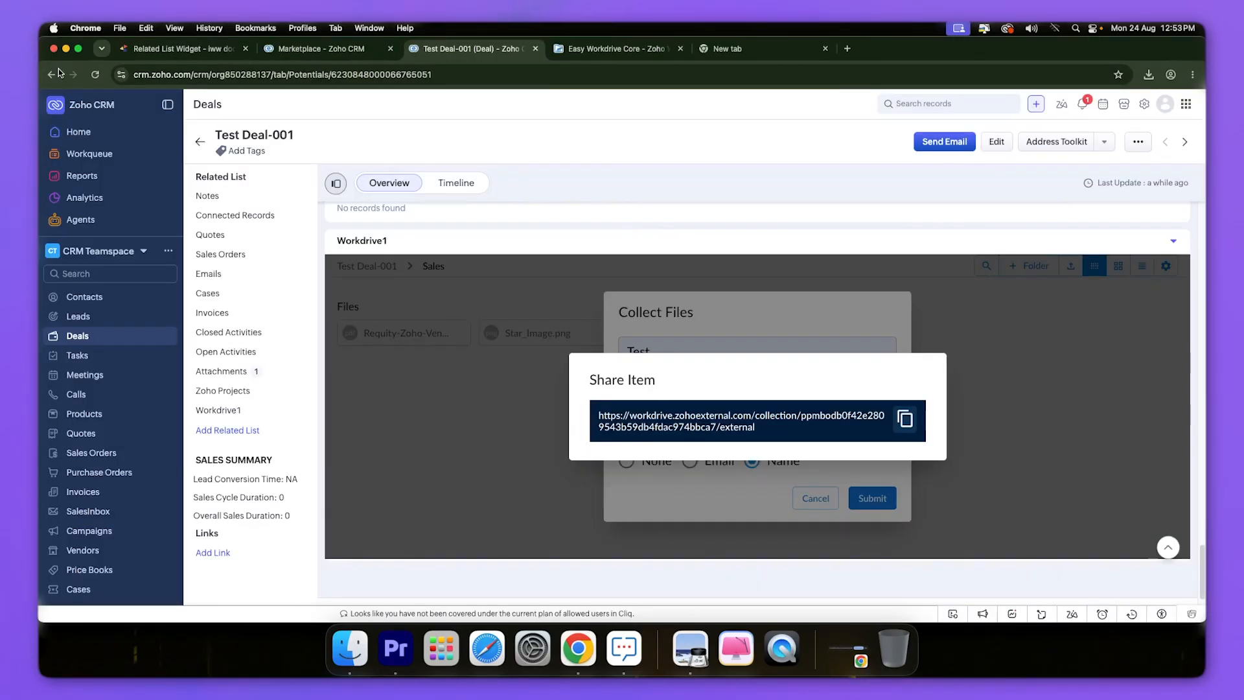
{"action": "left_click", "coordinate": [1024, 419]}
{"action": "left_click", "coordinate": [1164, 271]}
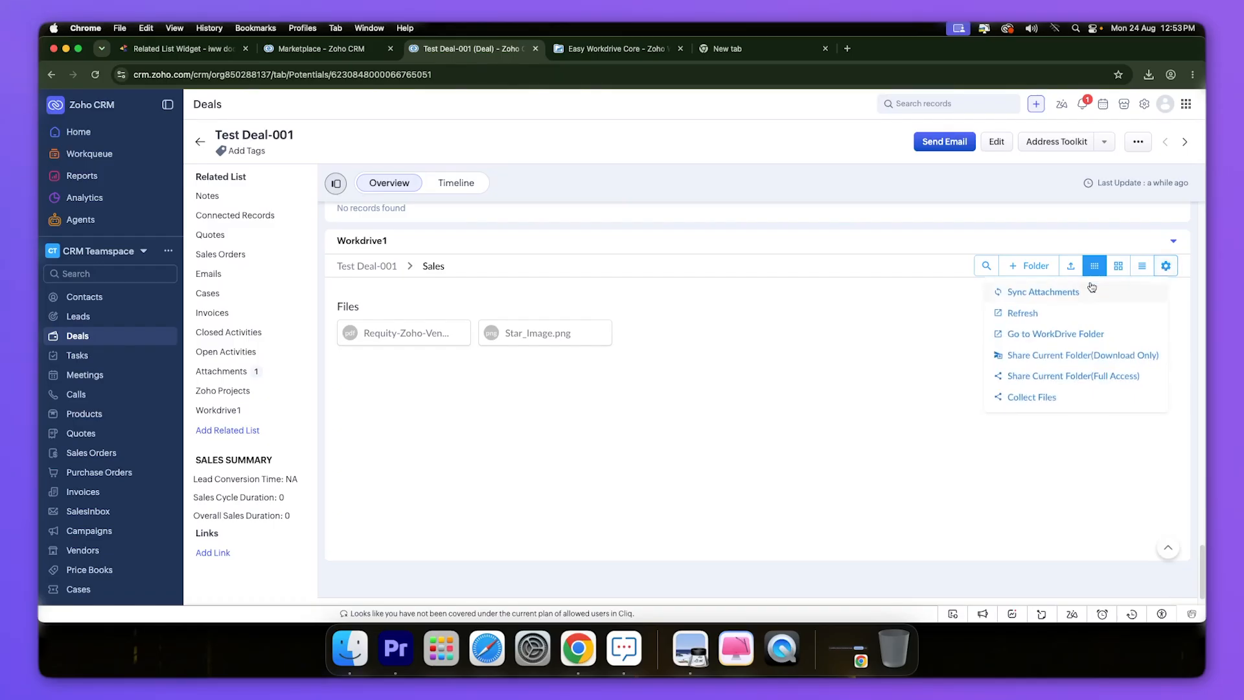
{"action": "left_click", "coordinate": [1030, 313]}
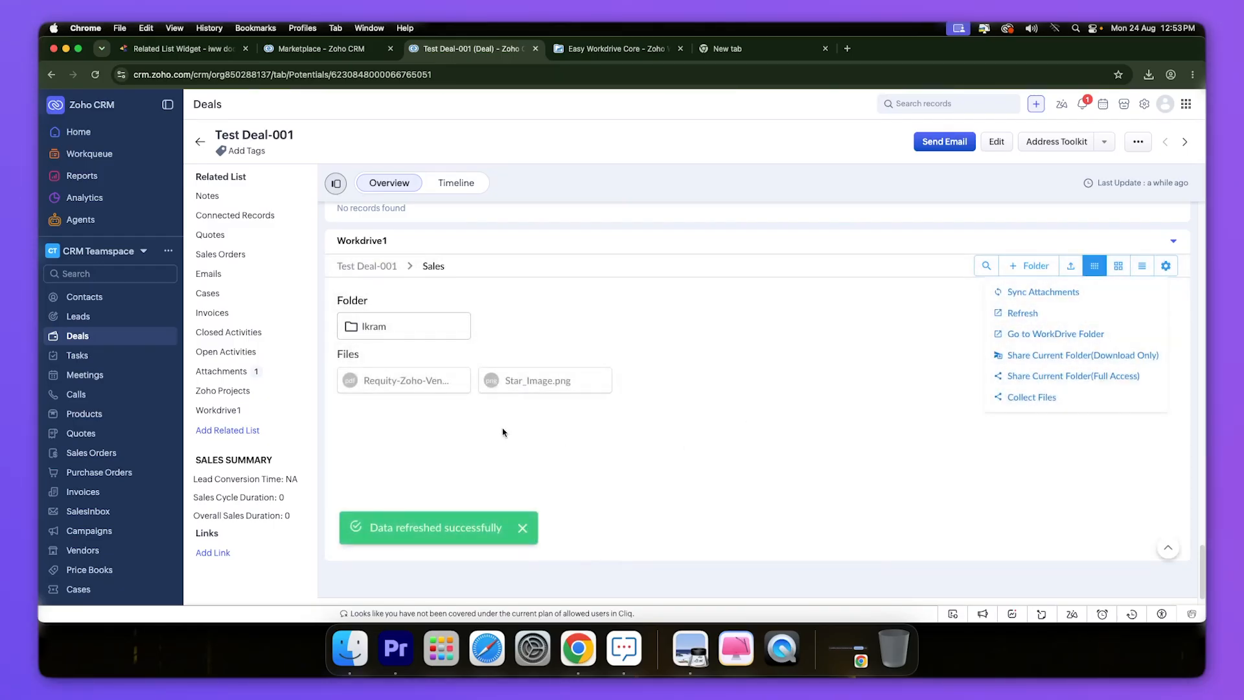
{"action": "left_click", "coordinate": [385, 329]}
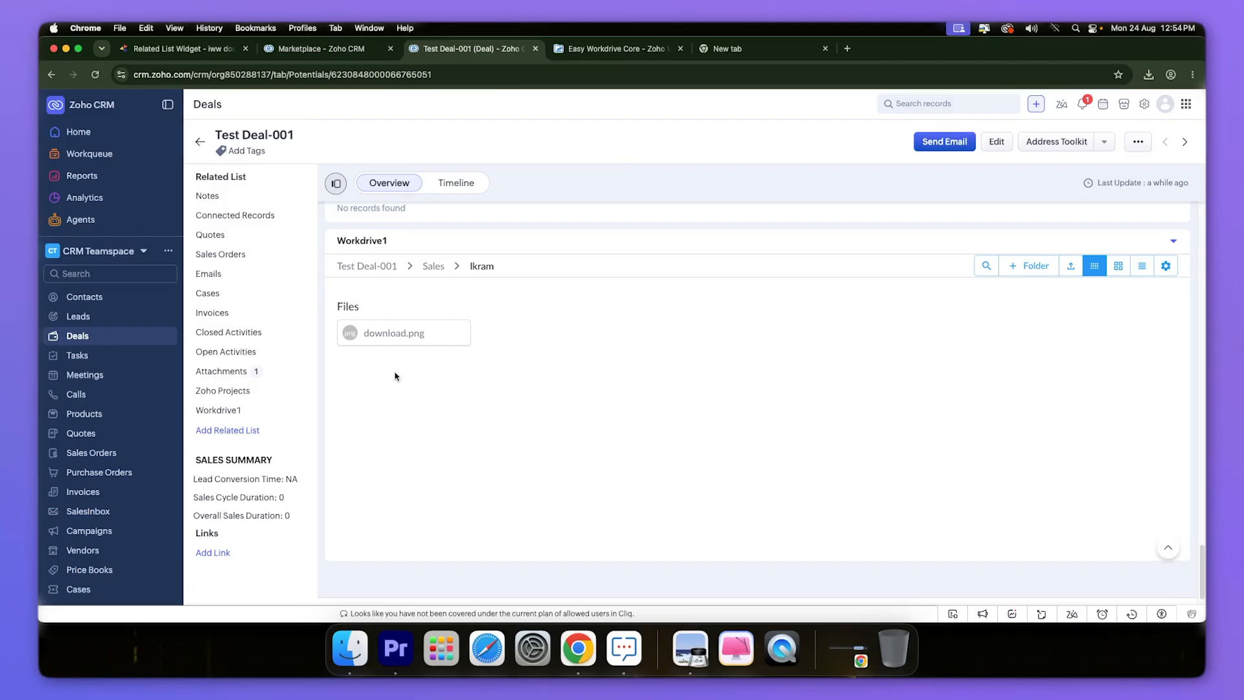
- Bring up the Related List Widget guide and read down through its Copy/Move section
{"action": "left_click", "coordinate": [205, 51]}
{"action": "scroll", "coordinate": [457, 463], "scroll_direction": "down", "scroll_amount": 5}
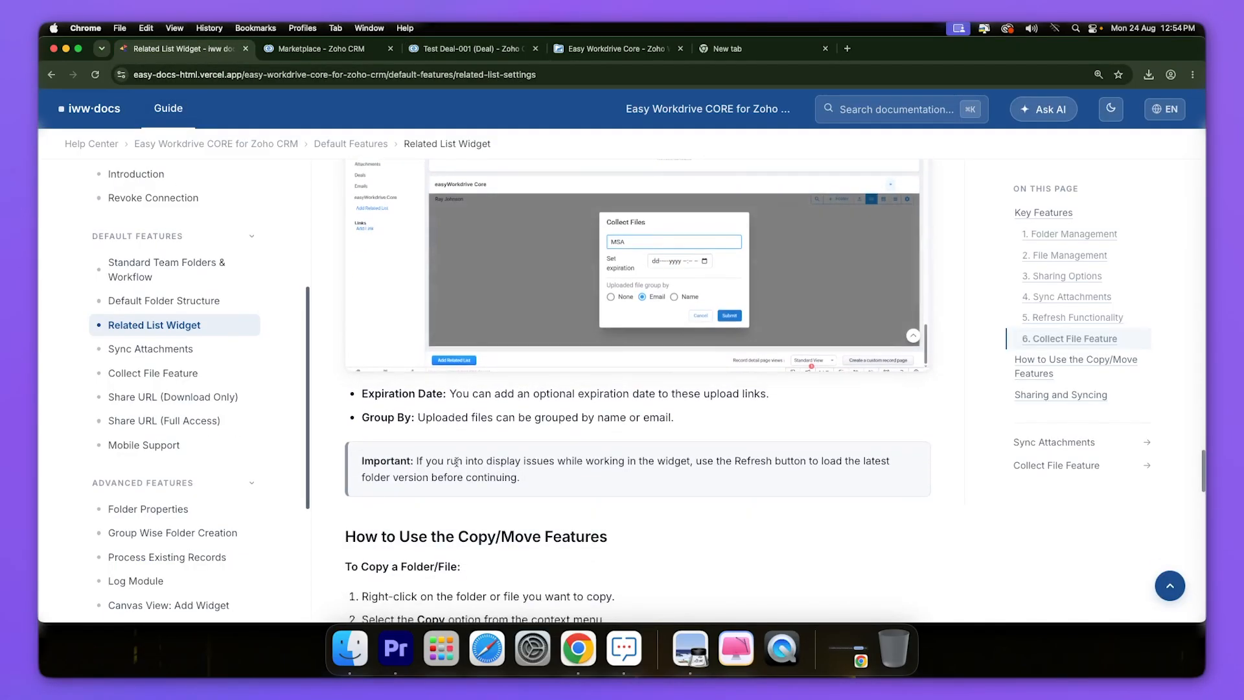
{"action": "scroll", "coordinate": [457, 463], "scroll_direction": "down", "scroll_amount": 3}
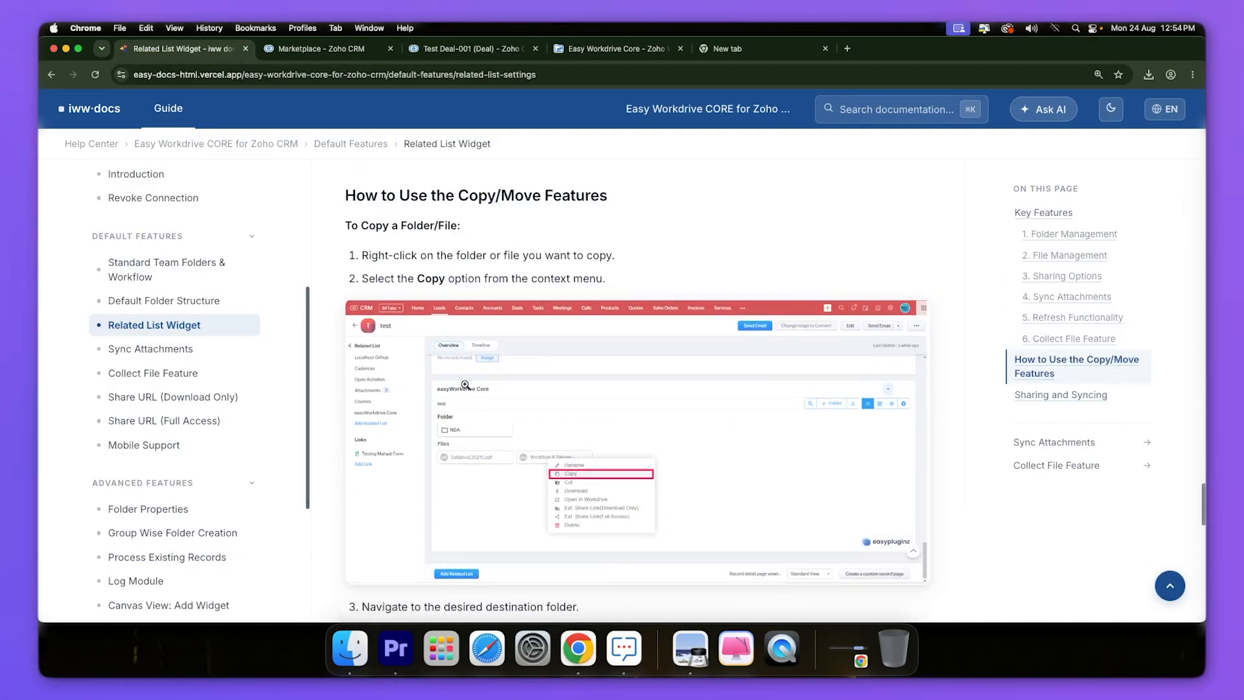
{"action": "scroll", "coordinate": [344, 236], "scroll_direction": "down", "scroll_amount": 1}
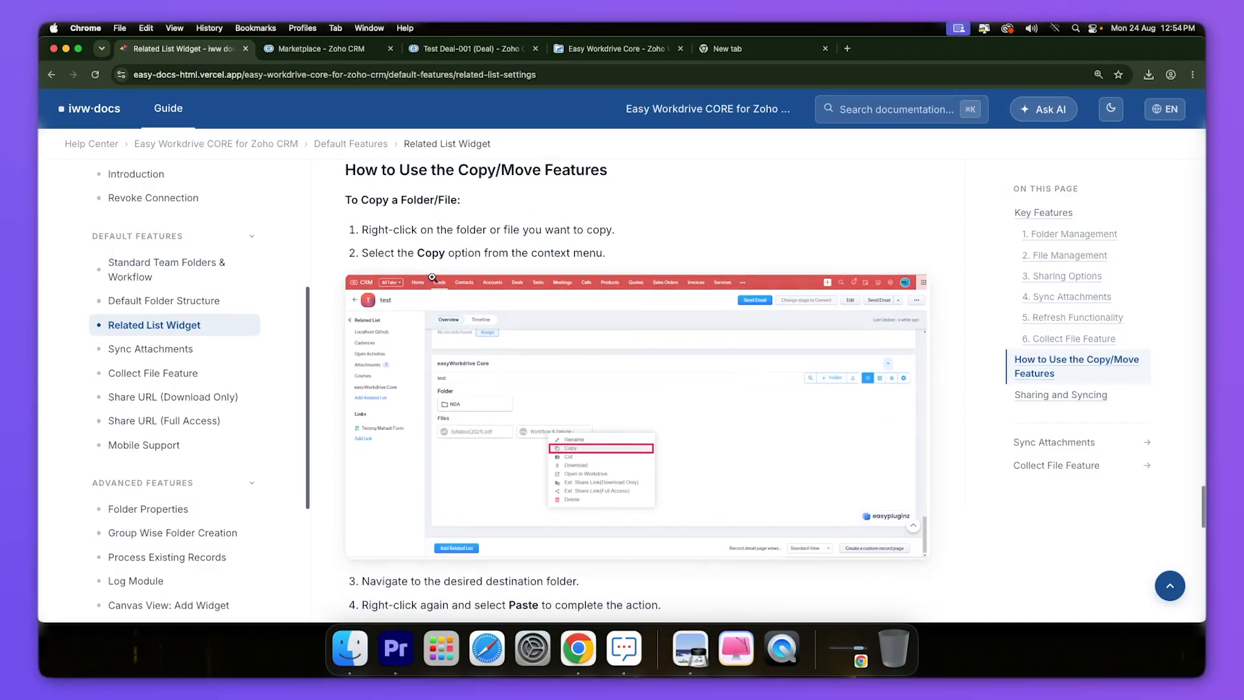
{"action": "scroll", "coordinate": [423, 338], "scroll_direction": "down", "scroll_amount": 5}
{"action": "scroll", "coordinate": [423, 337], "scroll_direction": "down", "scroll_amount": 10}
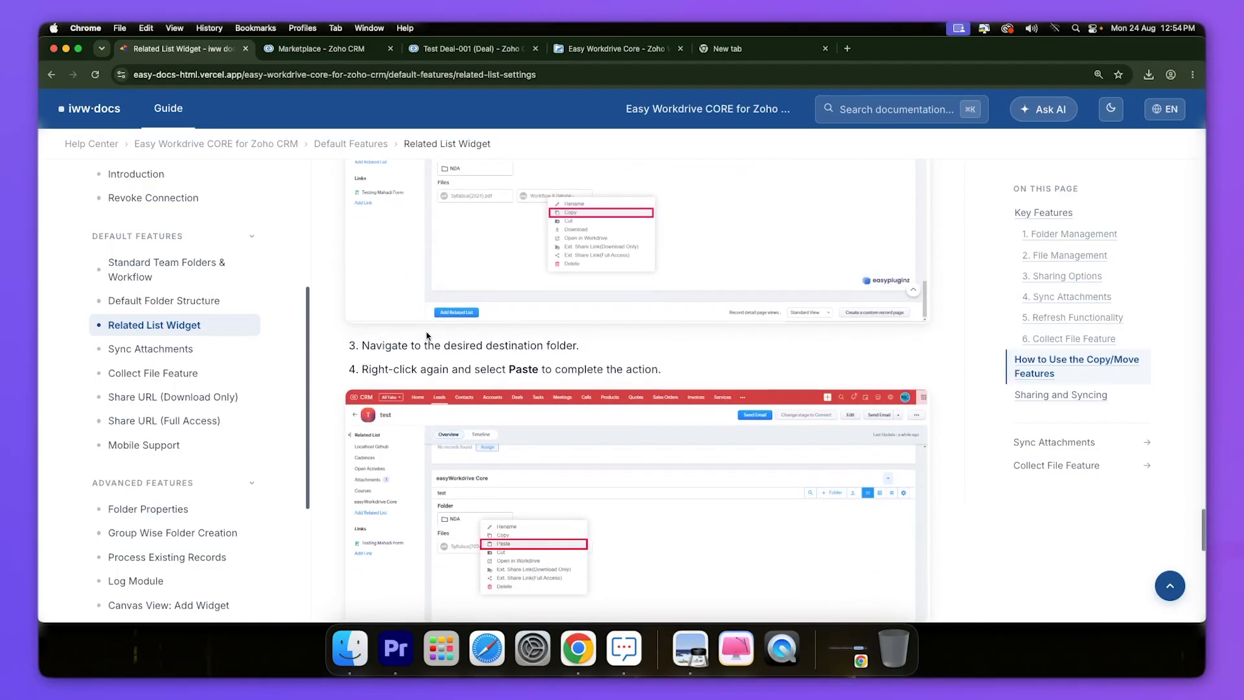
{"action": "scroll", "coordinate": [427, 333], "scroll_direction": "down", "scroll_amount": 2}
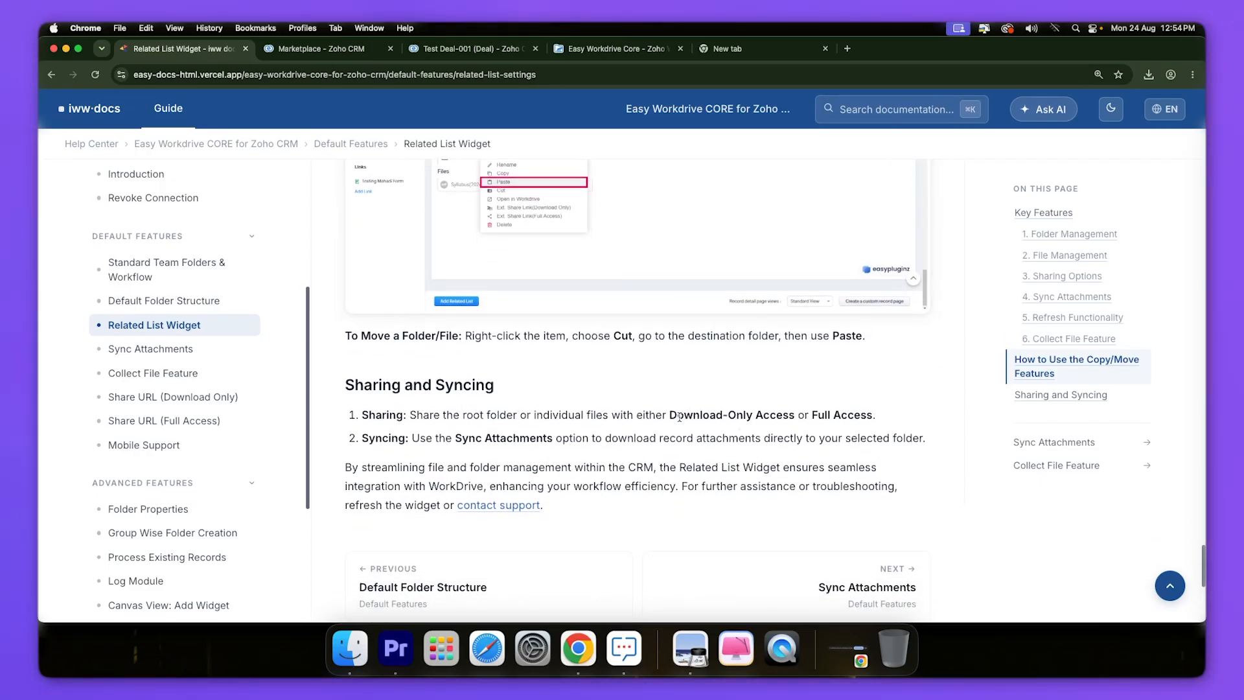
- Highlight the sharing access sentence in the Sharing section, then return toward the top
{"action": "left_click_drag", "start_coordinate": [673, 415], "coordinate": [882, 428]}
{"action": "left_click", "coordinate": [542, 462]}
{"action": "scroll", "coordinate": [541, 461], "scroll_direction": "up", "scroll_amount": 10}
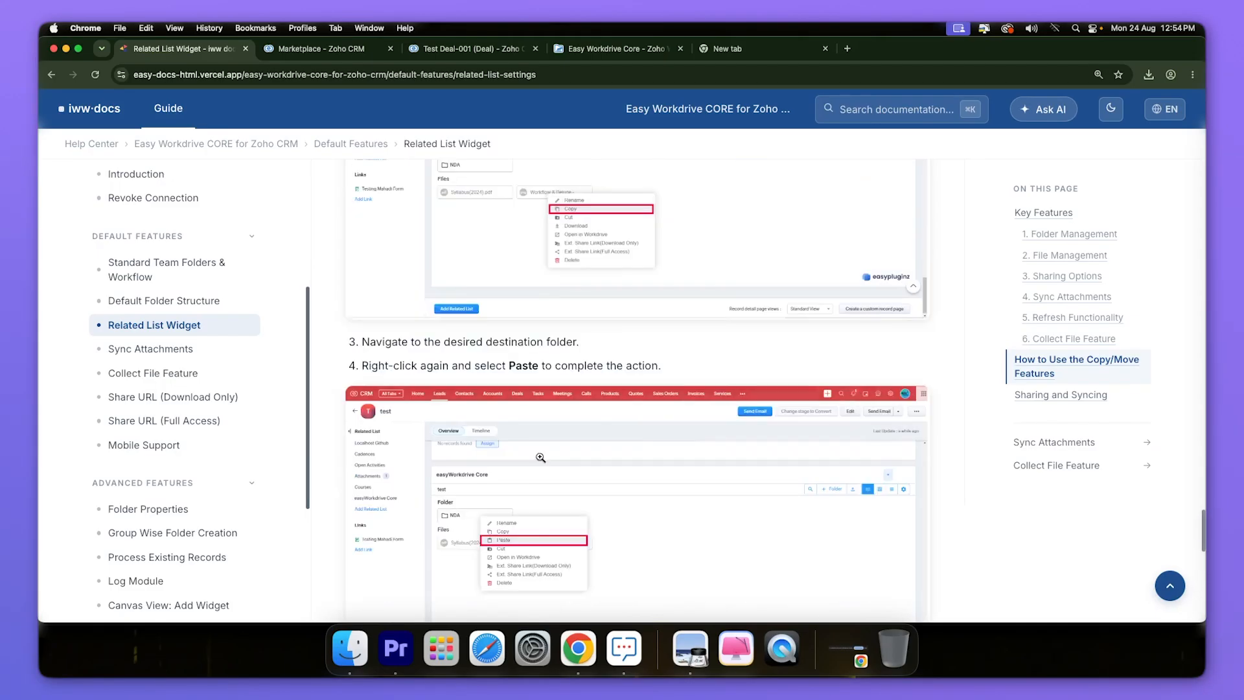
{"action": "scroll", "coordinate": [540, 455], "scroll_direction": "up", "scroll_amount": 15}
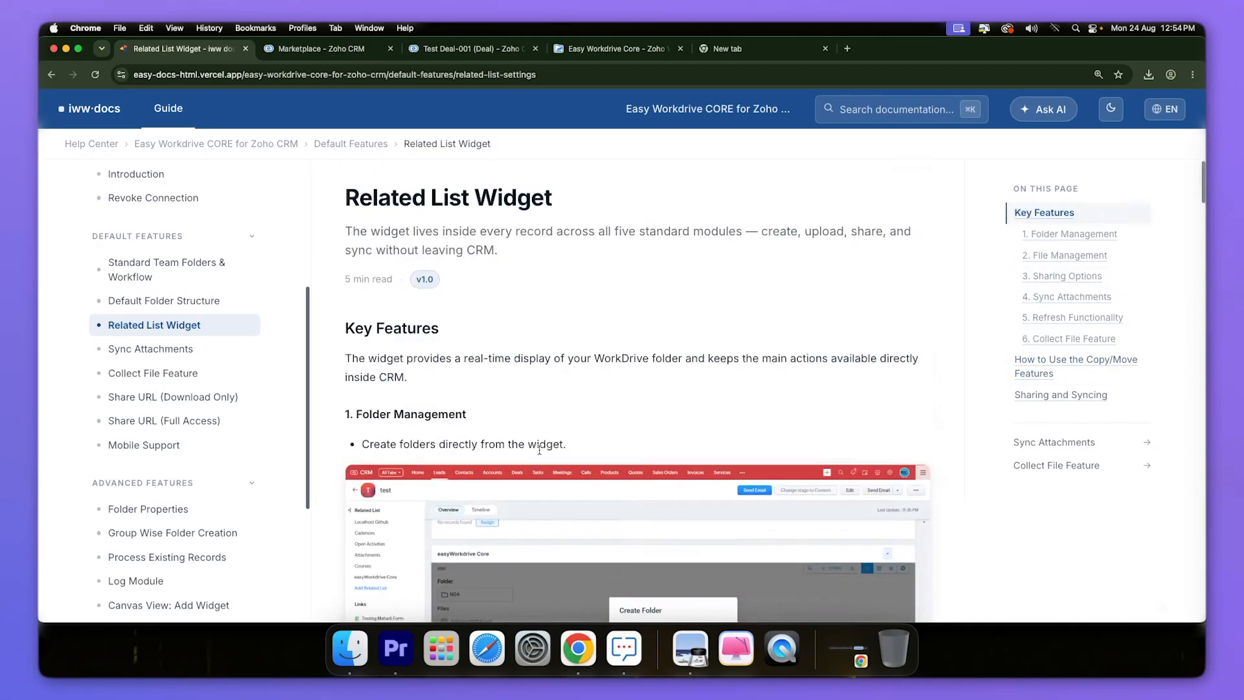